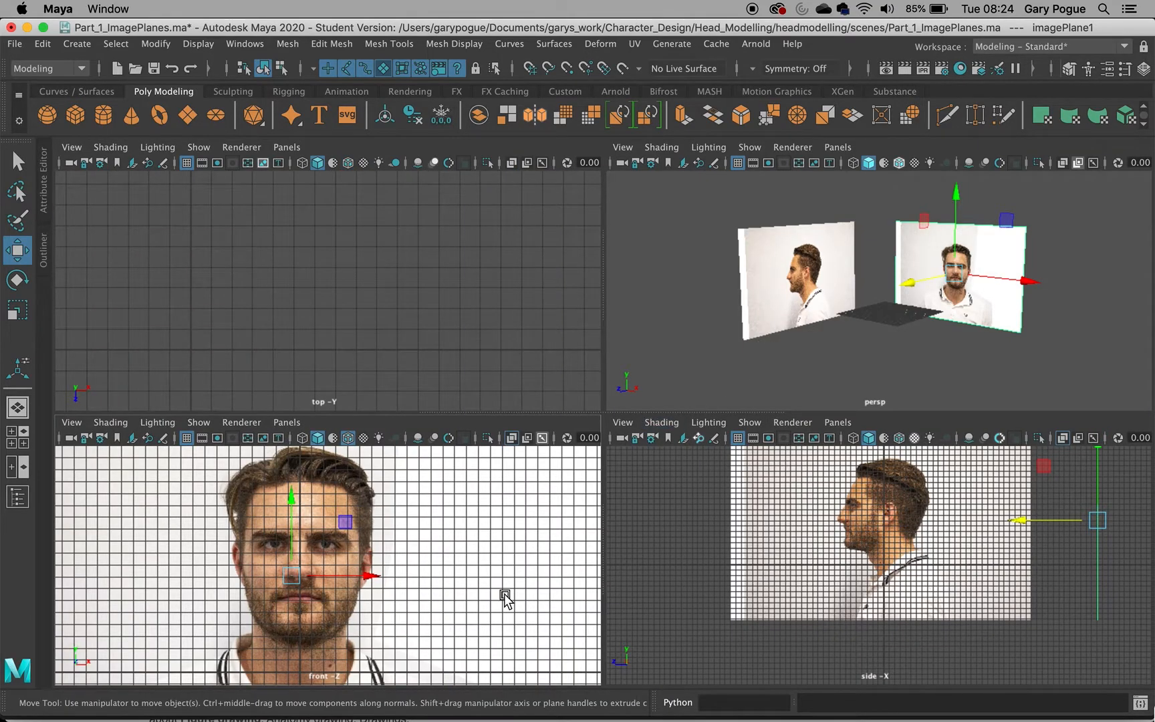
# Create a polygon plane and move it in the front view up over the eye on the positive X side
pyautogui.scroll(8, 716, 520)
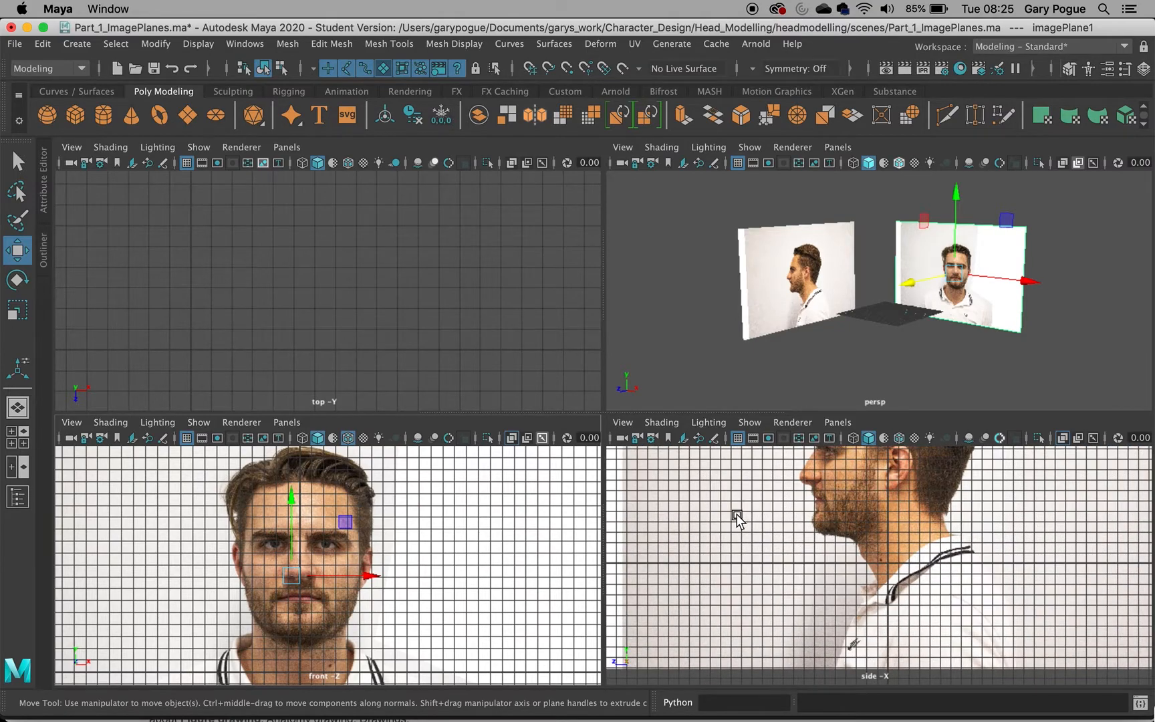
pyautogui.keyDown('alt'); pyautogui.moveTo(756, 515); pyautogui.dragTo(761, 575, button='middle'); pyautogui.keyUp('alt')
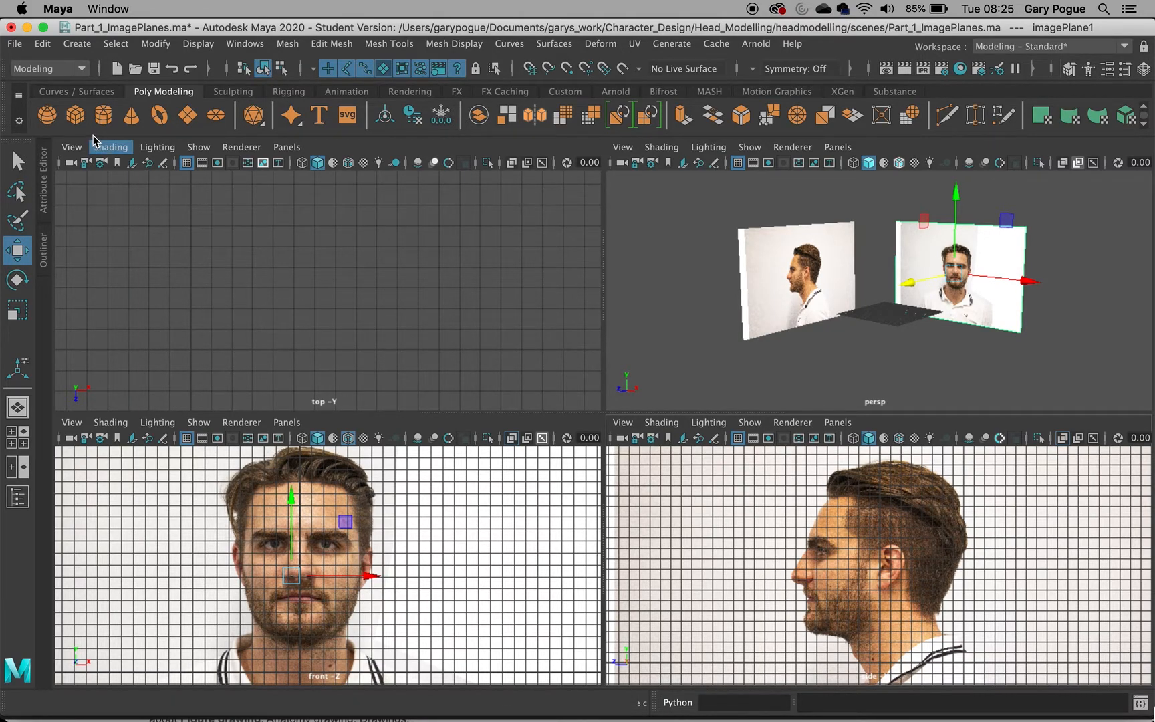
pyautogui.click(185, 114)
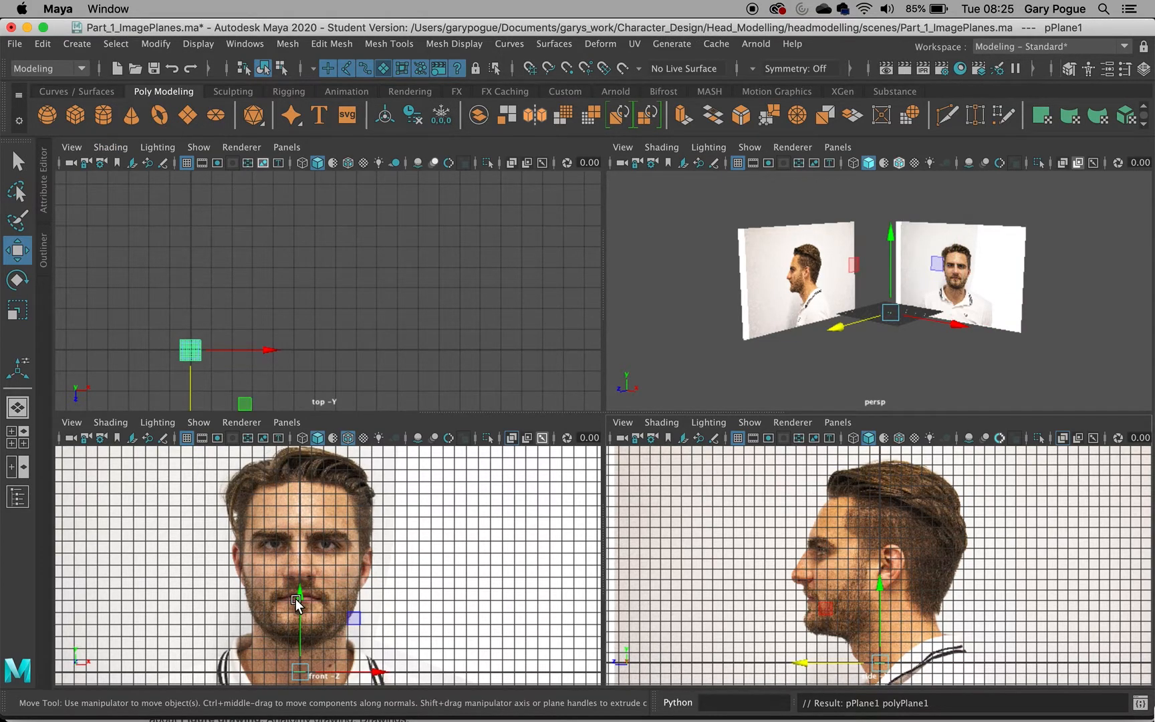
pyautogui.moveTo(302, 605); pyautogui.dragTo(318, 544)
pyautogui.scroll(10, 319, 548)
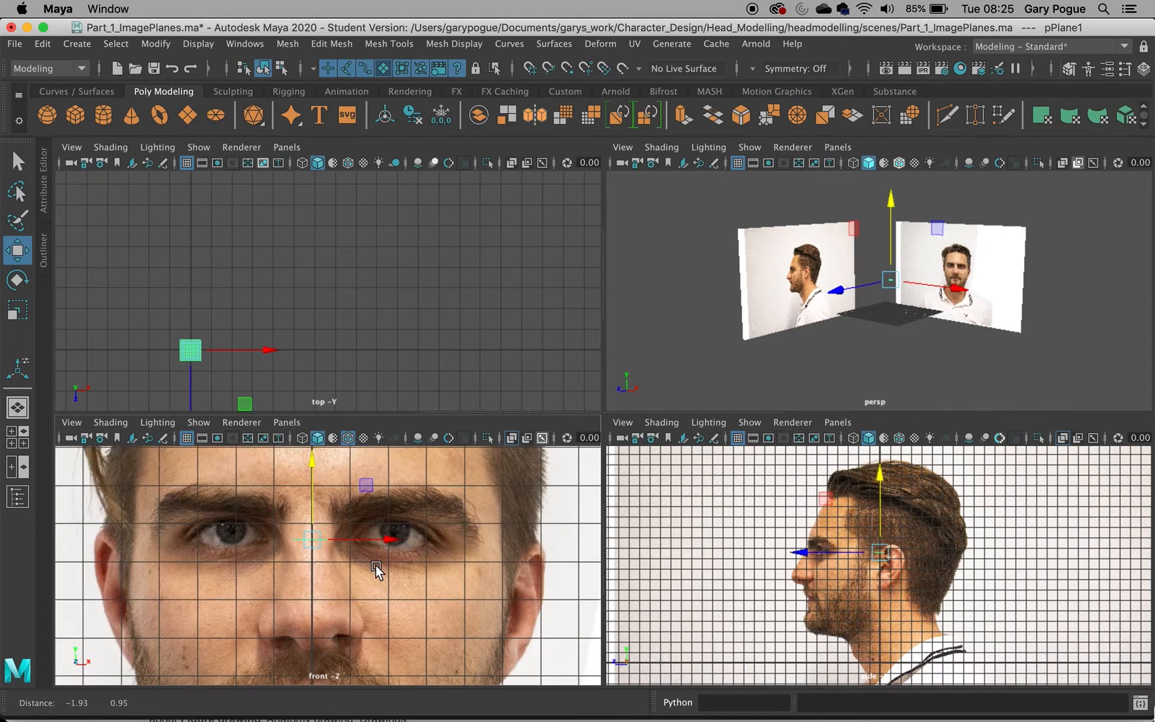
pyautogui.moveTo(375, 545); pyautogui.dragTo(451, 549)
# Rotate the plane 90 degrees about X so it faces the front, and lower it beneath the eye to about X 2.08, Y 9.93
pyautogui.press('e')
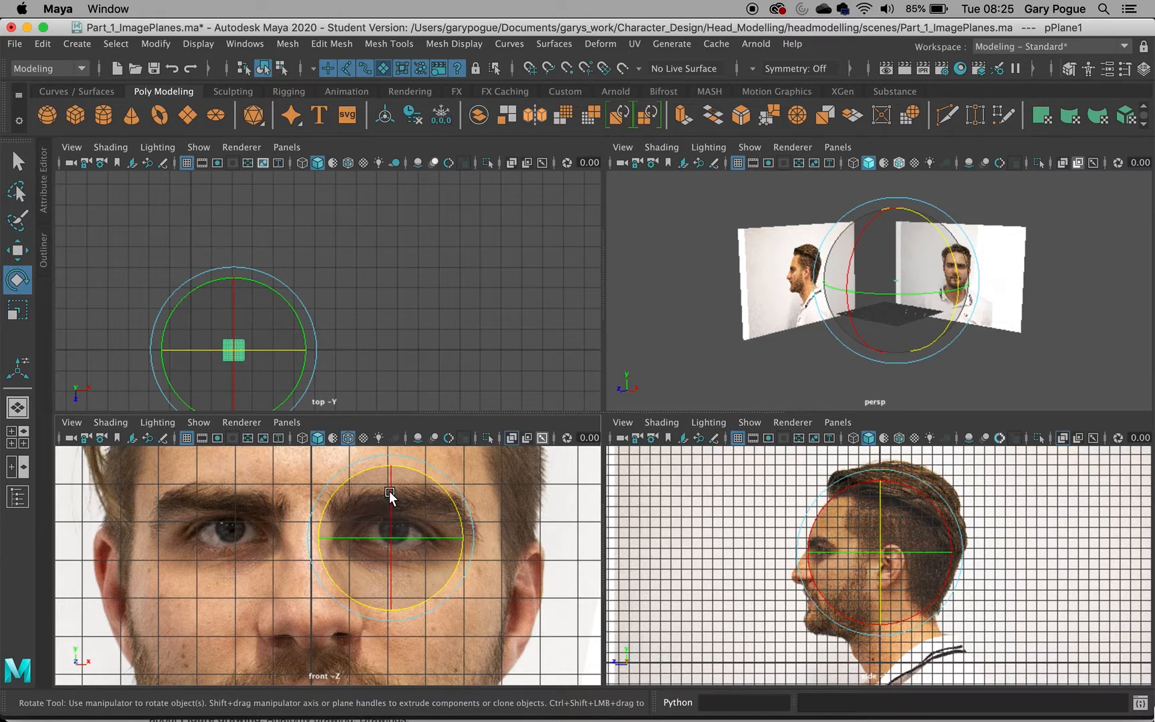
pyautogui.click(390, 495)
pyautogui.moveTo(389, 486); pyautogui.dragTo(391, 578)
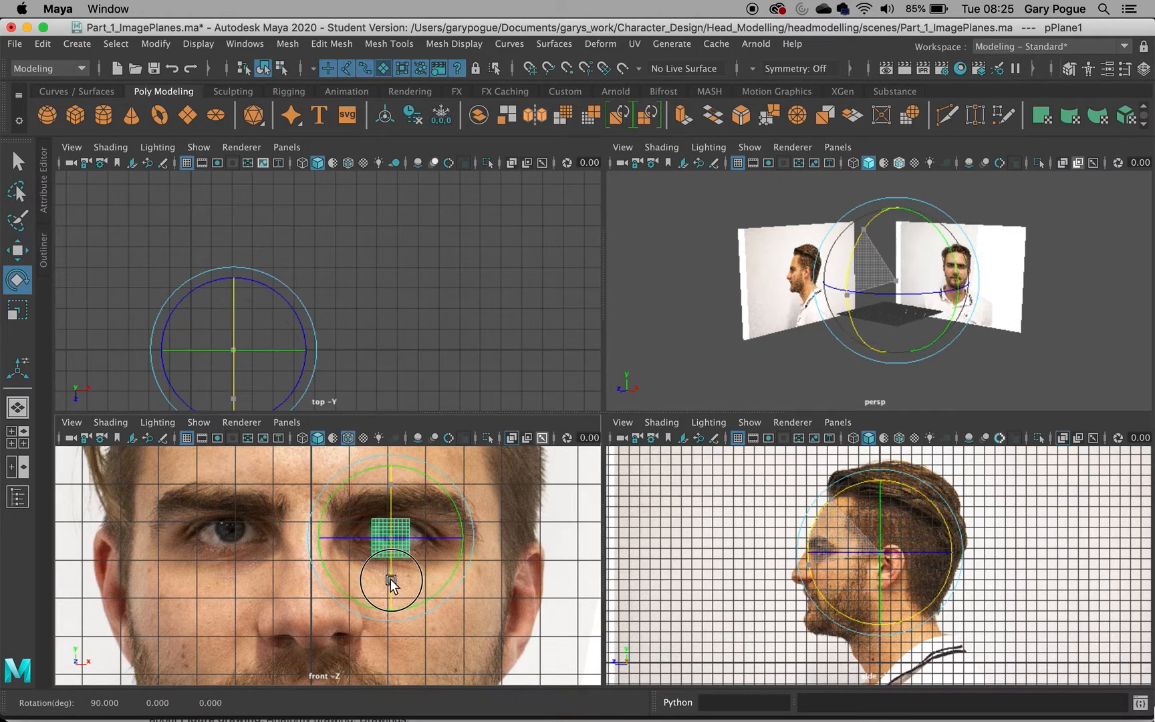
pyautogui.press('w')
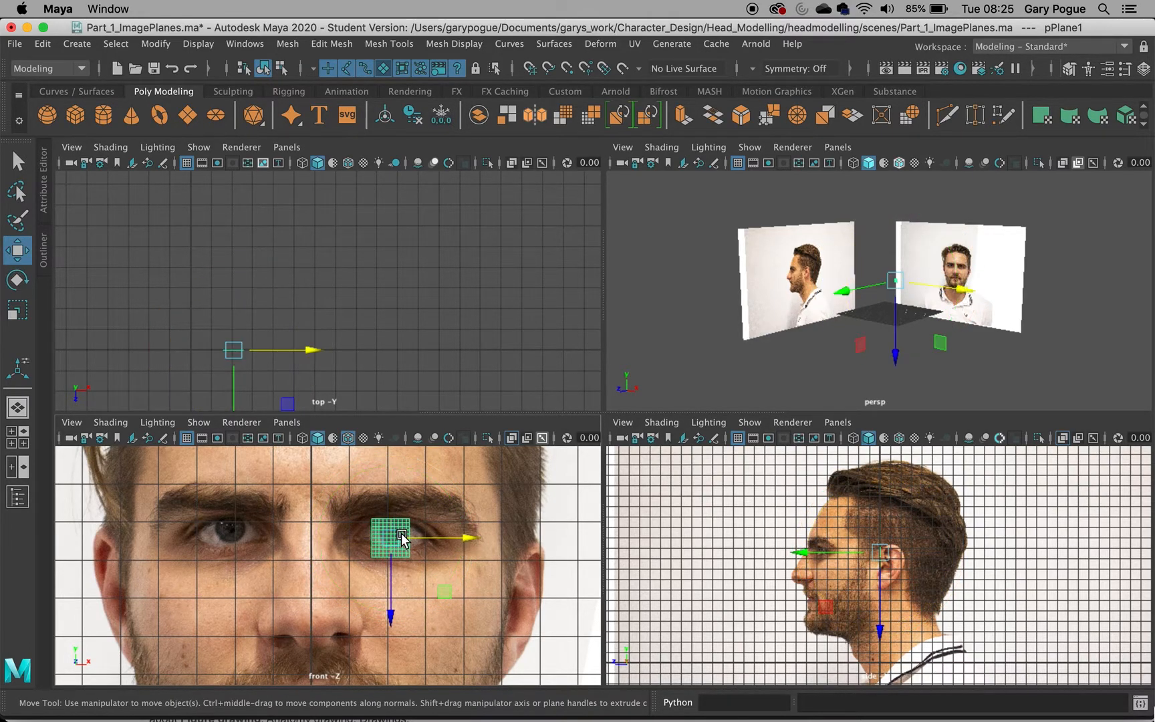
pyautogui.moveTo(392, 611); pyautogui.dragTo(392, 567, button='middle')
pyautogui.scroll(5, 391, 575)
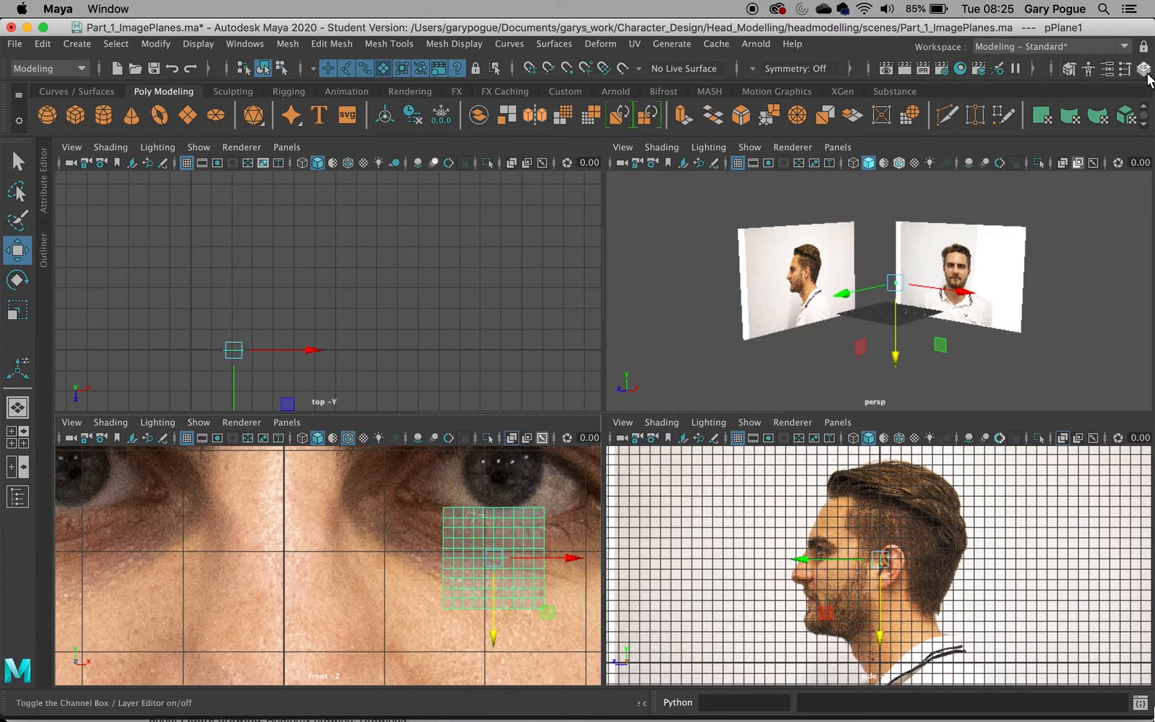
# Set the plane's Subdivisions Width and Subdivisions Height to 1
pyautogui.click(1144, 70)
pyautogui.click(839, 300)
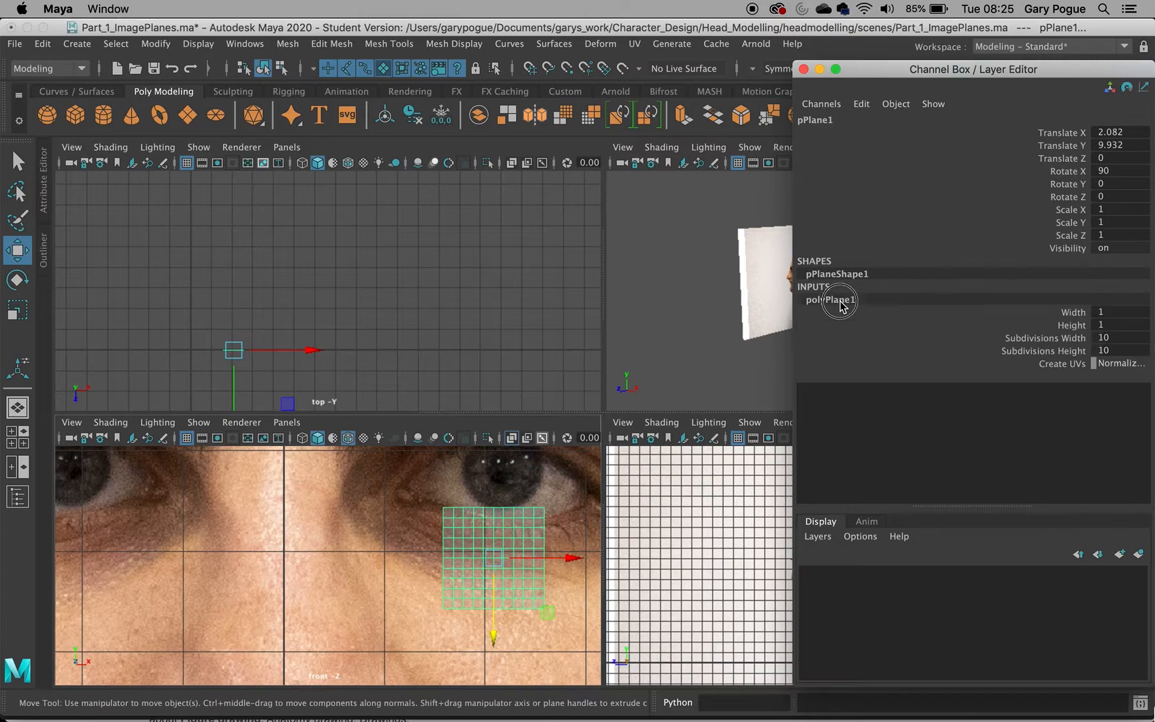
pyautogui.moveTo(1053, 339); pyautogui.dragTo(1054, 353)
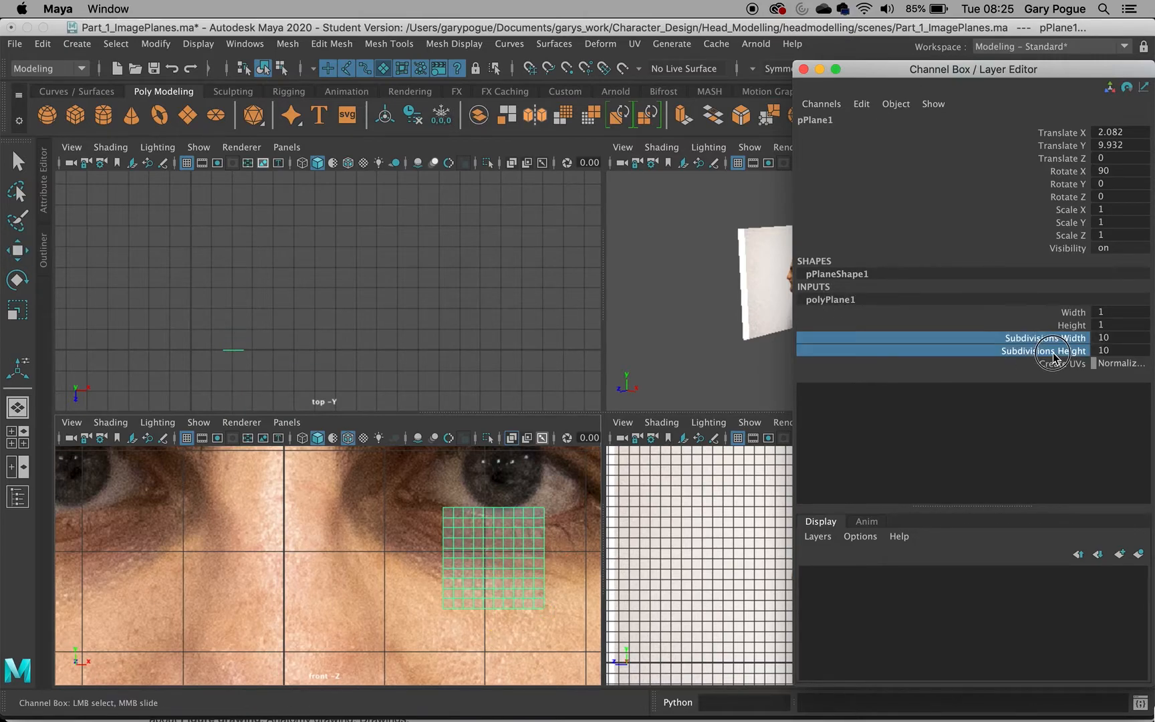
pyautogui.moveTo(632, 296); pyautogui.dragTo(399, 292, button='middle')
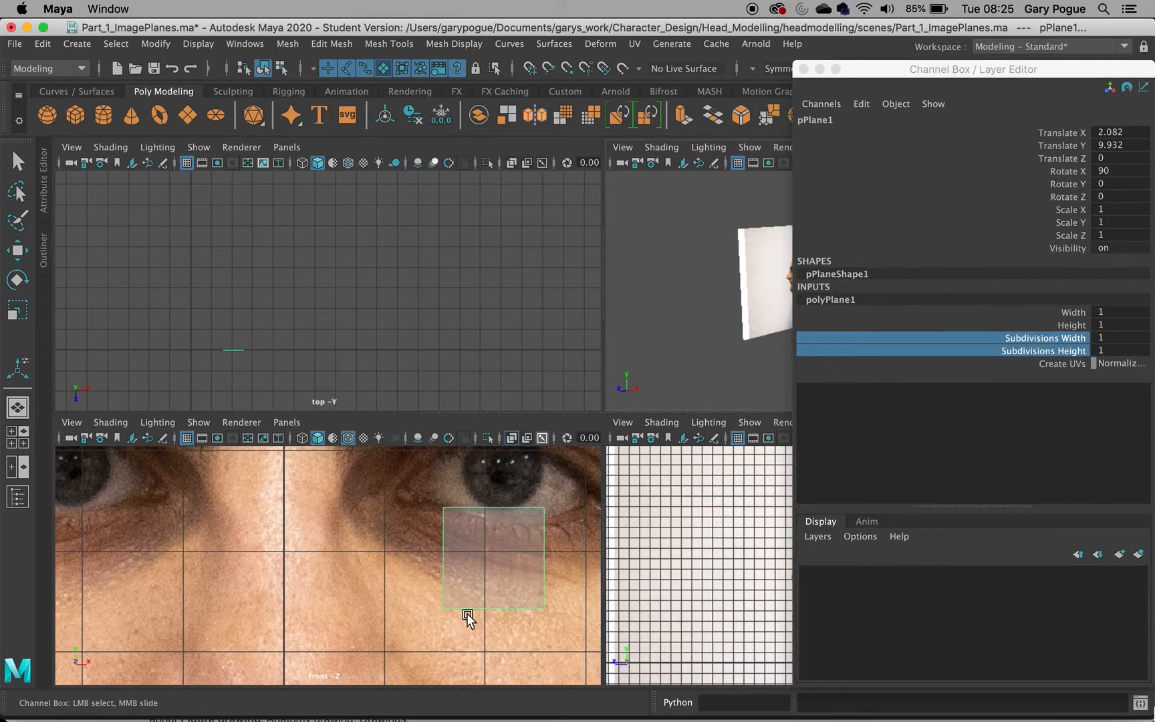
# In a maximised front view, move the plane under the outer half of the eye, to about X 2.67, Y 9.75
pyautogui.scroll(-5, 462, 580)
pyautogui.scroll(3, 438, 574)
pyautogui.press('space')
pyautogui.keyDown('alt'); pyautogui.moveTo(652, 382); pyautogui.dragTo(221, 392, button='middle'); pyautogui.keyUp('alt')
pyautogui.press('w')
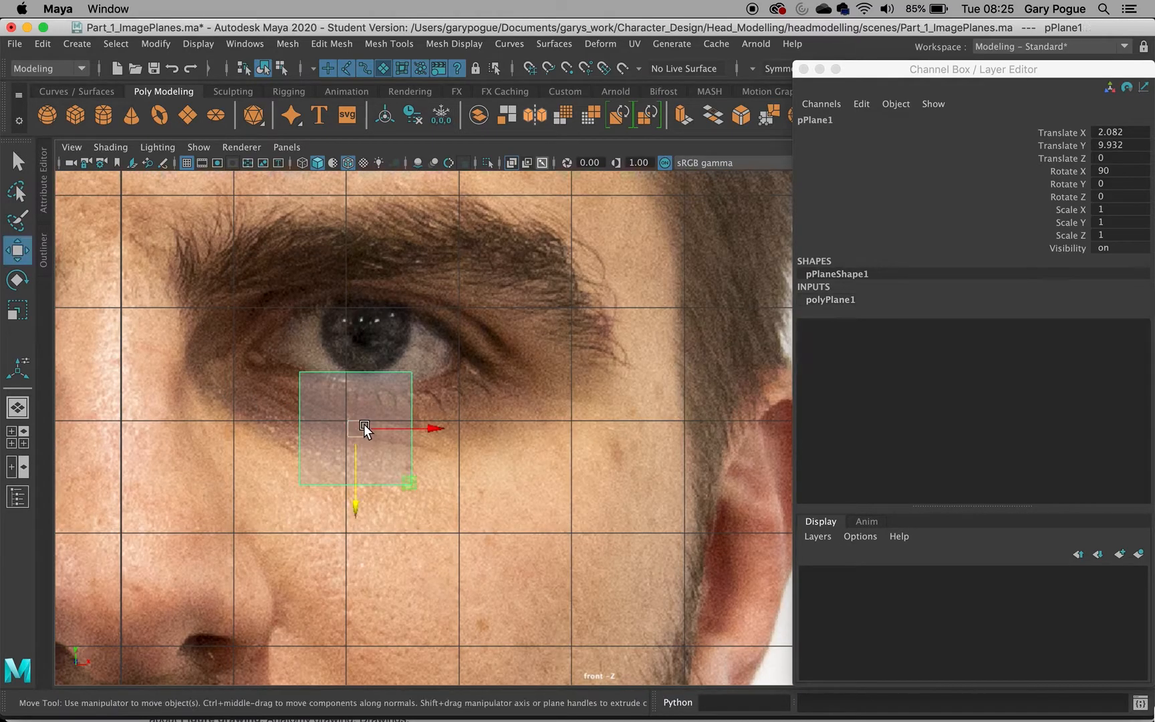
pyautogui.moveTo(358, 425); pyautogui.dragTo(433, 448)
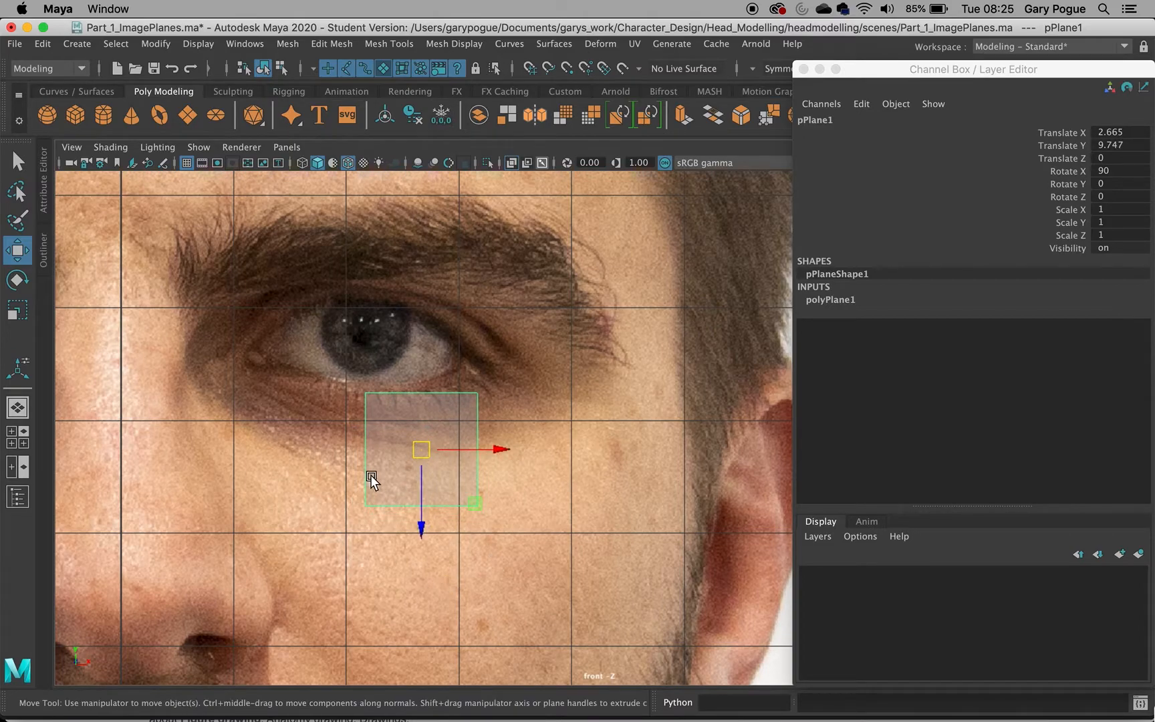
# Scale the plane down uniformly to about two thirds of its size, keeping it just under the lower eyelid
pyautogui.scroll(-4, 479, 427)
pyautogui.scroll(4, 456, 457)
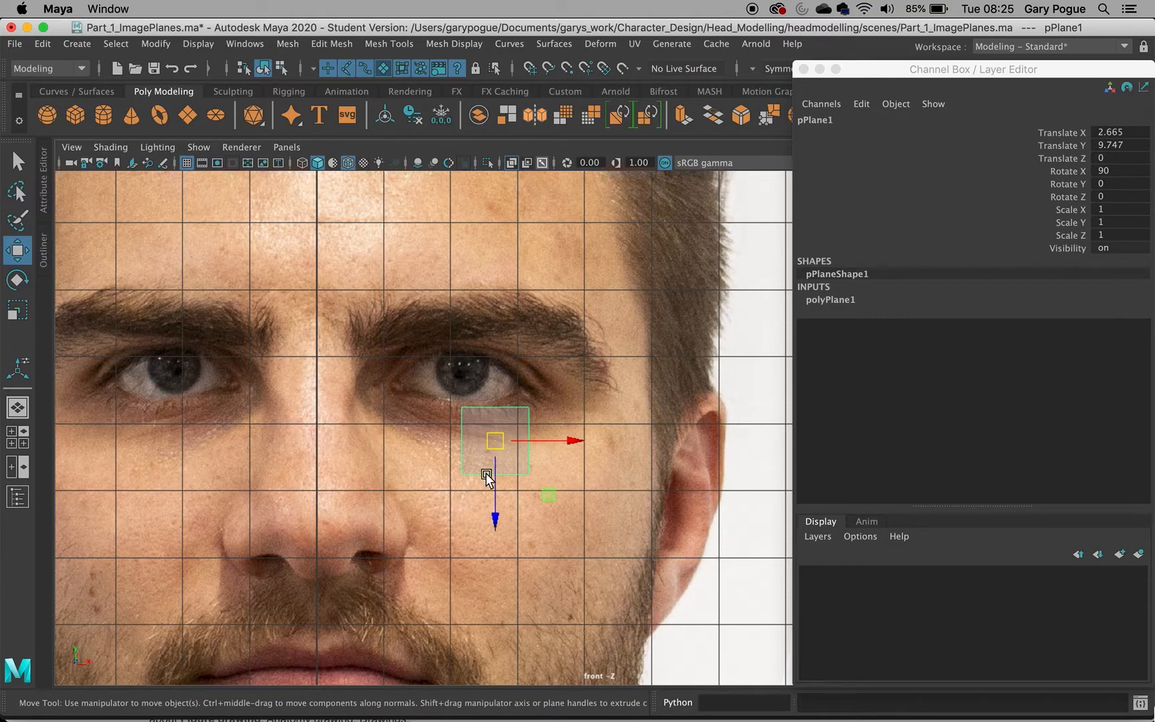
pyautogui.press('r')
pyautogui.moveTo(496, 444)
pyautogui.mouseDown()
pyautogui.moveTo(477, 443)
pyautogui.moveTo(490, 438)
pyautogui.mouseUp()
pyautogui.press('w')
# Extrude the plane's outer vertical edge to the eye's outer corner, about X 3.6, Y 10.26, and rotate it to follow the eye's curve
pyautogui.moveTo(501, 445); pyautogui.dragTo(502, 226, button='right')
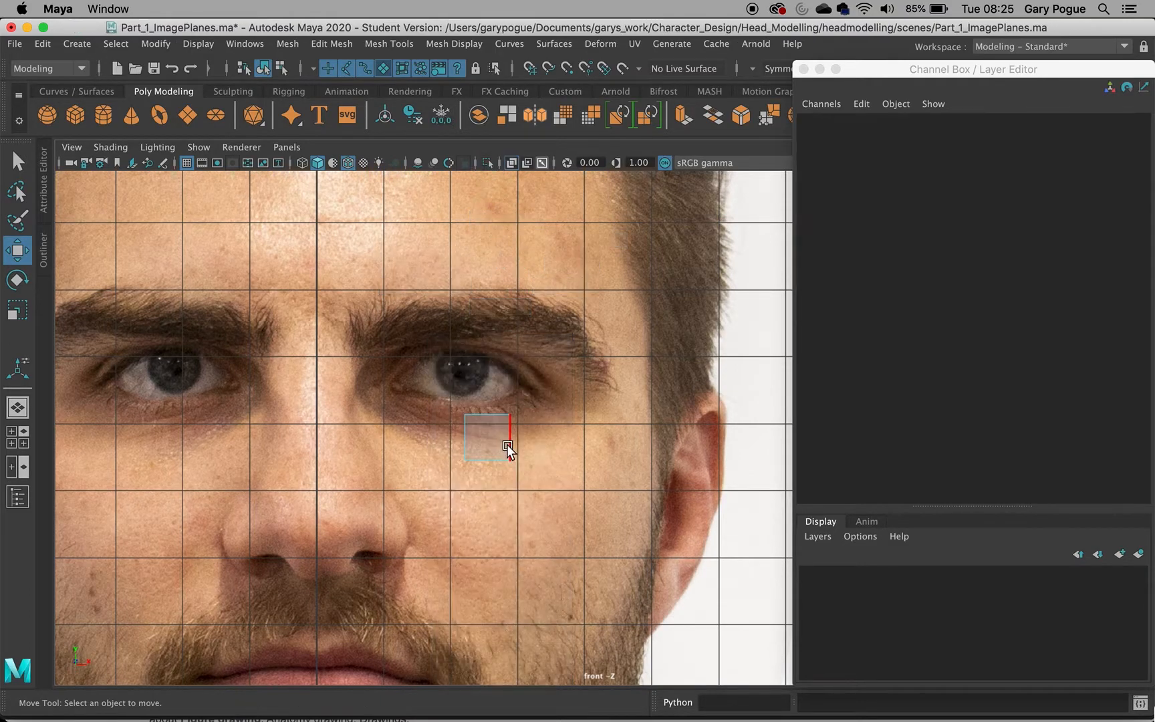
pyautogui.click(508, 445)
pyautogui.hotkey('ctrl', 'e')
pyautogui.press('w')
pyautogui.moveTo(508, 442); pyautogui.dragTo(558, 410)
pyautogui.press('e')
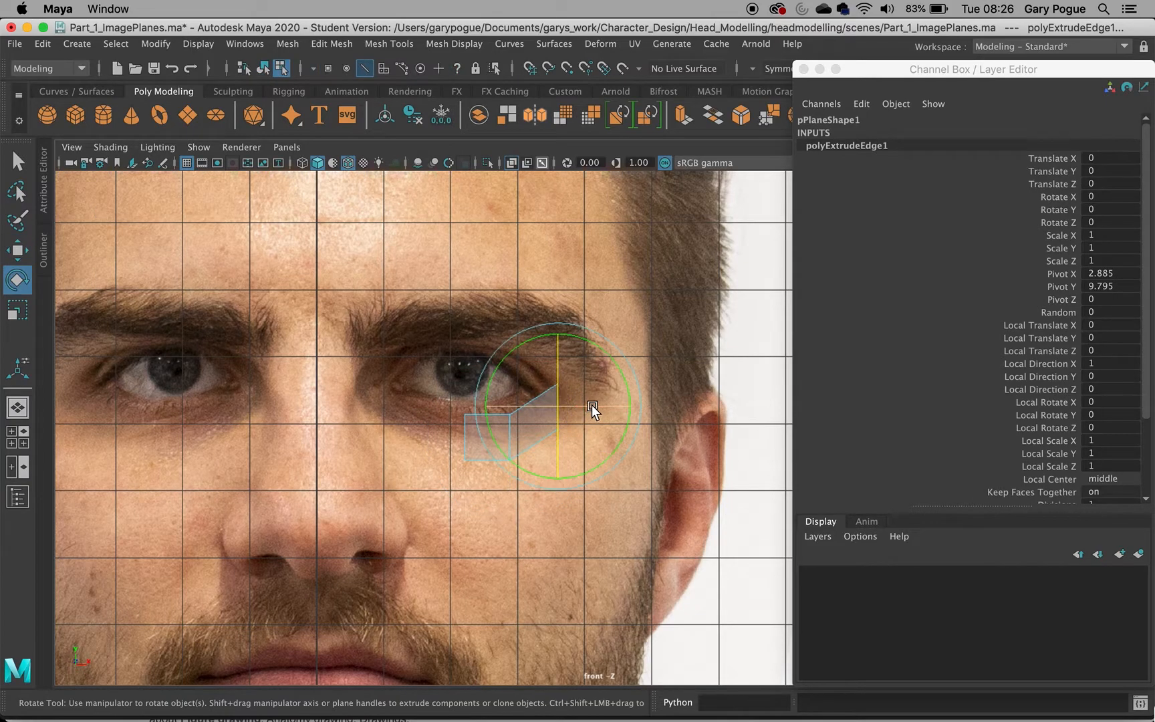
pyautogui.moveTo(625, 387); pyautogui.dragTo(580, 292)
# Extrude the end edge up and inward above the eye's outer corner and rotate it to follow the upper eyelid
pyautogui.hotkey('ctrl', 'e')
pyautogui.press('w')
pyautogui.moveTo(560, 418); pyautogui.dragTo(521, 351)
pyautogui.press('e')
pyautogui.moveTo(580, 322); pyautogui.dragTo(486, 220)
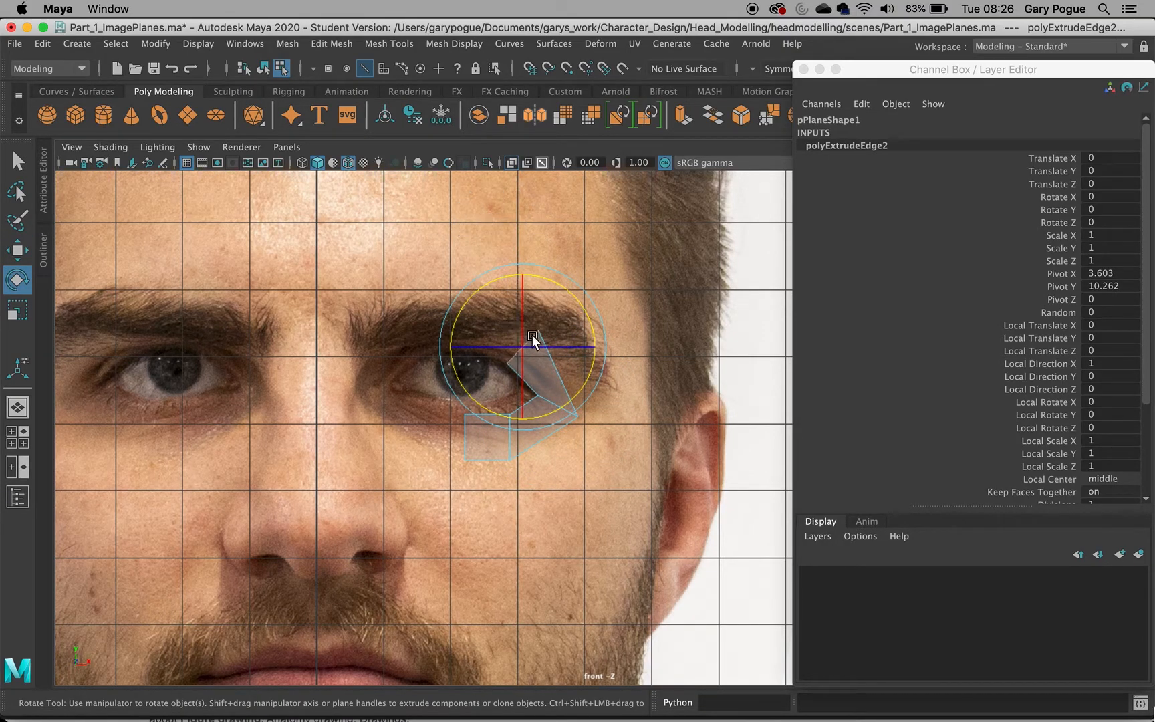
# Extrude the end edge to above the pupil, about X 2.36, Y 11.59, and adjust it to stand upright across the brow
pyautogui.hotkey('ctrl', 'e')
pyautogui.press('w')
pyautogui.moveTo(523, 349); pyautogui.dragTo(475, 322)
pyautogui.press('r')
pyautogui.press('w')
pyautogui.moveTo(477, 401)
pyautogui.mouseDown()
pyautogui.moveTo(475, 416)
pyautogui.moveTo(476, 381)
pyautogui.moveTo(479, 408)
pyautogui.mouseUp()
pyautogui.press('r')
pyautogui.press('w')
# Extrude the end edge to the inner part of the brow, about X 1.35, Y 11.34, and rotate it along the curve
pyautogui.hotkey('ctrl', 'e')
pyautogui.press('w')
pyautogui.moveTo(479, 318); pyautogui.dragTo(407, 333)
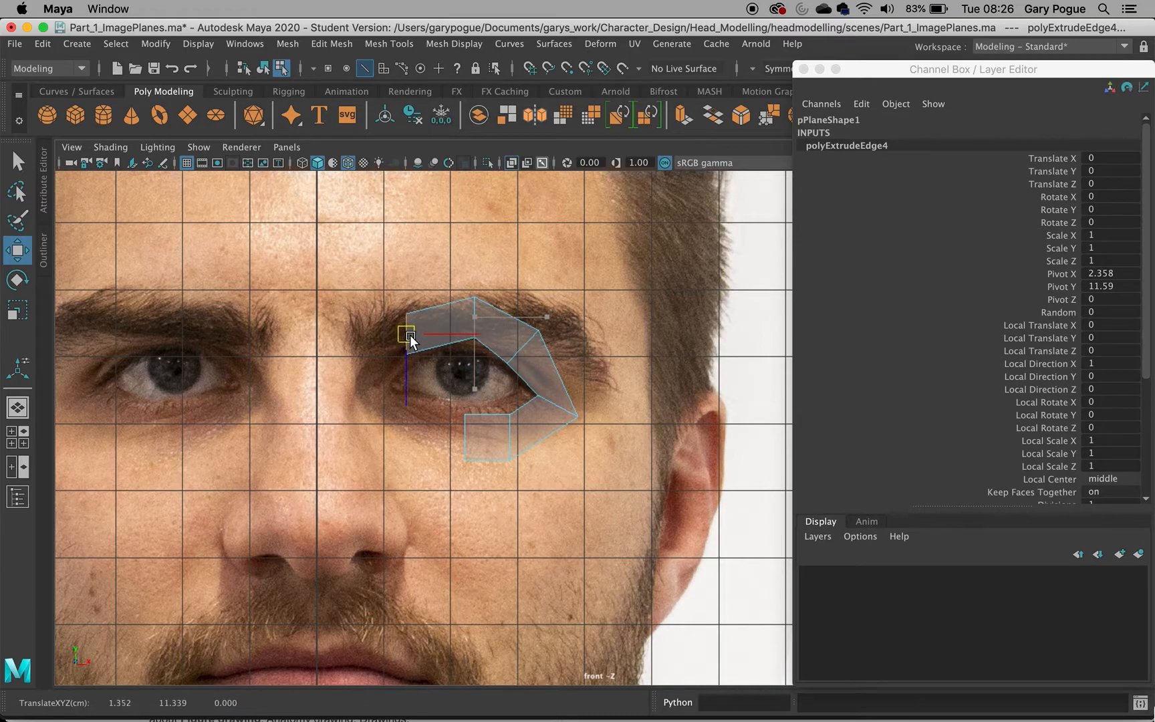
pyautogui.press('e')
pyautogui.moveTo(467, 294); pyautogui.dragTo(437, 271)
# Extrude the end edge down beside the eye's inner corner, about X 0.89, Y 10.65, and rotate it to lie nearly horizontal
pyautogui.hotkey('ctrl', 'e')
pyautogui.press('w')
pyautogui.moveTo(397, 339); pyautogui.dragTo(369, 381)
pyautogui.press('e')
pyautogui.moveTo(432, 338); pyautogui.dragTo(370, 305)
# Extrude the end edge below the eye's inner corner, rotate it towards the starting plane and nudge it into line
pyautogui.hotkey('ctrl', 'e')
pyautogui.press('w')
pyautogui.moveTo(381, 384); pyautogui.dragTo(413, 418)
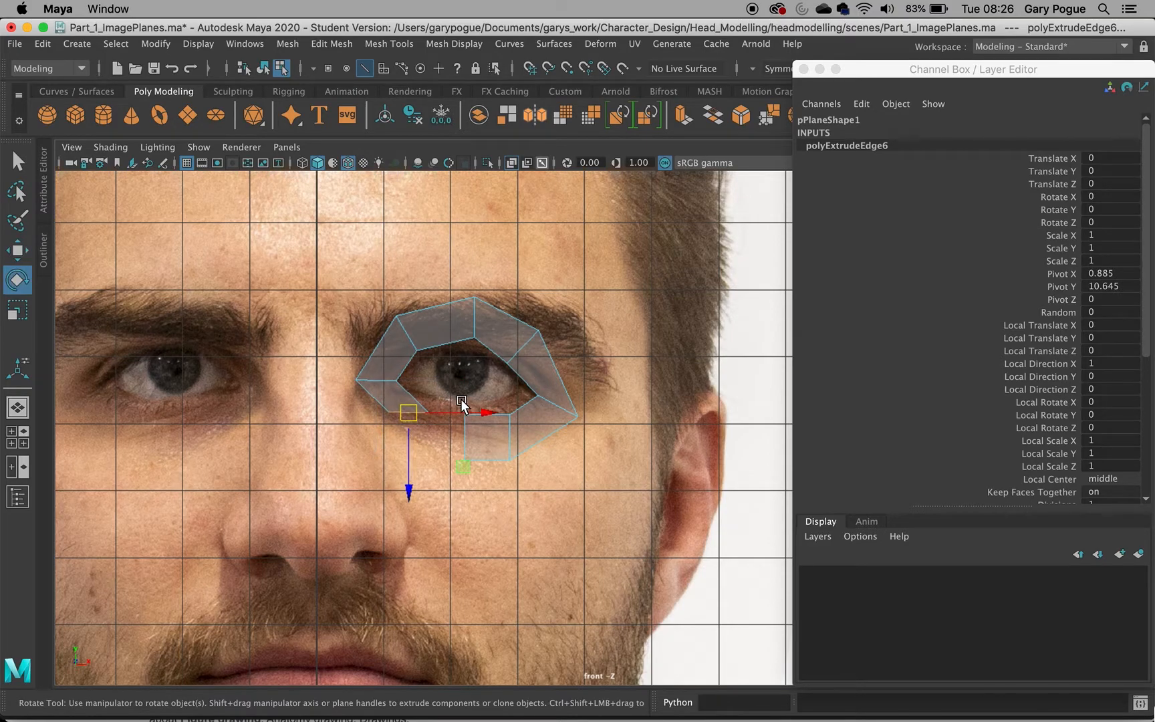
pyautogui.press('e')
pyautogui.moveTo(472, 383); pyautogui.dragTo(457, 337)
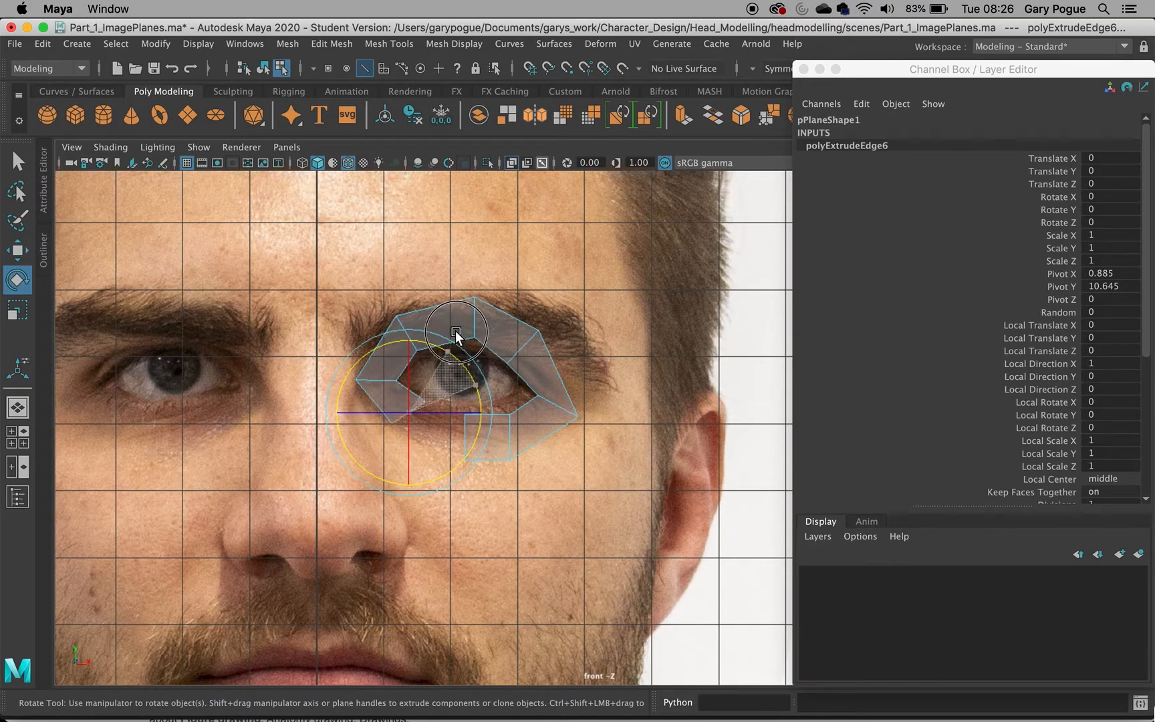
pyautogui.press('w')
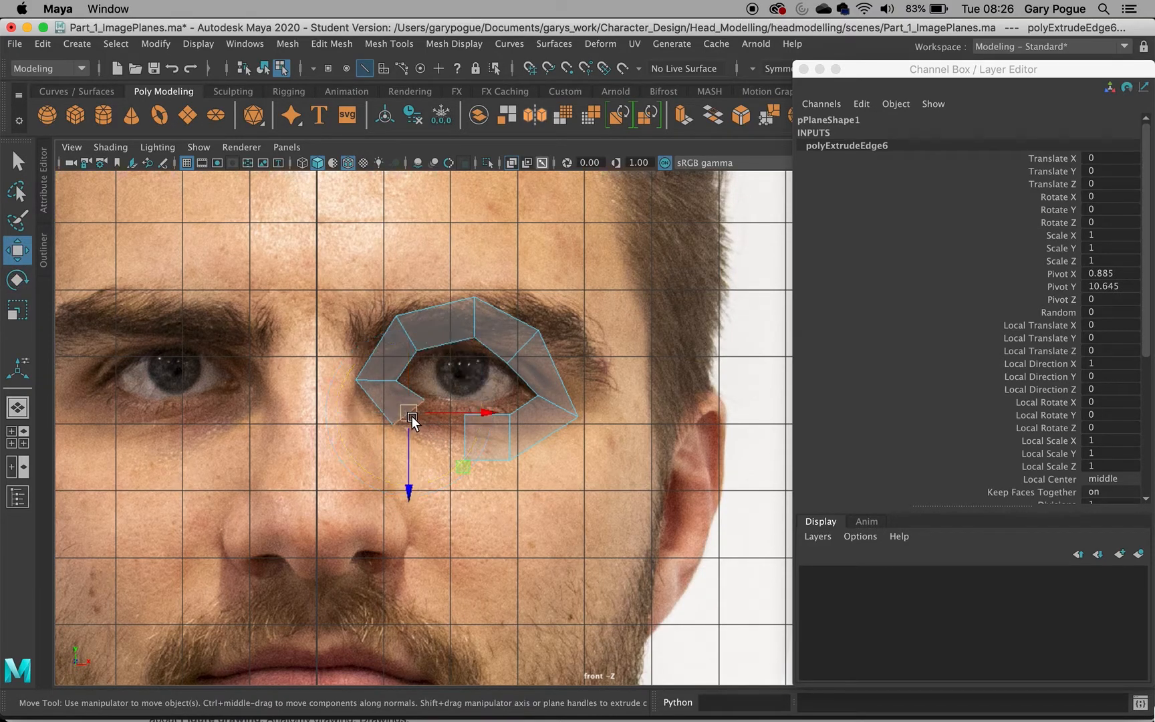
pyautogui.moveTo(409, 416); pyautogui.dragTo(414, 421)
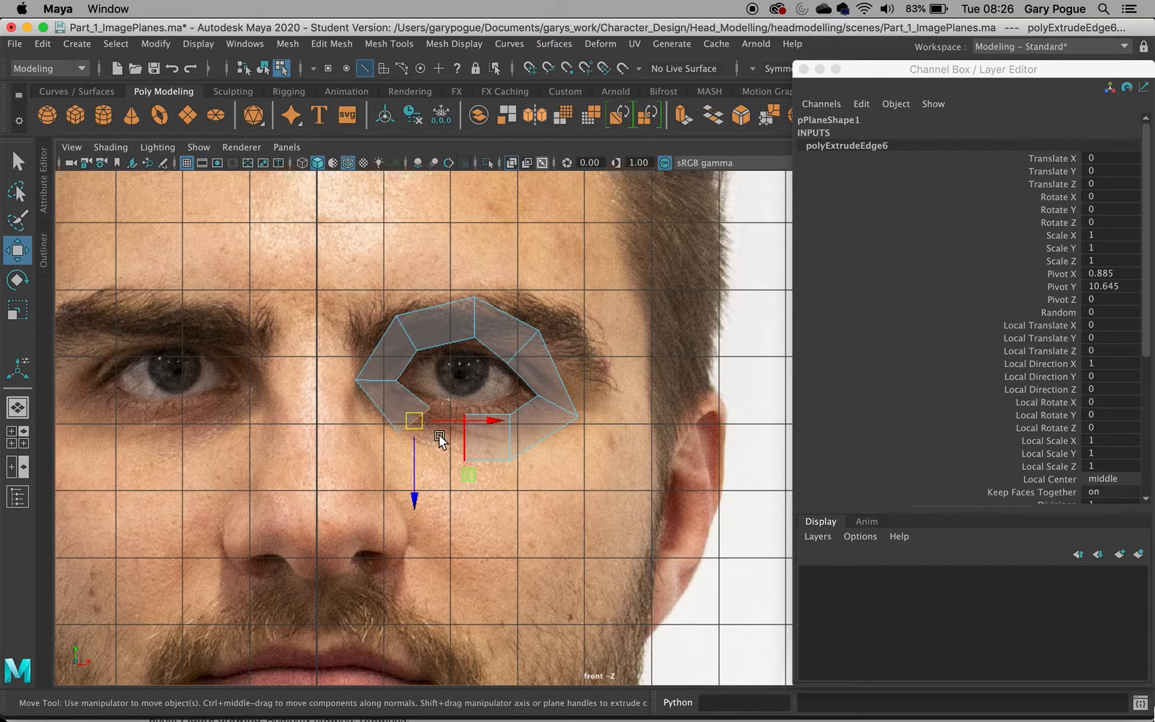
# Close the eye loop with Append to Polygon, bridging the last extruded edge and the first plane's open inner edge
pyautogui.click(459, 452)
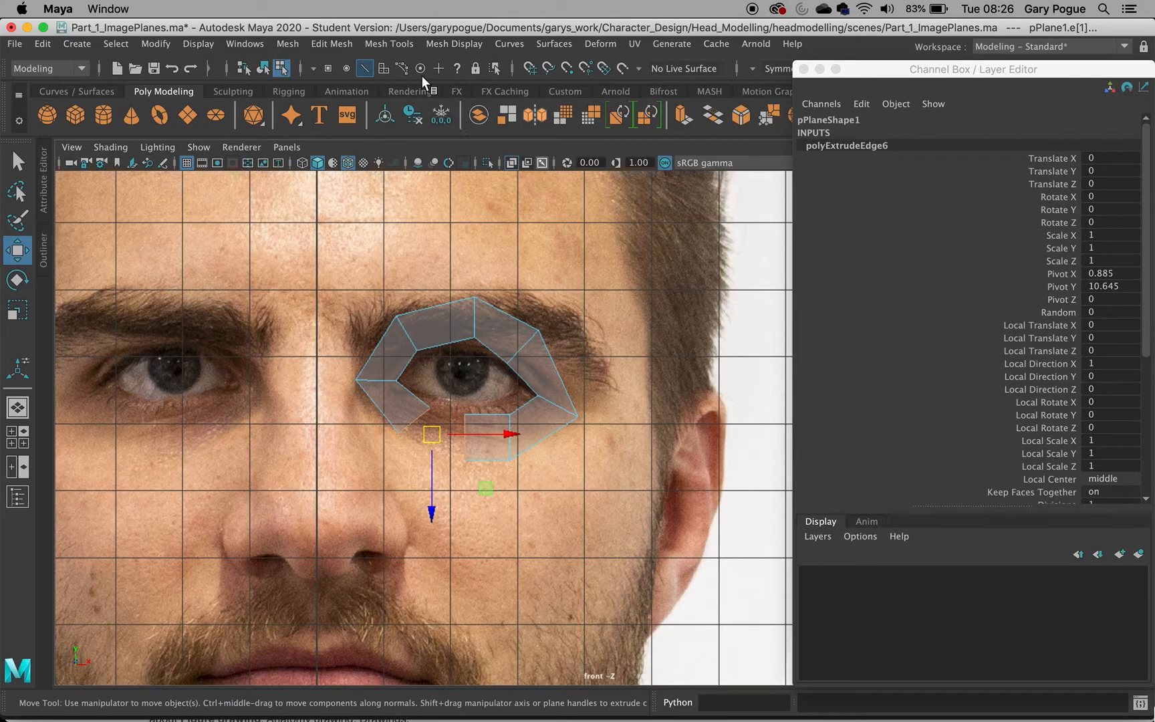
pyautogui.click(348, 38)
pyautogui.moveTo(379, 44)
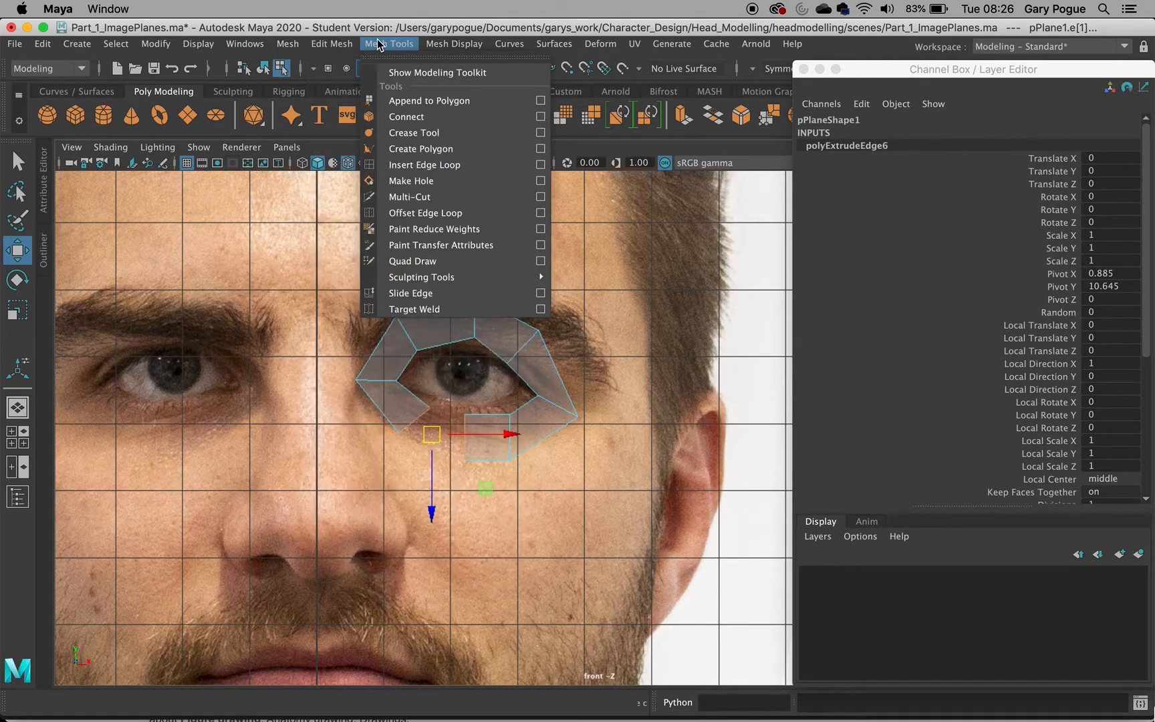
pyautogui.click(431, 101)
pyautogui.click(414, 423)
pyautogui.click(463, 440)
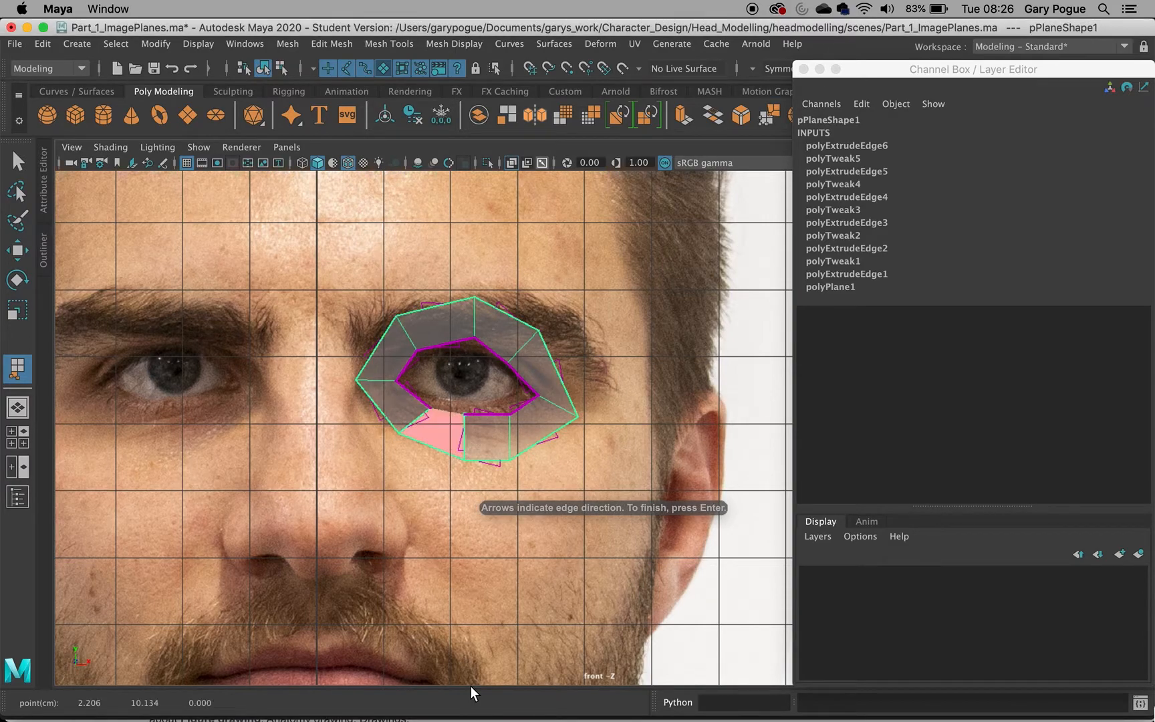
pyautogui.press('Return')
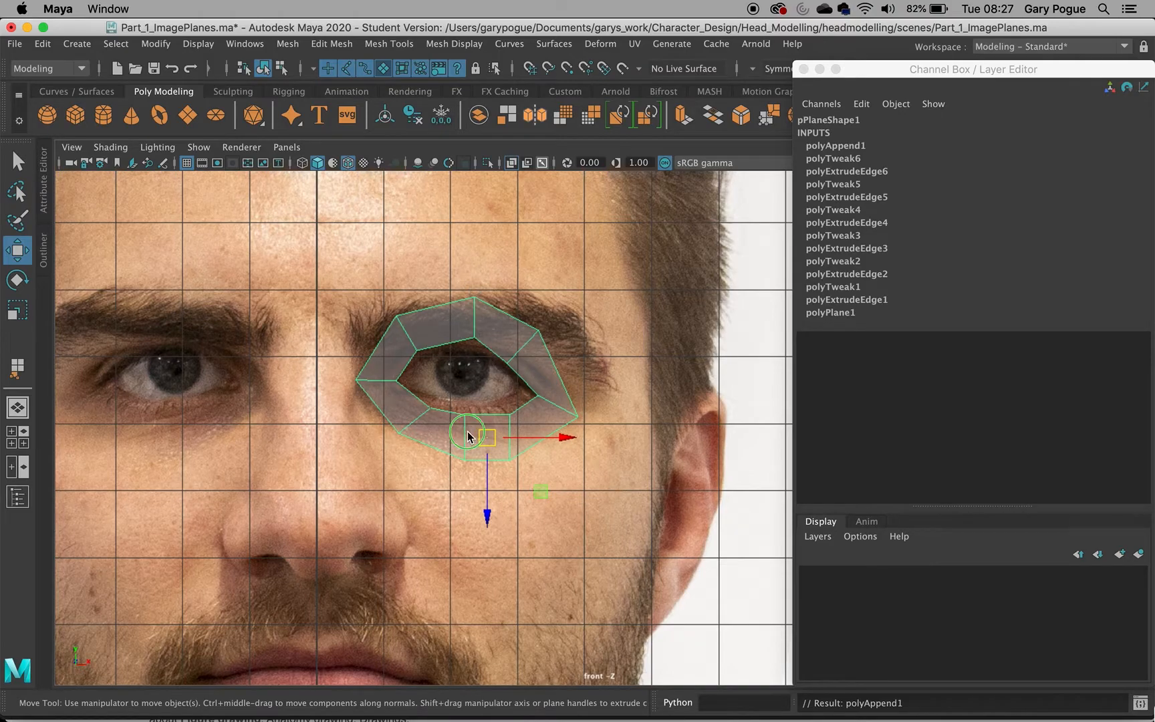
# Nudge the cross edge above the pupil inward, then refine the outermost vertex and the vertex on the upper eyelid
pyautogui.moveTo(464, 260); pyautogui.dragTo(461, 214, button='right')
pyautogui.moveTo(473, 311); pyautogui.dragTo(509, 317, button='right')
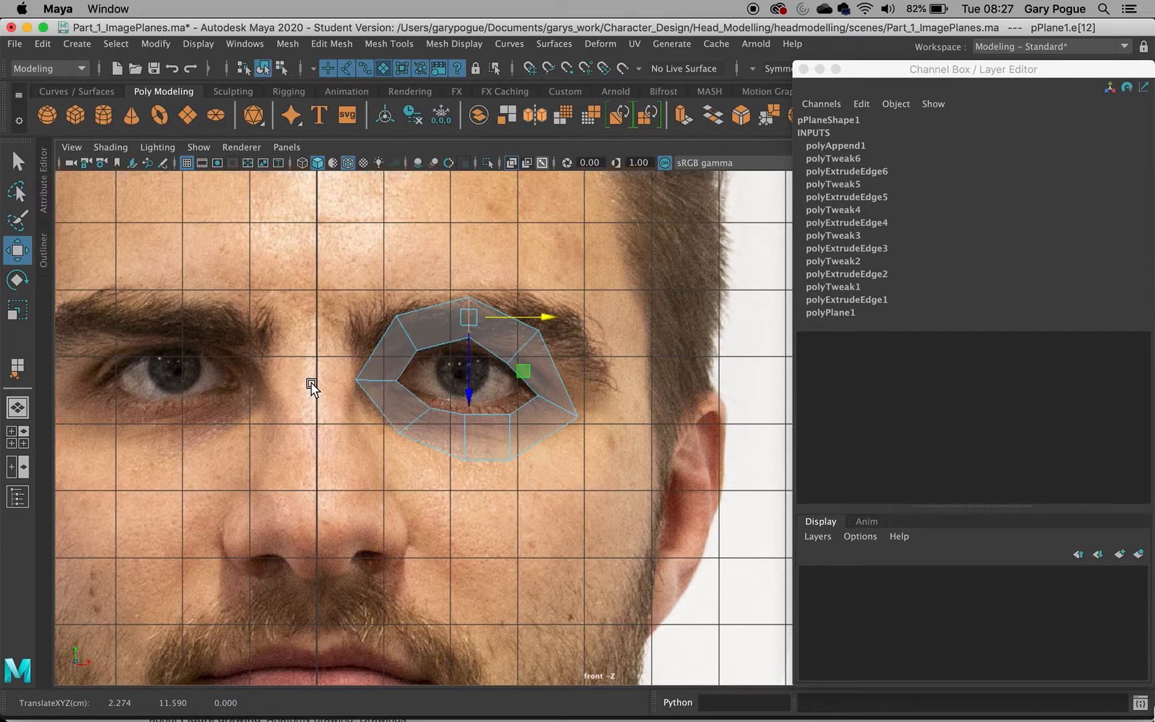
pyautogui.moveTo(578, 419); pyautogui.dragTo(511, 263, button='right')
pyautogui.moveTo(607, 410); pyautogui.dragTo(582, 407)
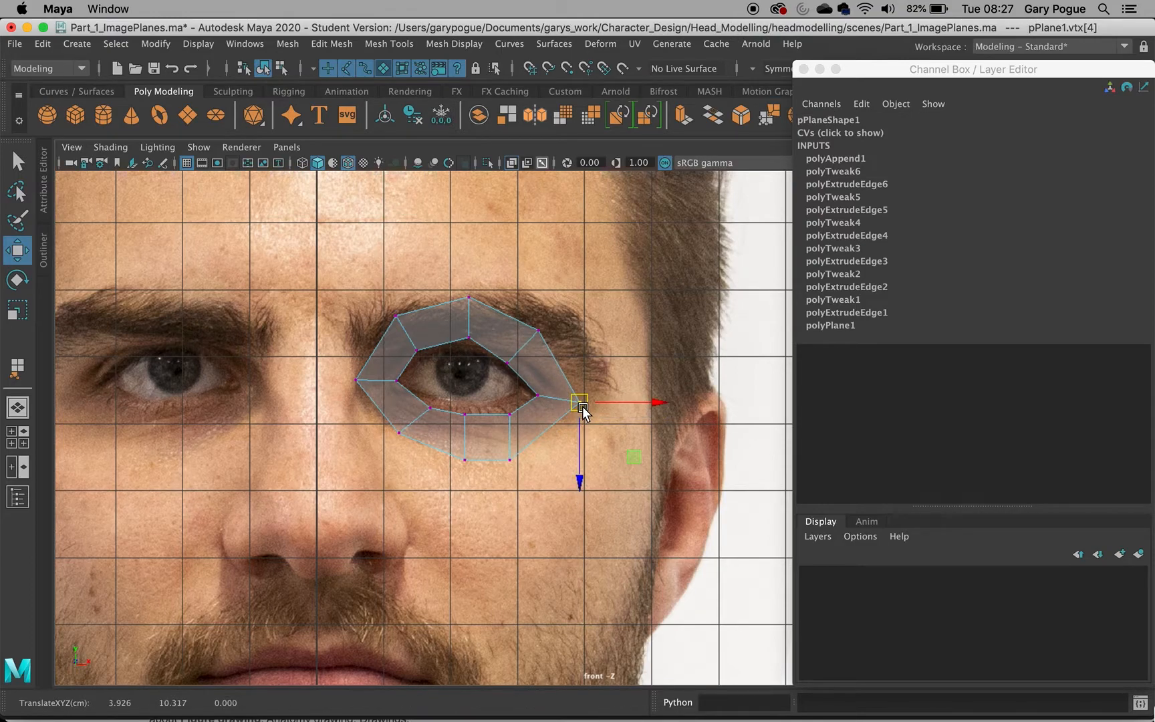
pyautogui.click(508, 363)
pyautogui.click(468, 339)
pyautogui.moveTo(468, 334); pyautogui.dragTo(471, 338)
# Move the inner ring's lower vertices and outer corner vertex inward onto the lower eyelid line and the eye's outer corner
pyautogui.scroll(4, 466, 398)
pyautogui.scroll(3, 465, 398)
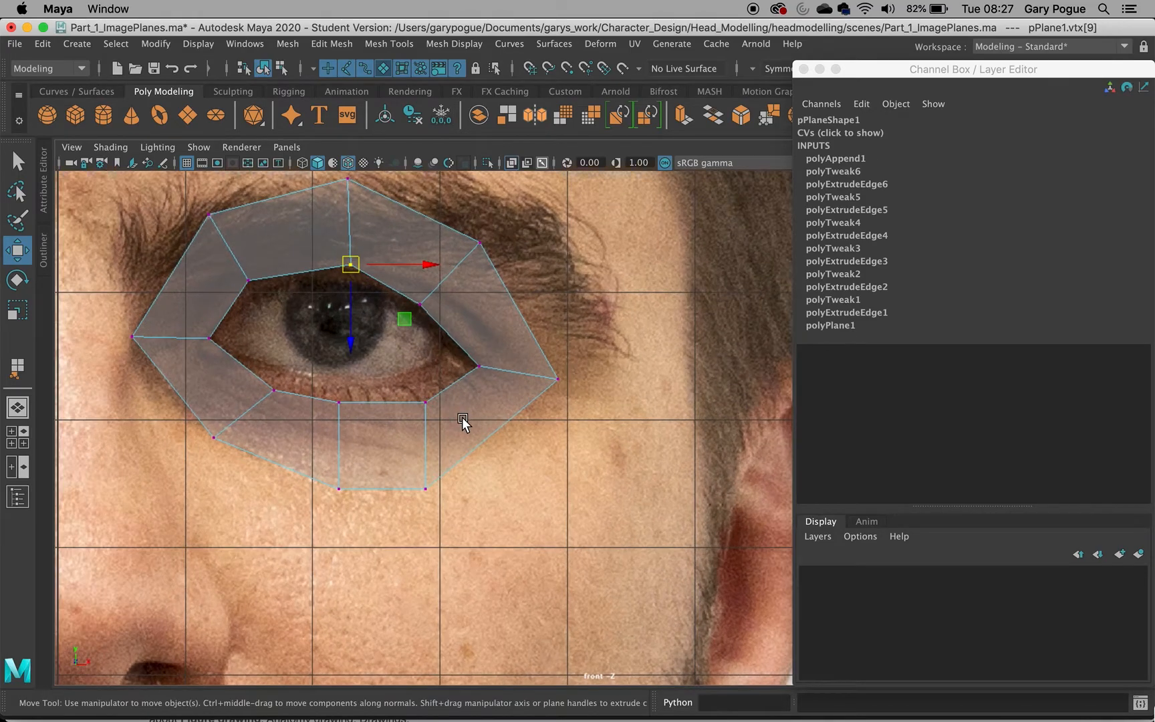
pyautogui.scroll(-6, 419, 518)
pyautogui.scroll(1, 419, 516)
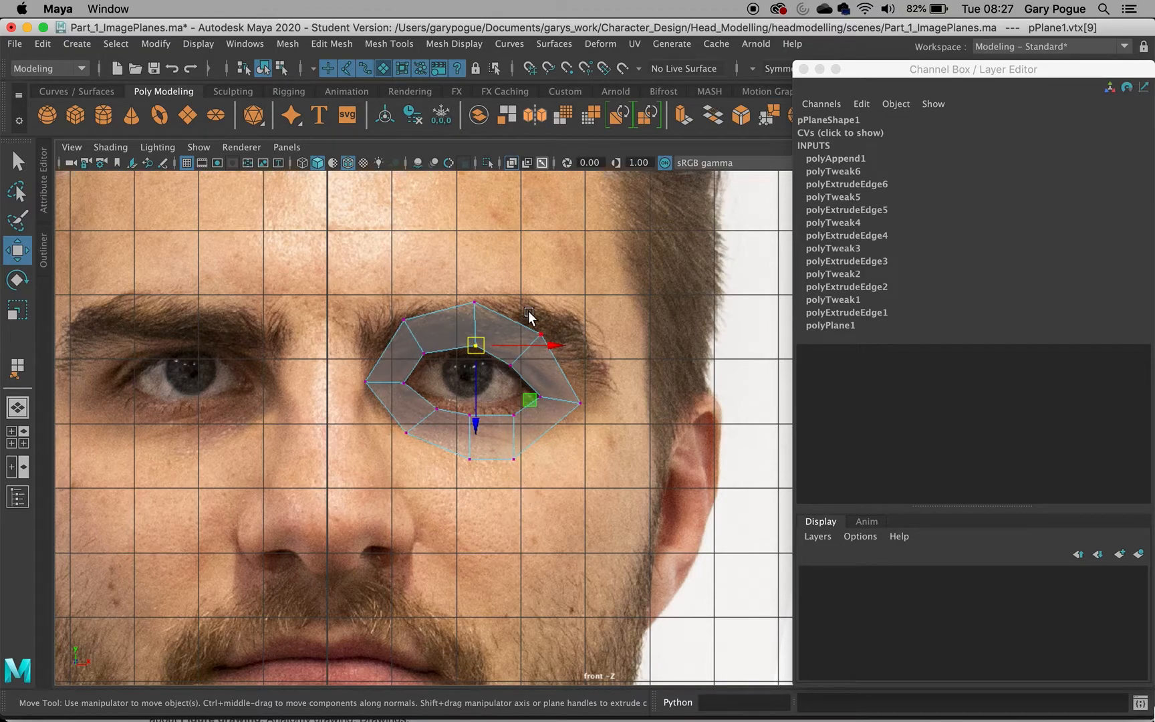
pyautogui.scroll(2, 488, 430)
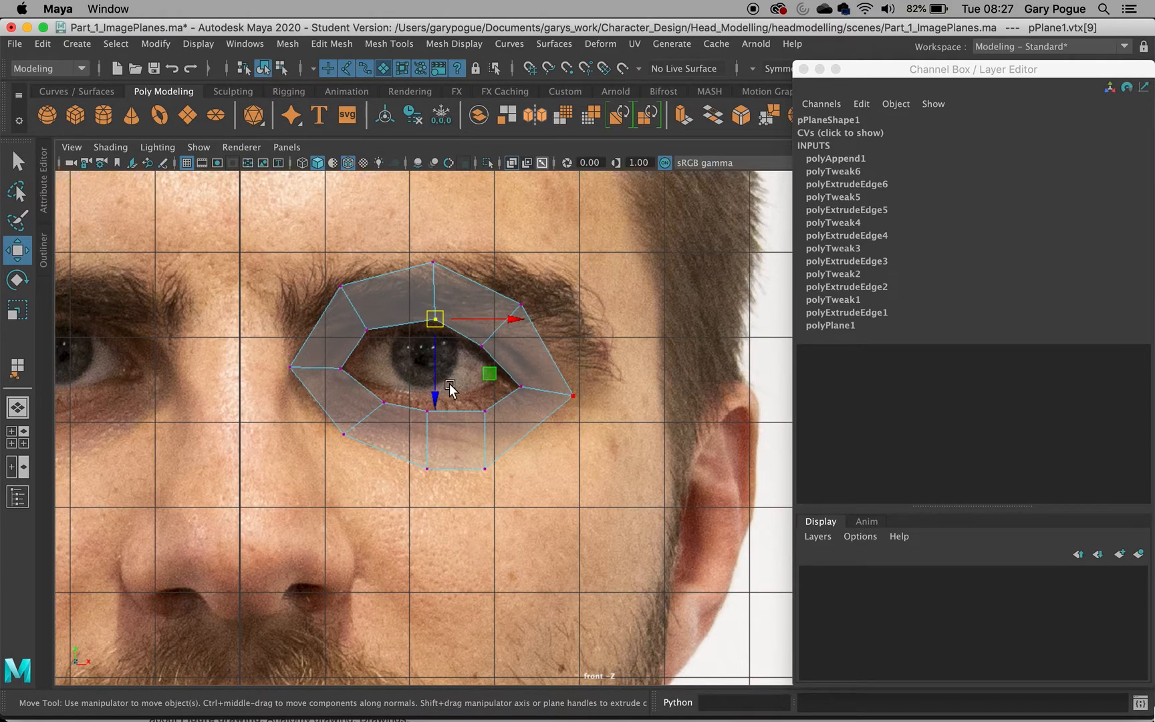
pyautogui.scroll(3, 380, 403)
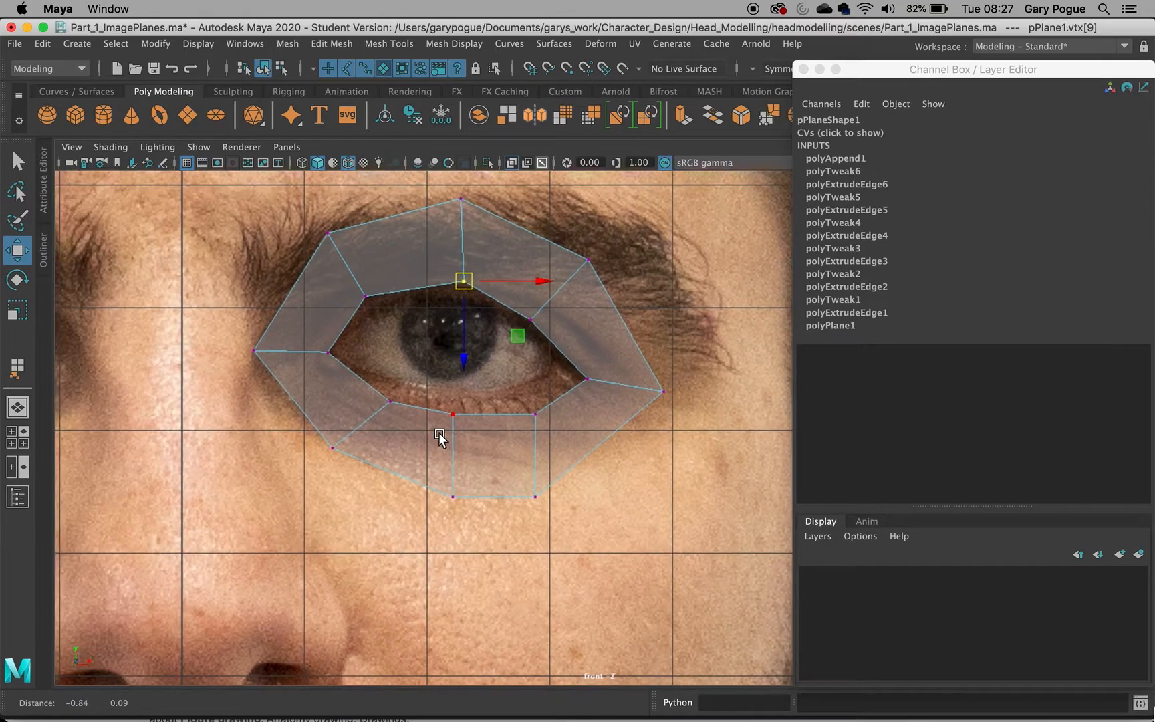
pyautogui.moveTo(387, 402); pyautogui.dragTo(386, 390)
pyautogui.click(452, 415)
pyautogui.moveTo(452, 451); pyautogui.dragTo(452, 438)
pyautogui.click(535, 415)
pyautogui.moveTo(534, 414); pyautogui.dragTo(518, 399)
pyautogui.click(586, 379)
pyautogui.moveTo(586, 380); pyautogui.dragTo(572, 369)
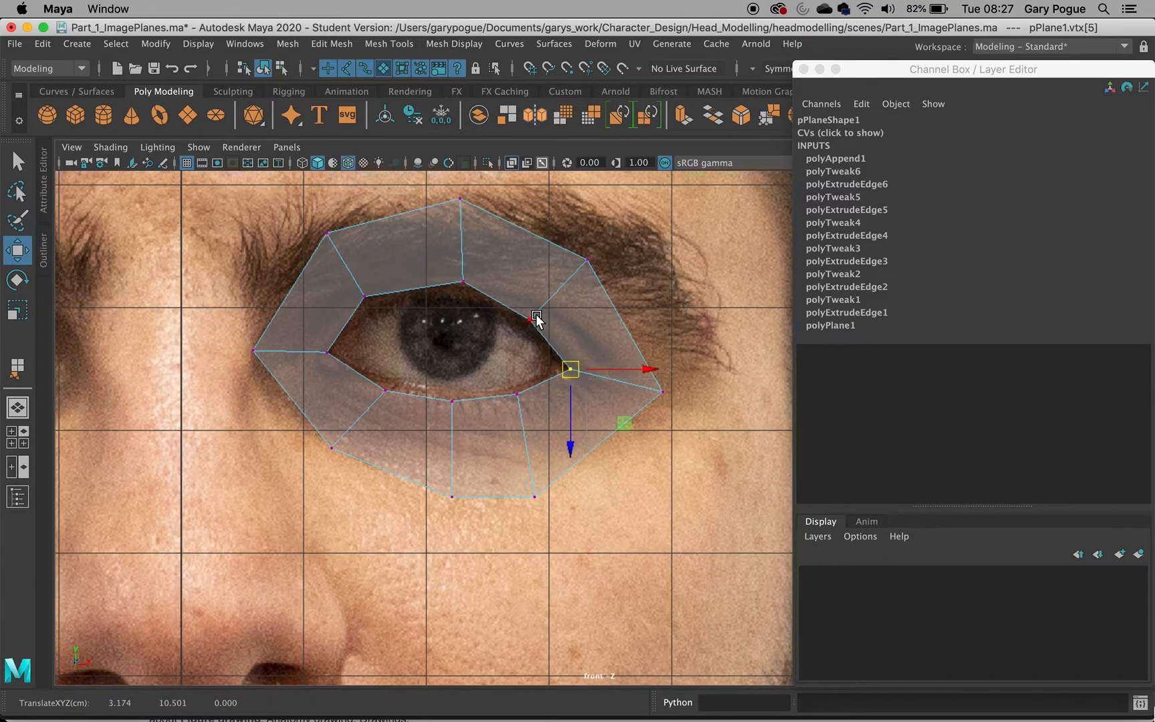
# Fit the inner ring's two upper eyelid vertices and inner corner vertex more closely to the eye opening
pyautogui.click(459, 281)
pyautogui.moveTo(459, 285); pyautogui.dragTo(460, 293)
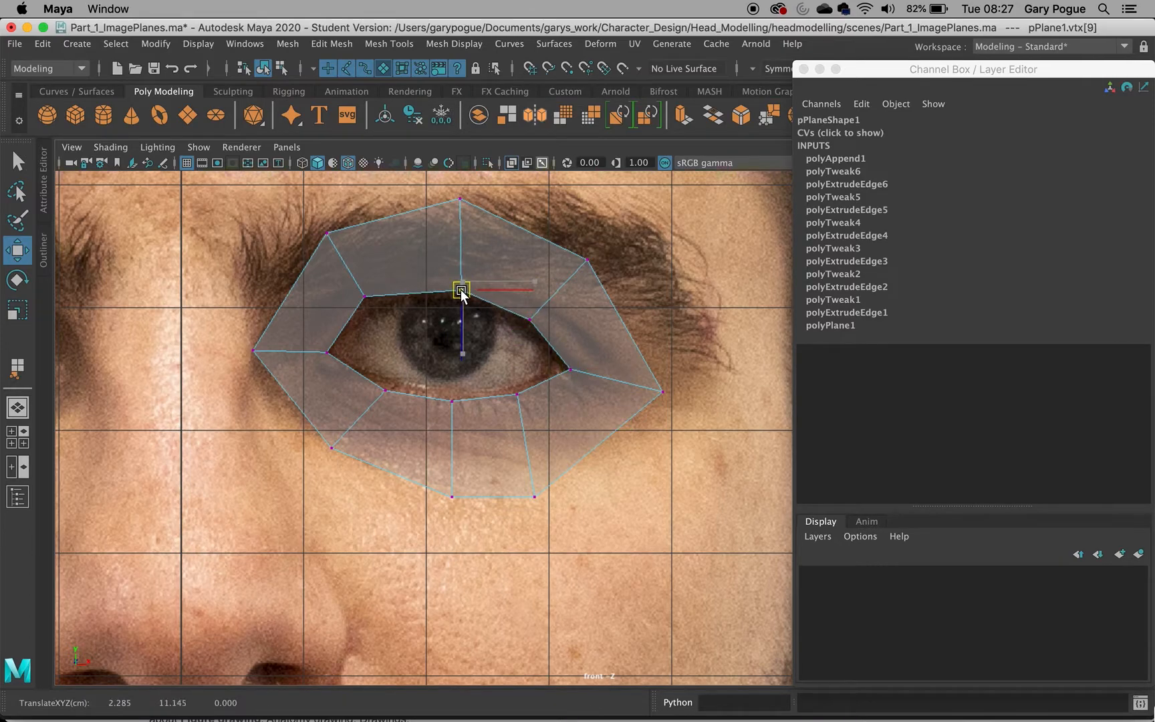
pyautogui.click(366, 302)
pyautogui.moveTo(366, 302); pyautogui.dragTo(368, 306)
pyautogui.click(334, 356)
pyautogui.moveTo(342, 359); pyautogui.dragTo(385, 390)
# Fine-tune the three lower eyelid vertices upward and set the outer corner vertex at about X 3.12, Y 10.56
pyautogui.click(386, 388)
pyautogui.click(452, 401)
pyautogui.moveTo(451, 438); pyautogui.dragTo(452, 430)
pyautogui.click(519, 405)
pyautogui.moveTo(520, 405); pyautogui.dragTo(518, 398)
pyautogui.click(572, 371)
pyautogui.moveTo(573, 369)
pyautogui.mouseDown()
pyautogui.moveTo(593, 374)
pyautogui.moveTo(566, 364)
pyautogui.mouseUp()
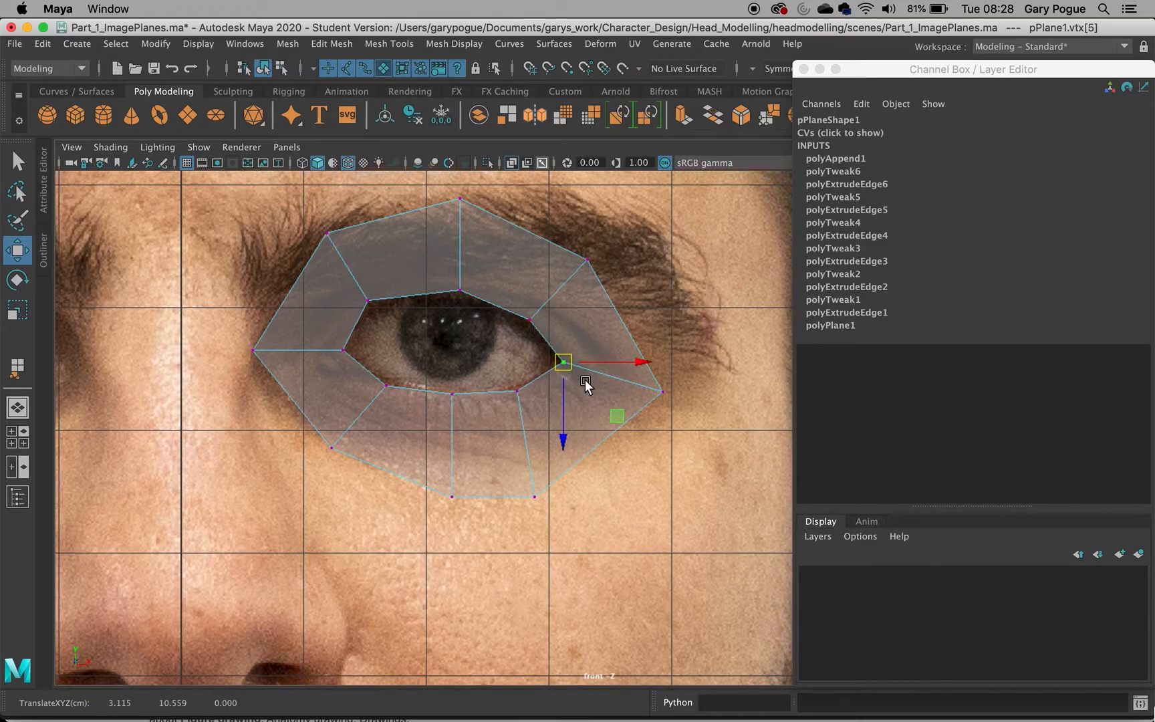
# Lower the outer ring's top vertex slightly and move its lower nose-side vertex outward to about X 1.15, Y 9.77
pyautogui.click(461, 196)
pyautogui.moveTo(461, 235); pyautogui.dragTo(461, 238)
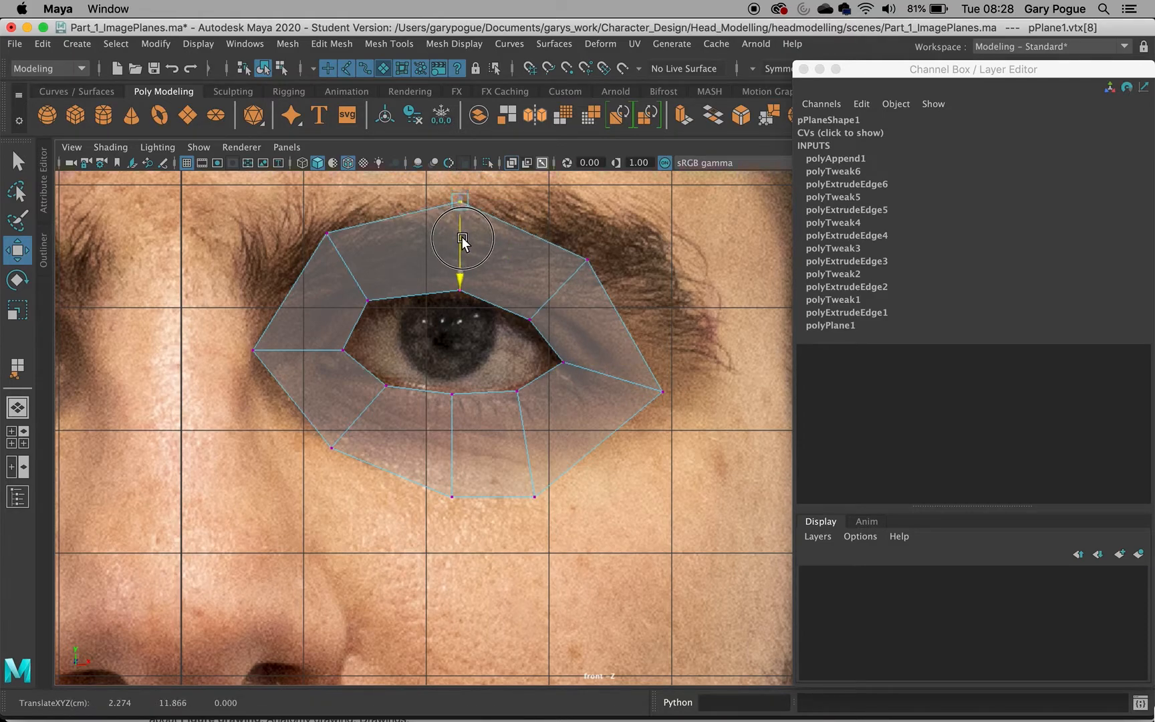
pyautogui.click(331, 448)
pyautogui.moveTo(331, 449); pyautogui.dragTo(322, 459)
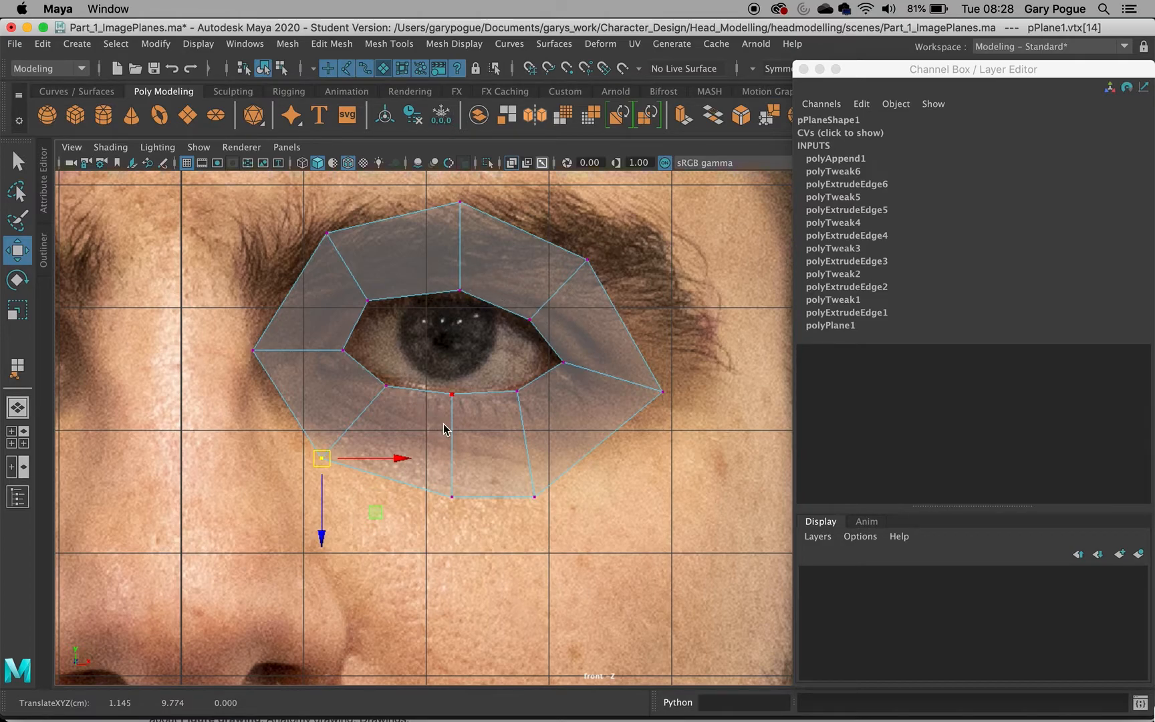
# Close the Channel Box and, in the side view, move the whole eye ring forward towards the eye in object mode
pyautogui.press('space')
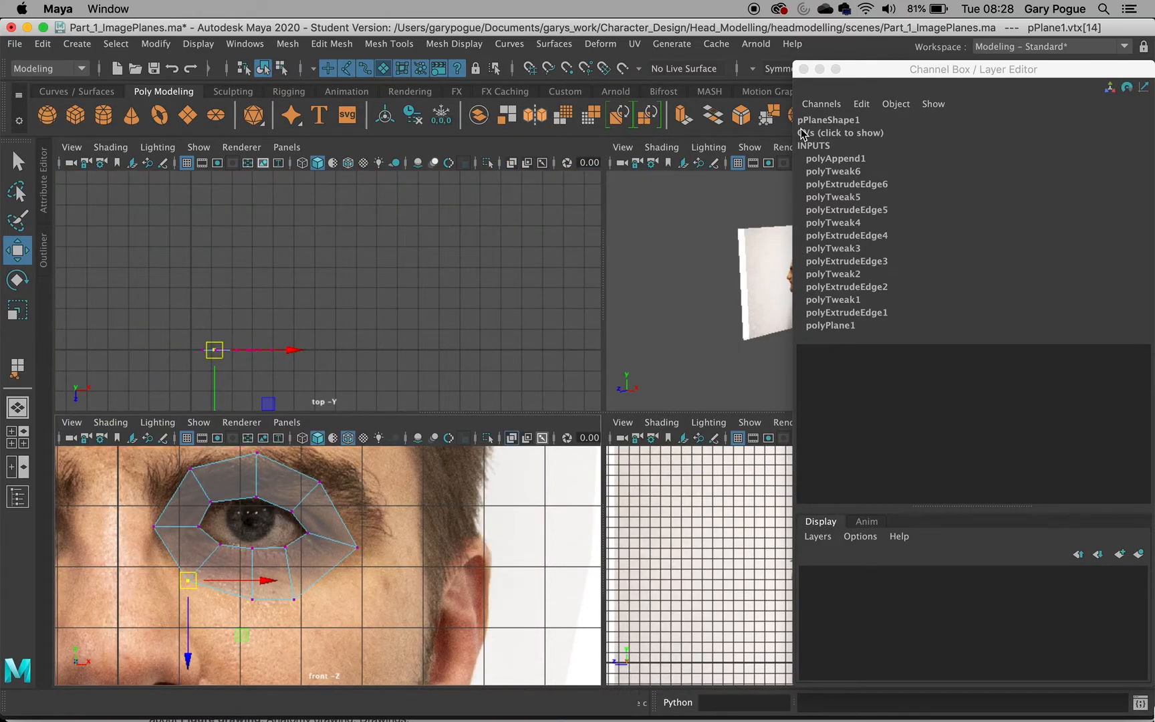
pyautogui.click(804, 69)
pyautogui.press('space')
pyautogui.moveTo(601, 395); pyautogui.dragTo(635, 374, button='right')
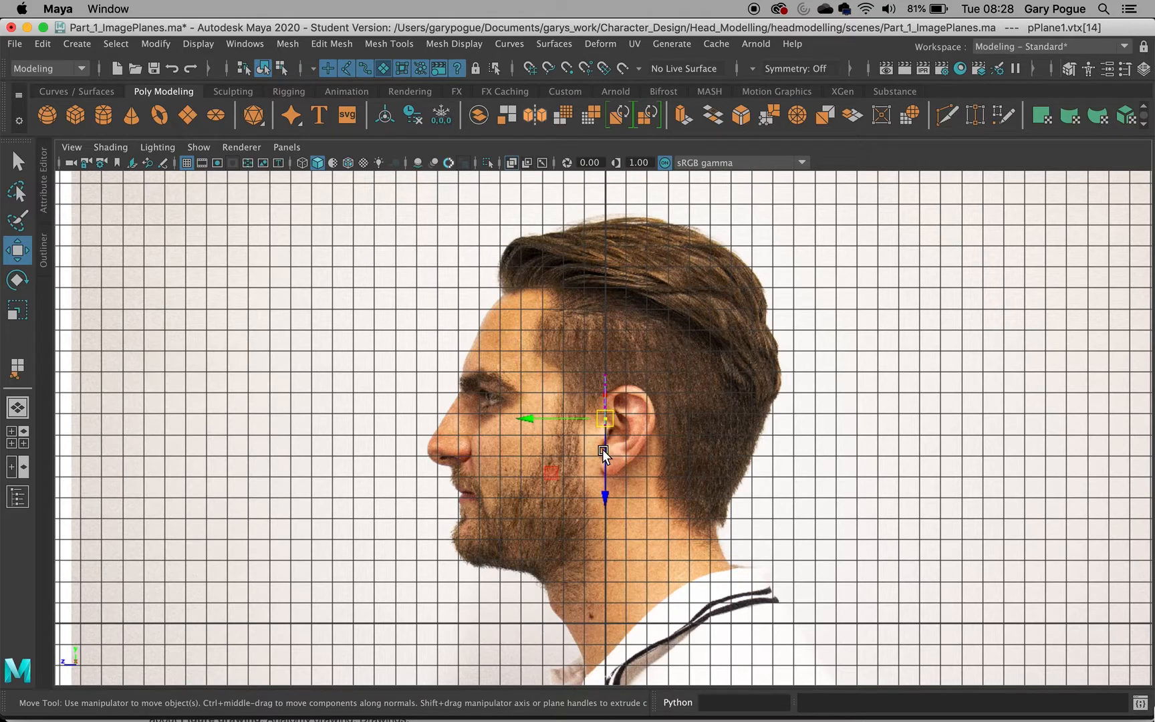
pyautogui.scroll(5, 601, 449)
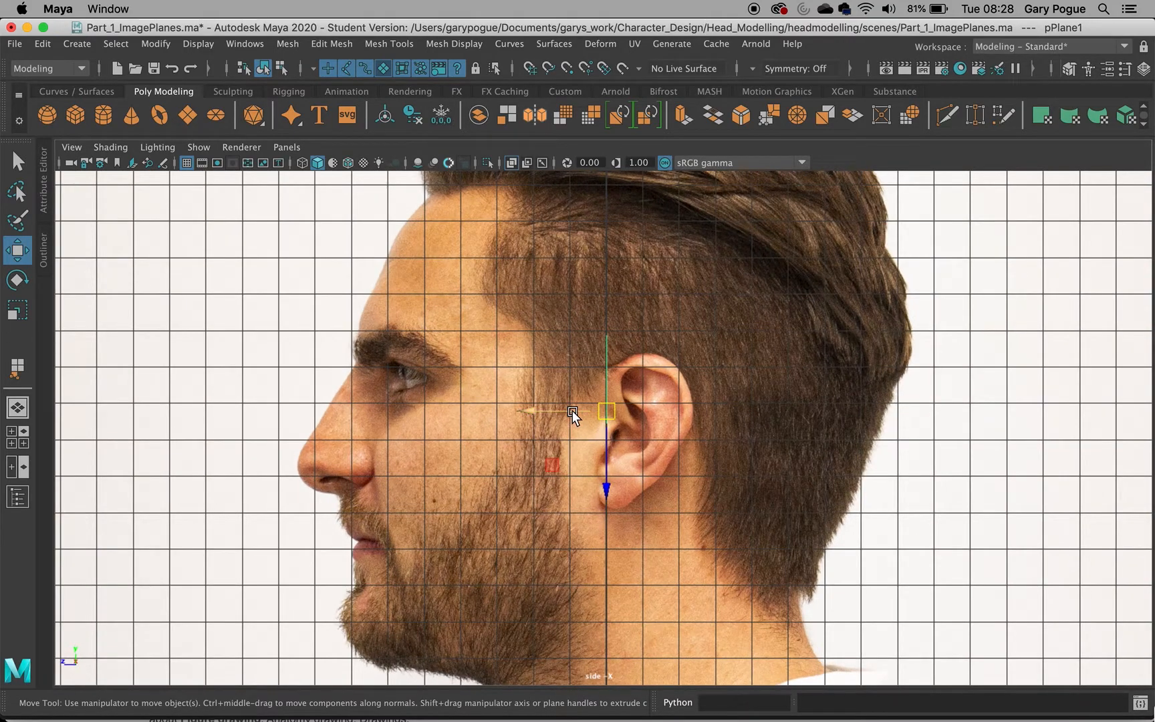
pyautogui.moveTo(572, 410); pyautogui.dragTo(366, 414)
# Fine-tune the eye ring's depth against the side photo to about Z 5.76
pyautogui.scroll(2, 379, 412)
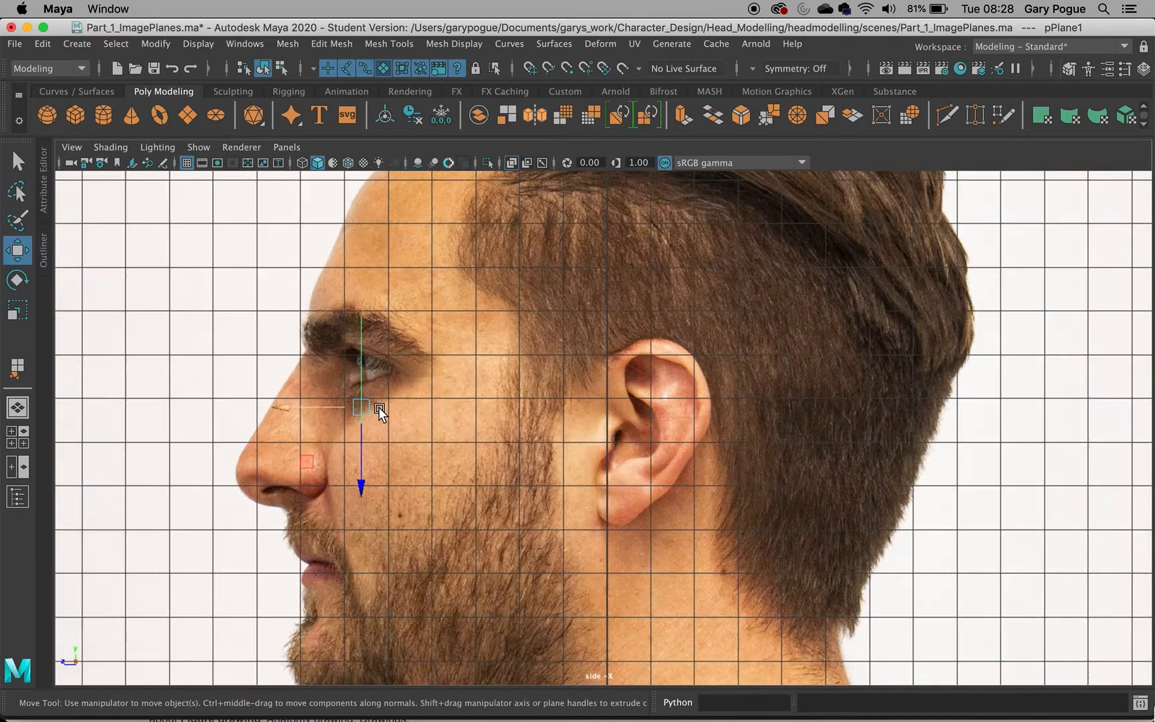
pyautogui.scroll(3, 381, 412)
pyautogui.keyDown('alt'); pyautogui.moveTo(384, 423); pyautogui.dragTo(764, 474, button='middle'); pyautogui.keyUp('alt')
pyautogui.scroll(2, 580, 424)
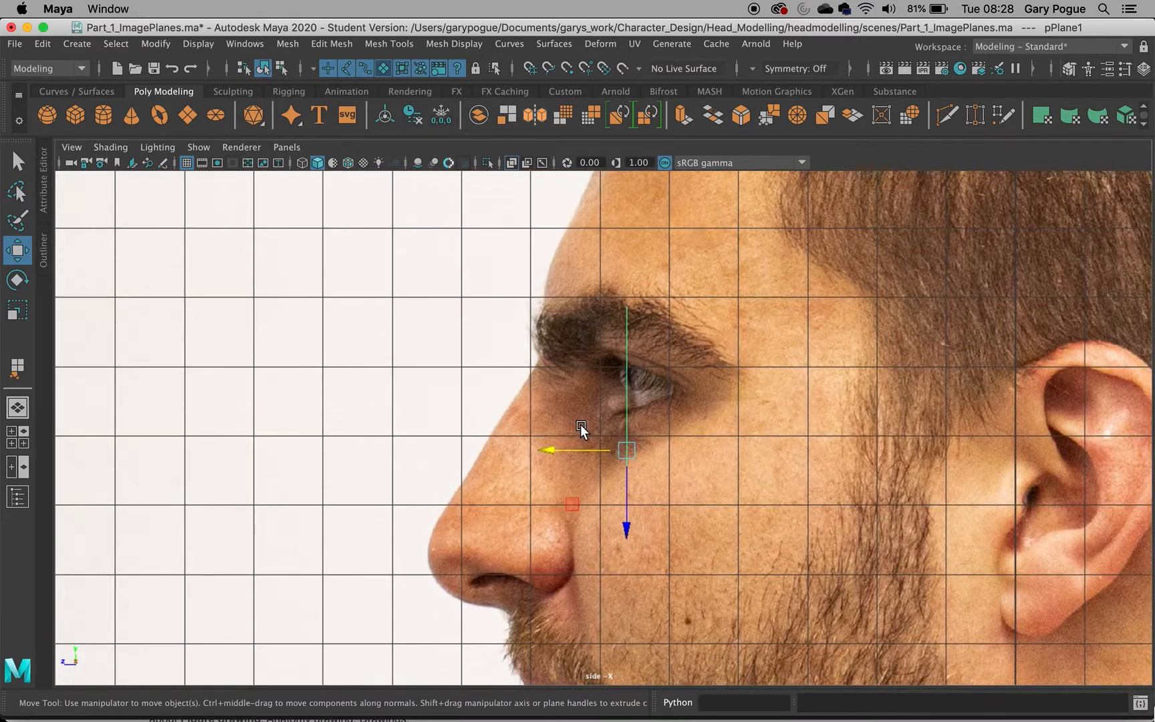
pyautogui.moveTo(584, 449); pyautogui.dragTo(572, 450)
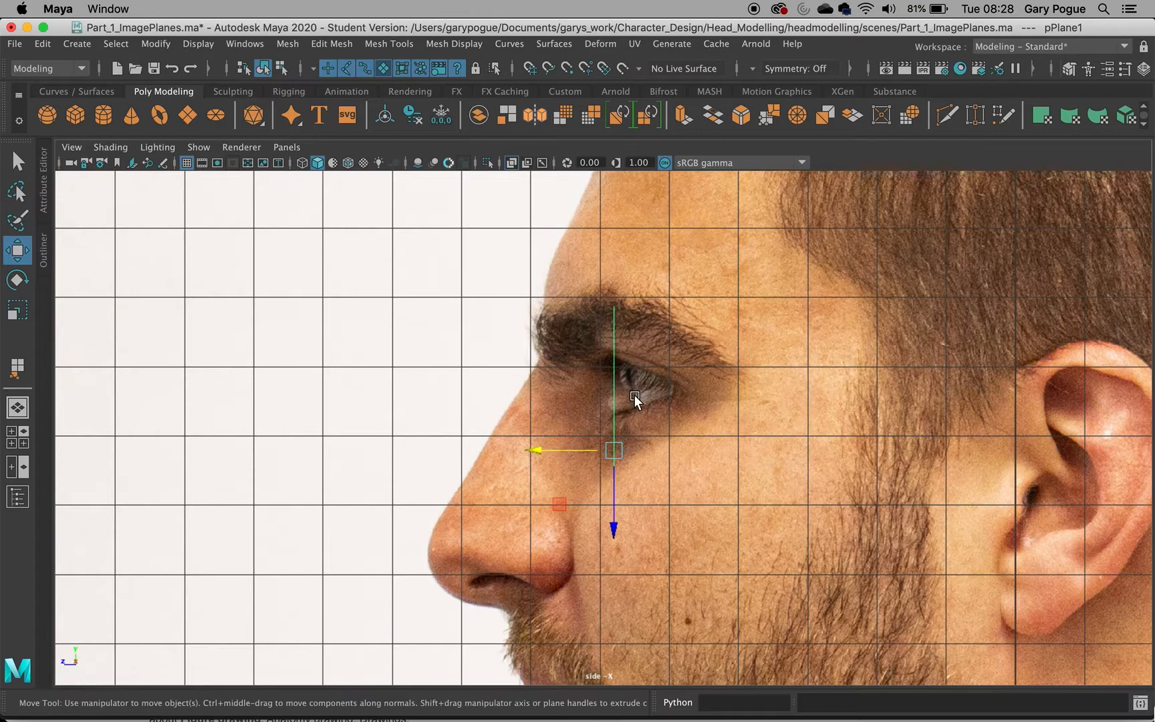
pyautogui.scroll(2, 634, 395)
pyautogui.scroll(2, 635, 401)
pyautogui.moveTo(587, 478); pyautogui.dragTo(595, 479)
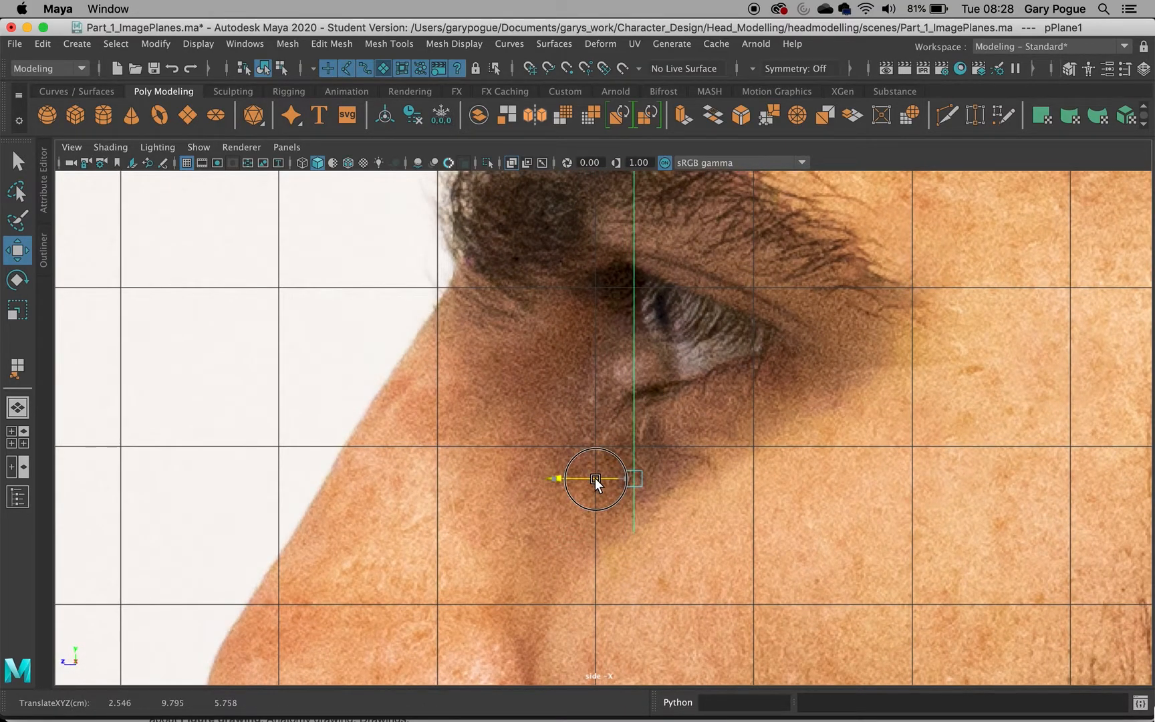
# Switch the ring to vertex editing in the four-view layout and enlarge the front and side views around the eye
pyautogui.press('space')
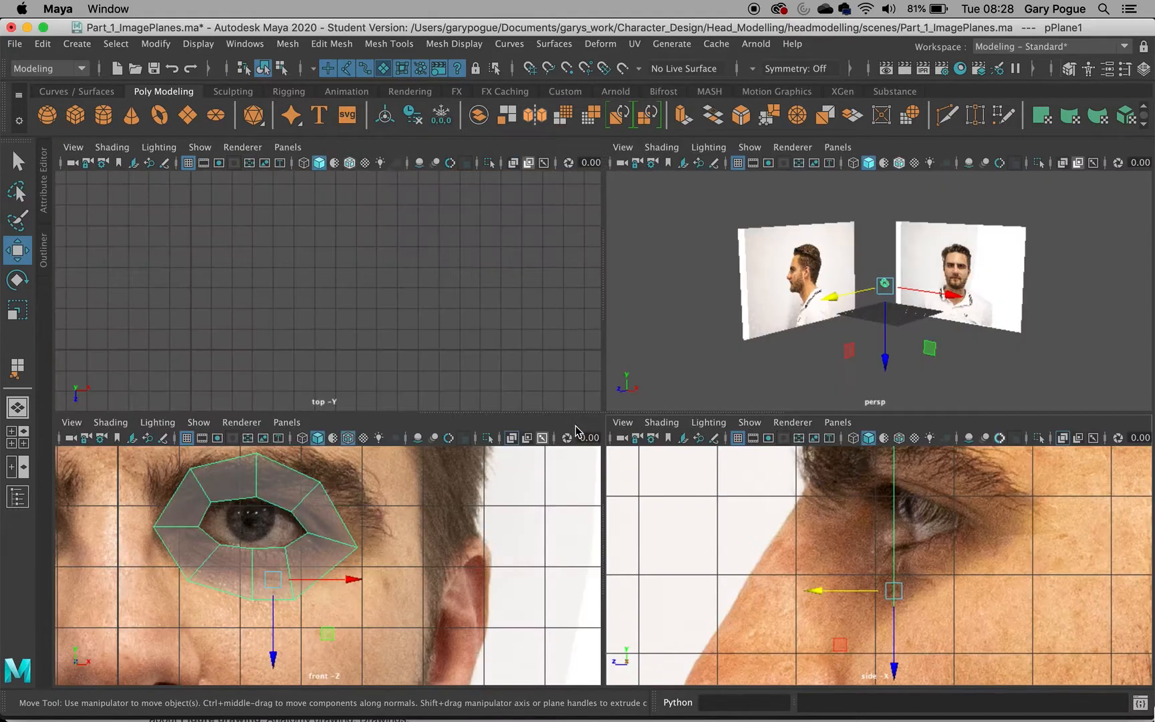
pyautogui.moveTo(342, 552); pyautogui.dragTo(267, 254, button='right')
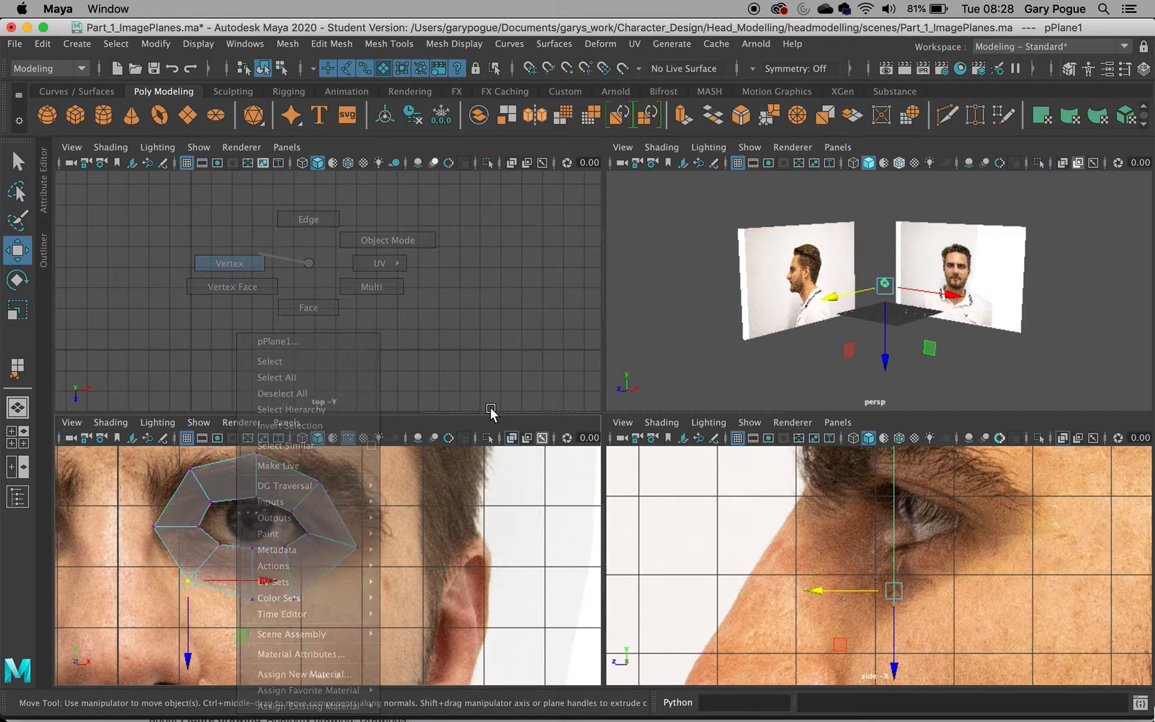
pyautogui.moveTo(523, 316); pyautogui.dragTo(537, 243)
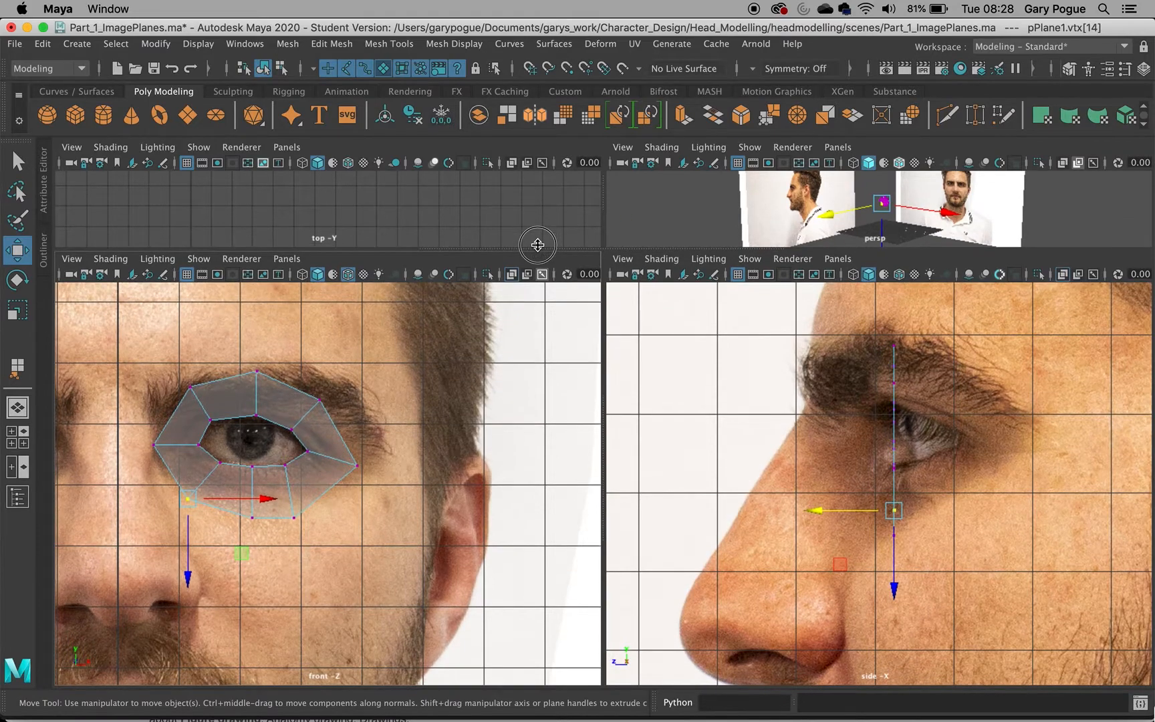
pyautogui.keyDown('alt'); pyautogui.moveTo(468, 510); pyautogui.dragTo(502, 457, button='middle'); pyautogui.keyUp('alt')
pyautogui.keyDown('alt'); pyautogui.moveTo(848, 516); pyautogui.dragTo(784, 477, button='middle'); pyautogui.keyUp('alt')
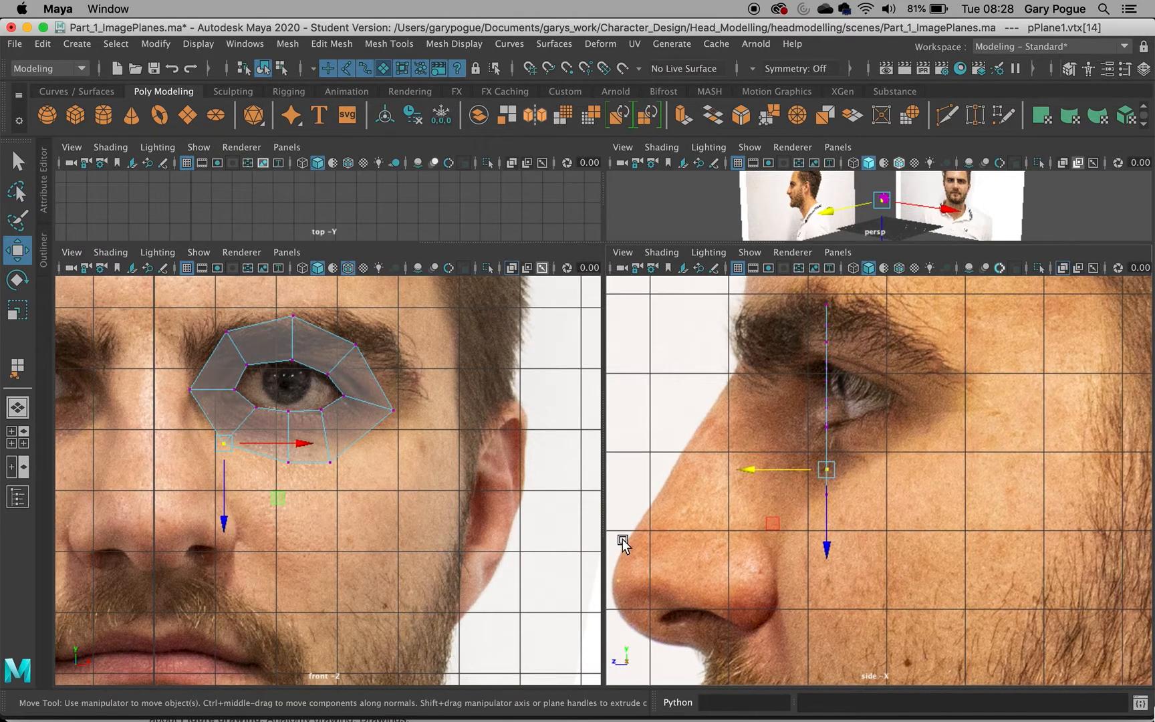
# Move the vertex pair at the eye's outer corner back in depth to about Z 4.75
pyautogui.moveTo(336, 388); pyautogui.dragTo(418, 437)
pyautogui.scroll(3, 363, 404)
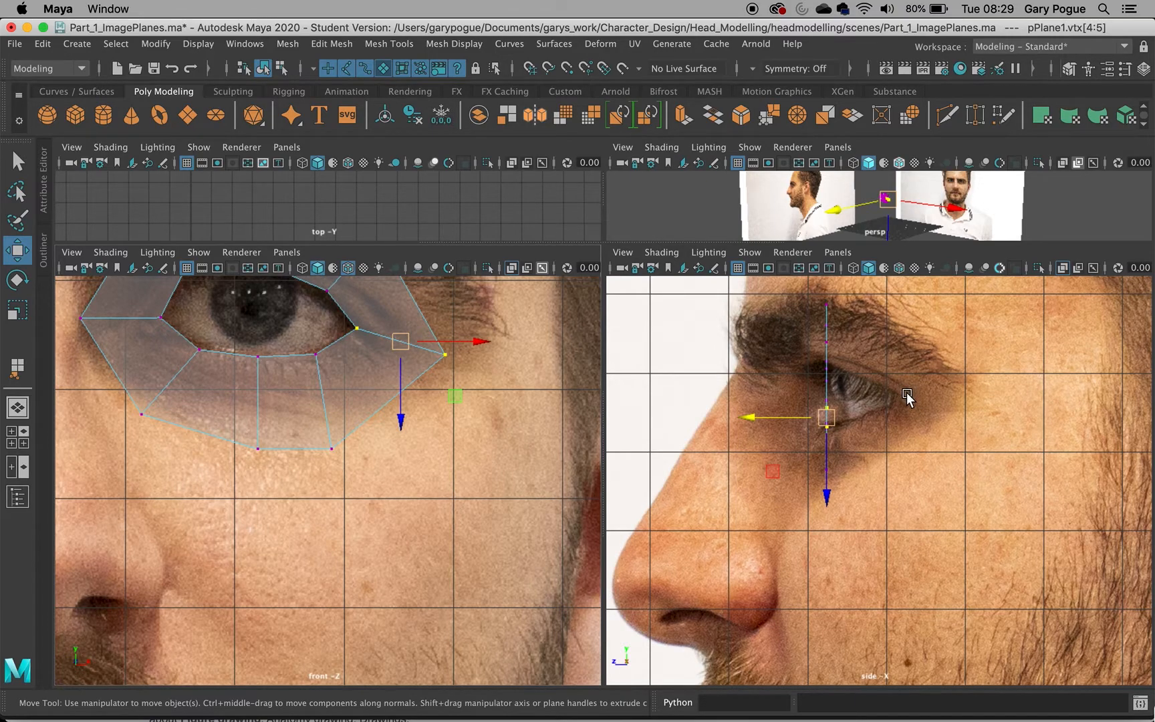
pyautogui.moveTo(754, 419); pyautogui.dragTo(829, 406)
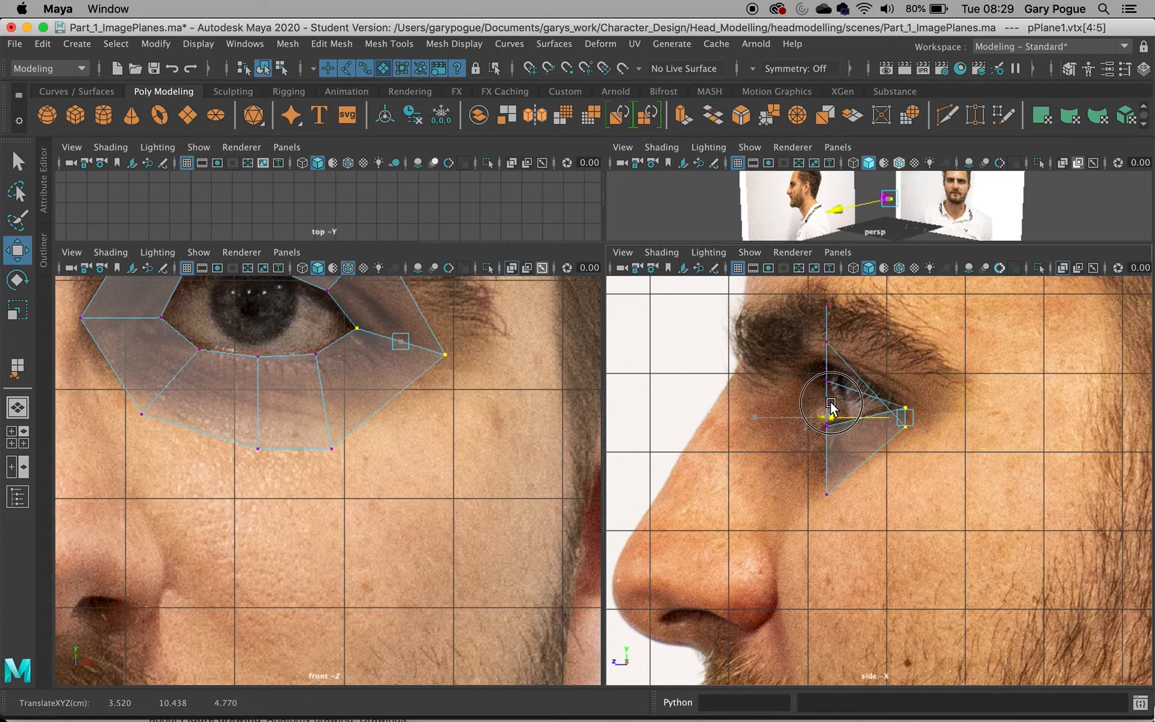
pyautogui.moveTo(831, 406); pyautogui.dragTo(831, 406)
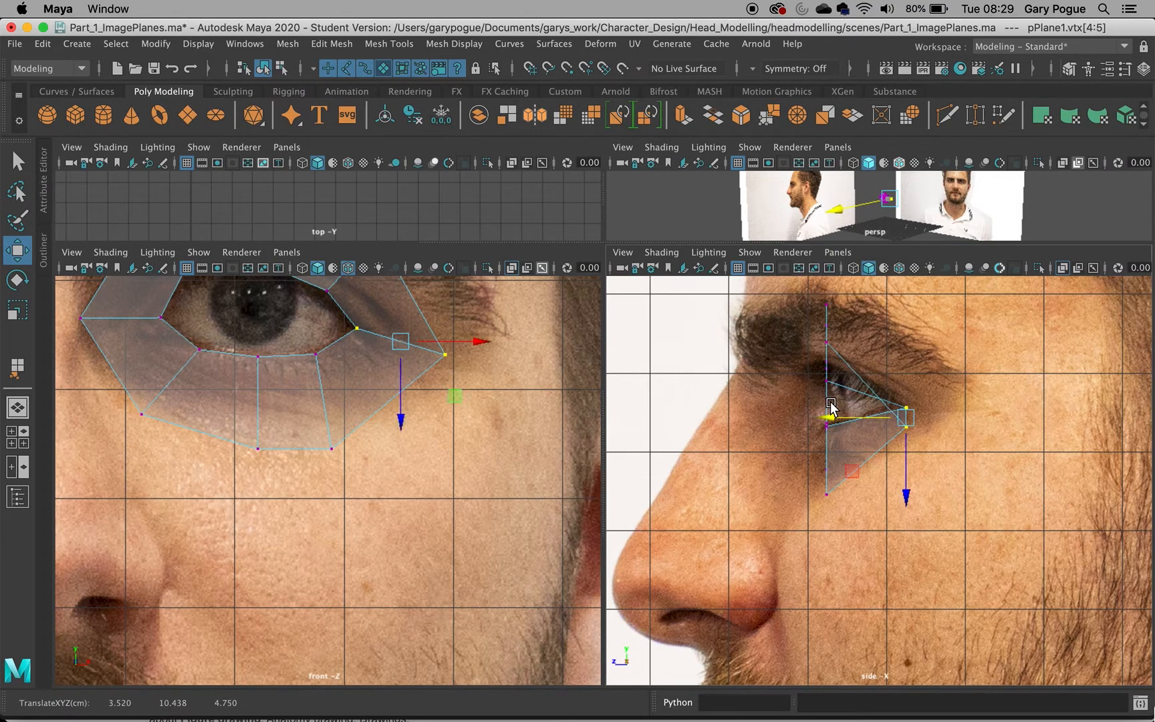
# Move the outermost vertex pair below the eye slightly back in depth to follow the lower lid in the side photo
pyautogui.moveTo(302, 339); pyautogui.dragTo(349, 471)
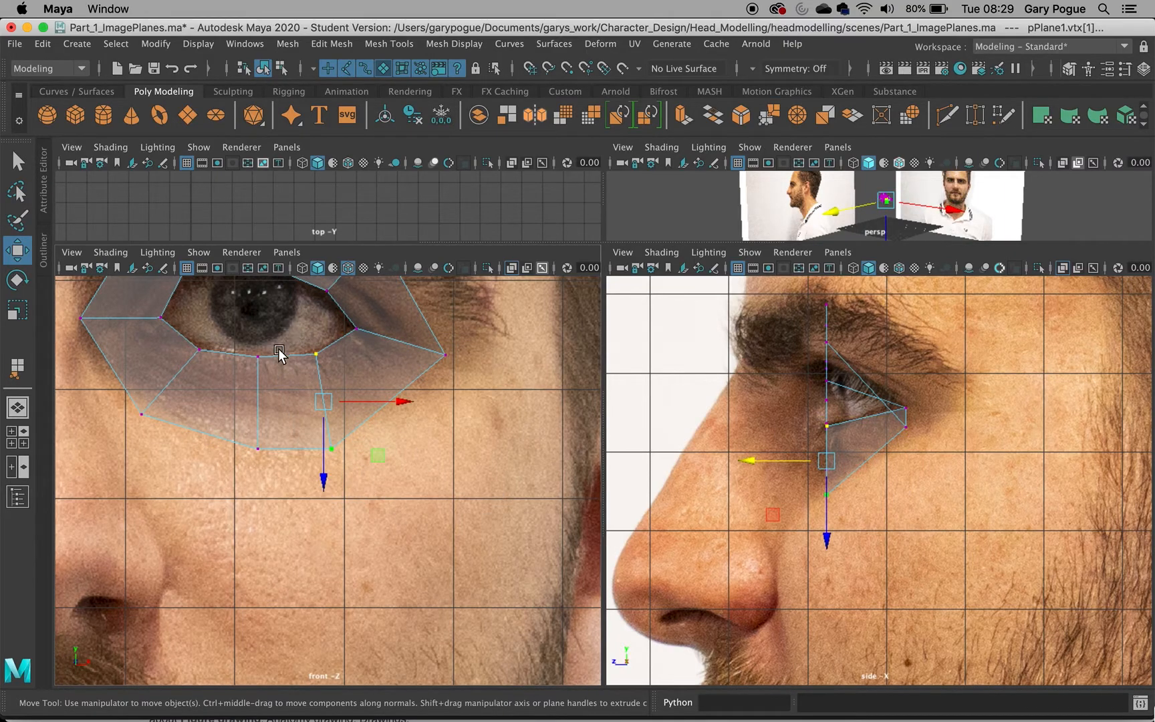
pyautogui.moveTo(742, 469); pyautogui.dragTo(774, 463)
pyautogui.scroll(3, 850, 498)
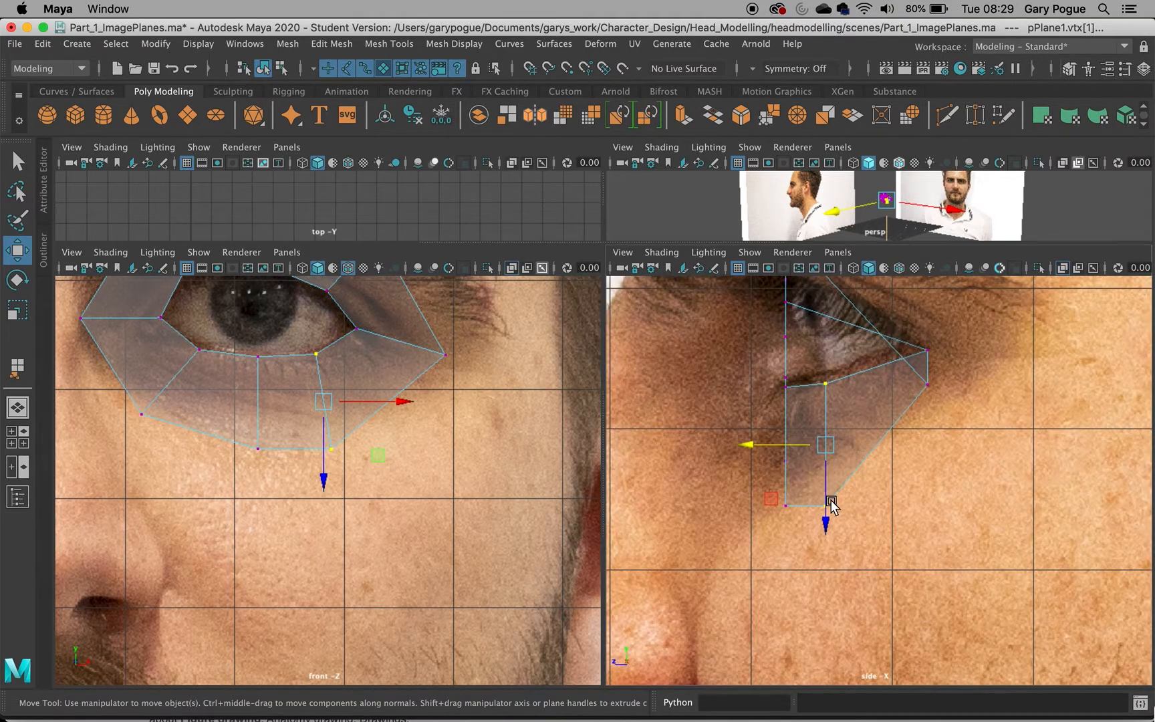
pyautogui.keyDown('alt'); pyautogui.moveTo(393, 368); pyautogui.dragTo(407, 424, button='middle'); pyautogui.keyUp('alt')
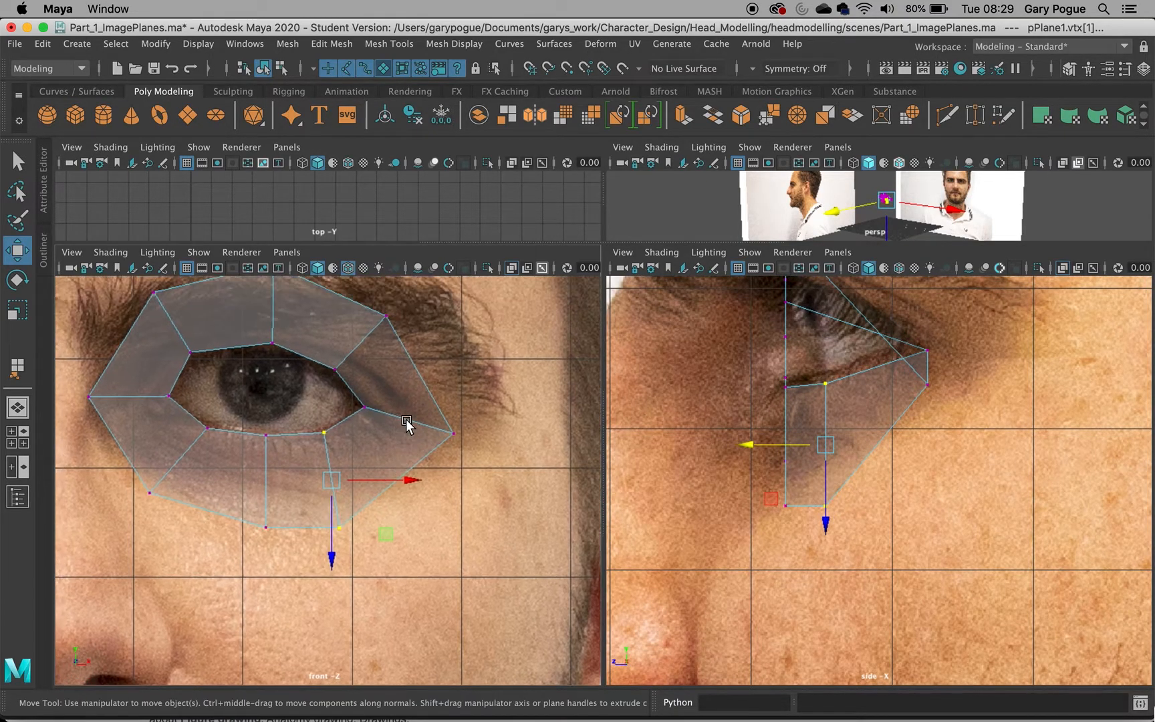
pyautogui.click(386, 316)
pyautogui.keyDown('alt'); pyautogui.moveTo(753, 276); pyautogui.dragTo(772, 415, button='middle'); pyautogui.keyUp('alt')
pyautogui.moveTo(777, 382); pyautogui.dragTo(774, 363)
pyautogui.hotkey('ctrl', 'z')
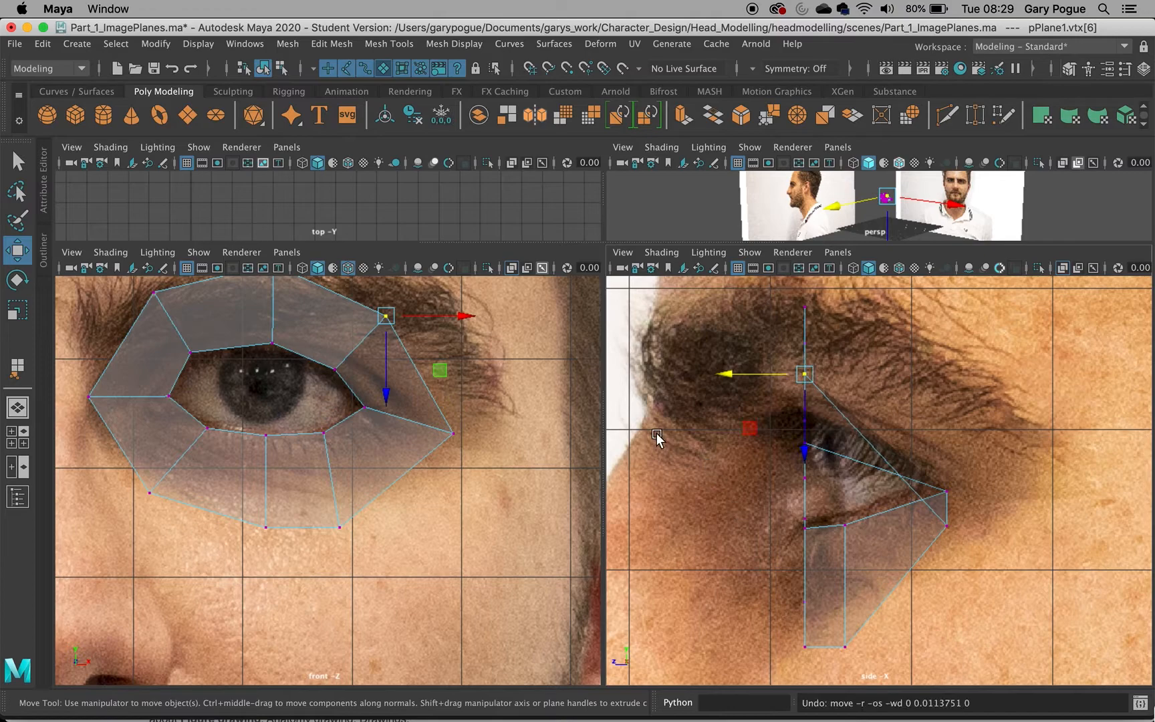
# Raise the outer ring's outer corner vertex and shift it slightly forward, then nudge the inner ring's outer corner vertex upward
pyautogui.click(454, 428)
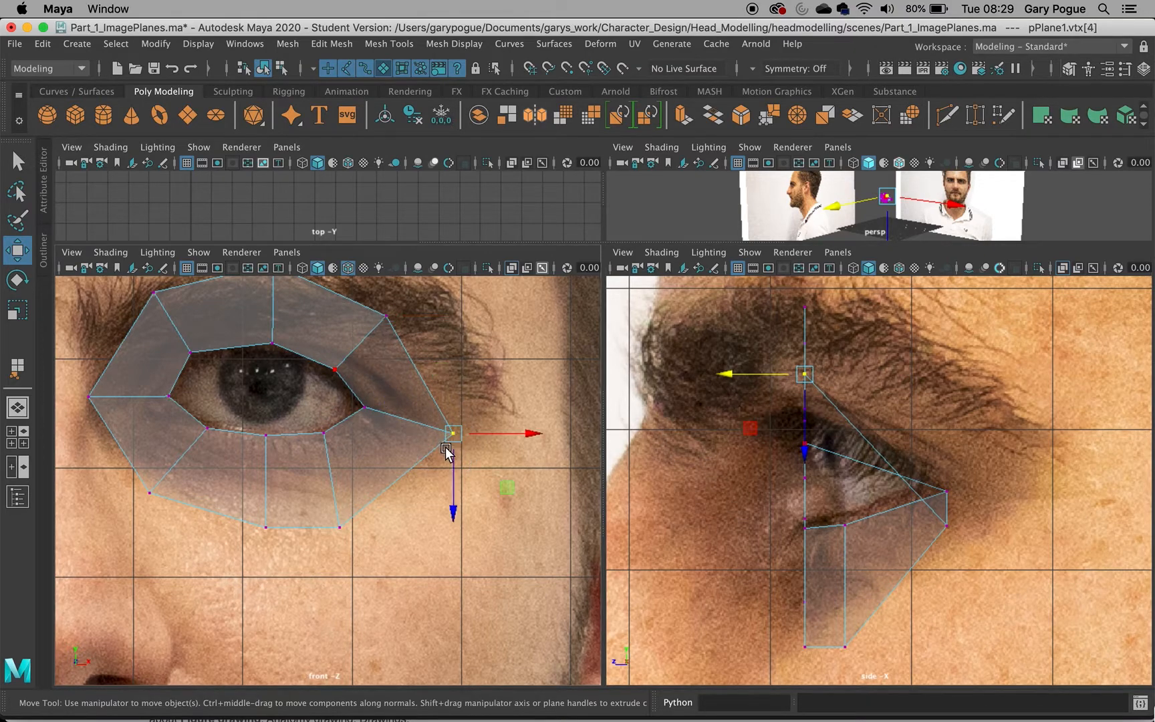
pyautogui.moveTo(946, 592); pyautogui.dragTo(960, 550)
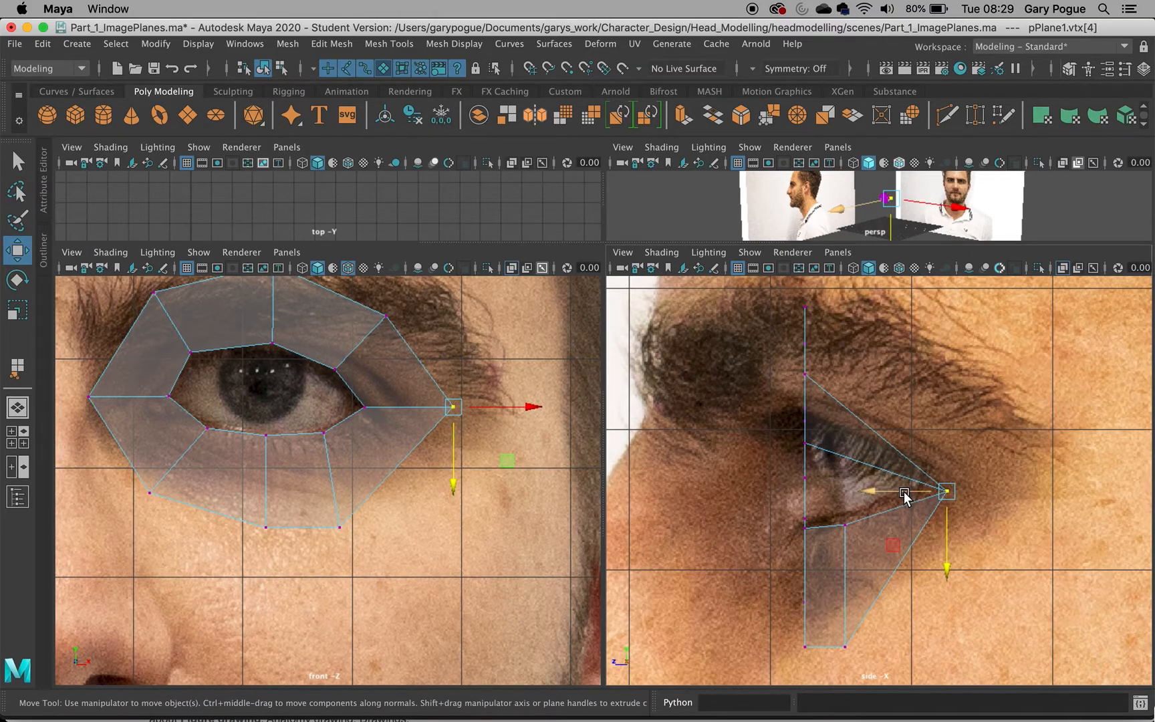
pyautogui.moveTo(903, 495); pyautogui.dragTo(888, 495)
pyautogui.click(944, 492)
pyautogui.moveTo(947, 531)
pyautogui.mouseDown()
pyautogui.moveTo(954, 542)
pyautogui.moveTo(949, 527)
pyautogui.mouseUp()
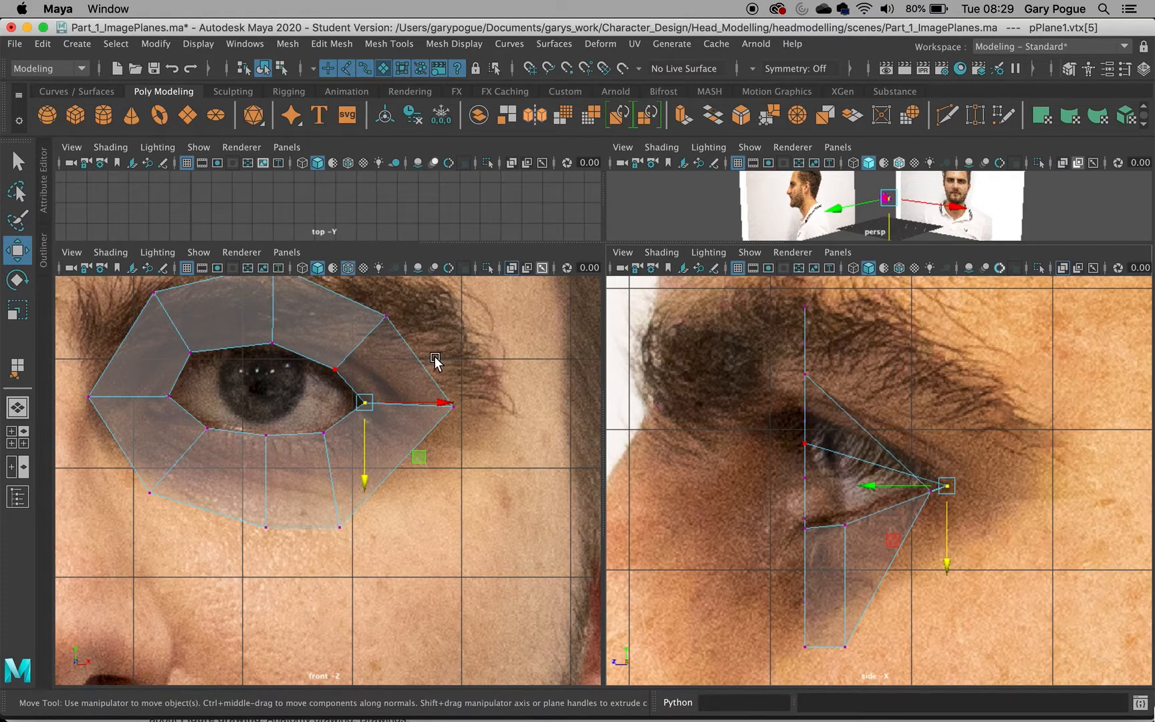
# Move the vertex pair above the pupil slightly forward in depth in the side view
pyautogui.keyDown('alt'); pyautogui.moveTo(435, 361); pyautogui.dragTo(494, 425, button='middle'); pyautogui.keyUp('alt')
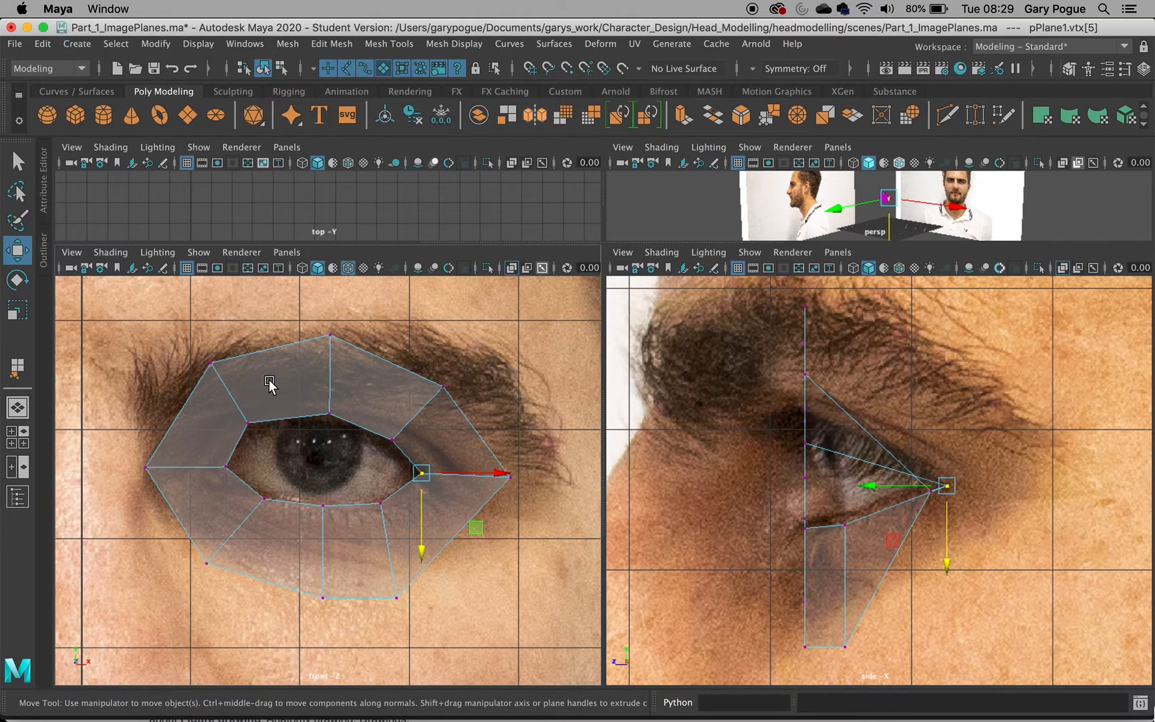
pyautogui.moveTo(307, 317); pyautogui.dragTo(378, 486)
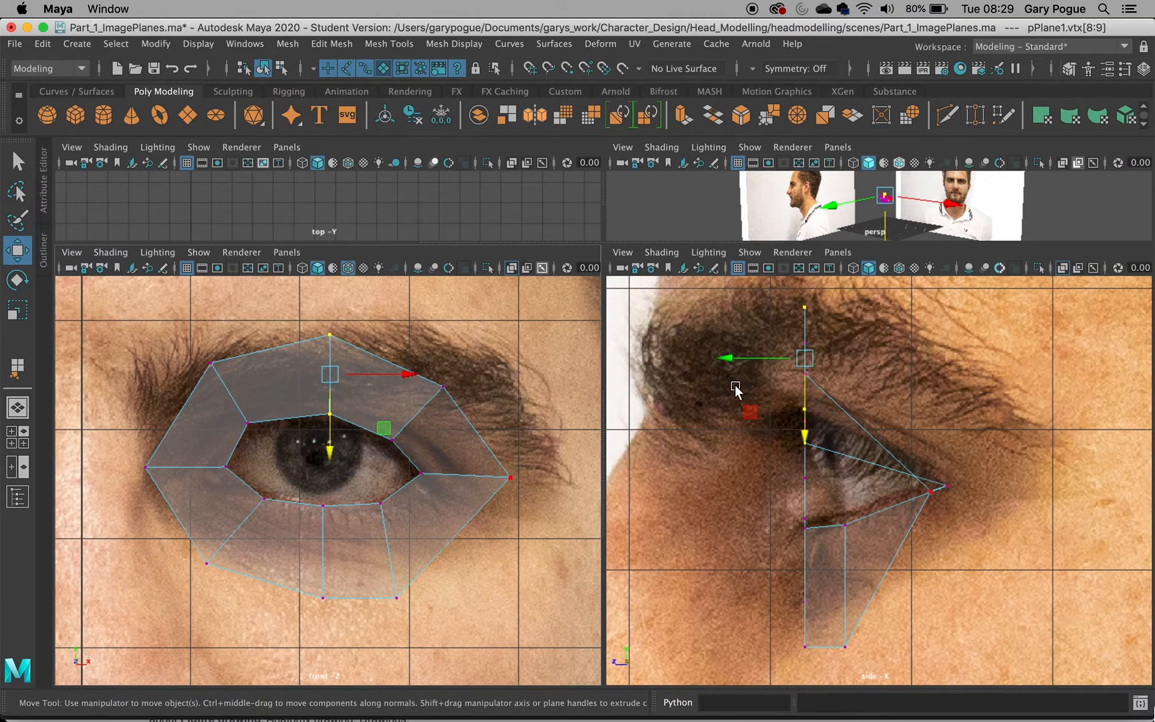
pyautogui.moveTo(737, 366); pyautogui.dragTo(731, 361)
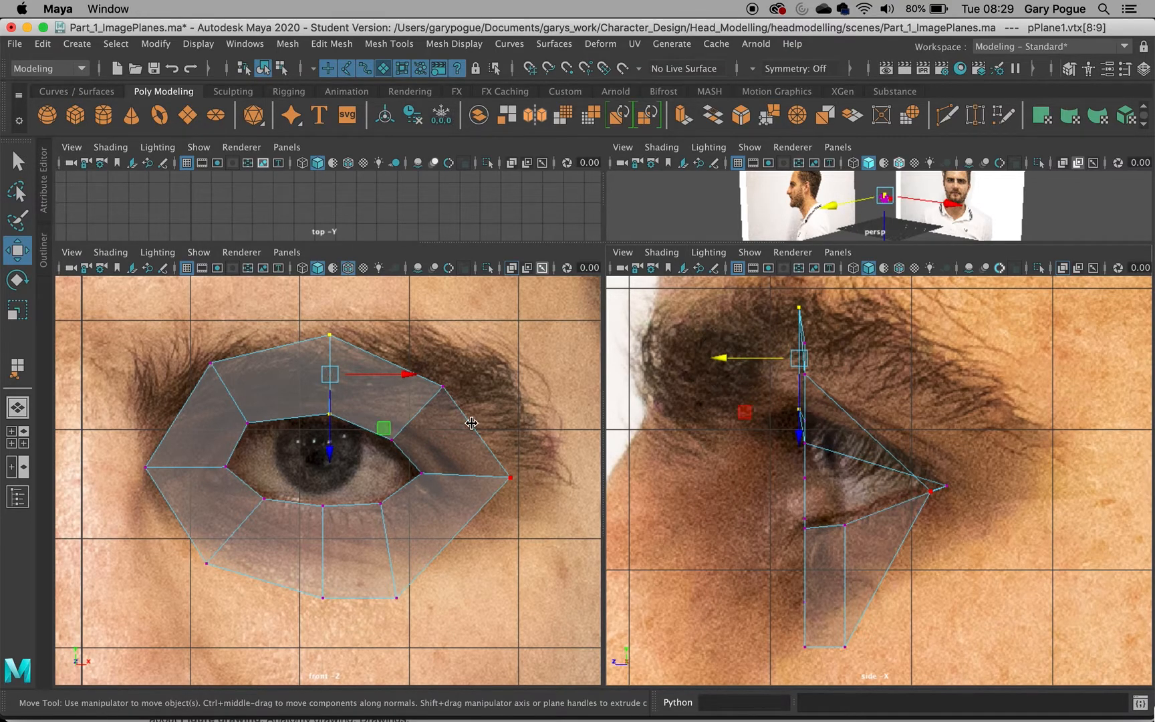
# Move the upper outer vertex pair back in depth to follow the side photo's eyelid, undoing a trial raise
pyautogui.moveTo(479, 353); pyautogui.dragTo(380, 449)
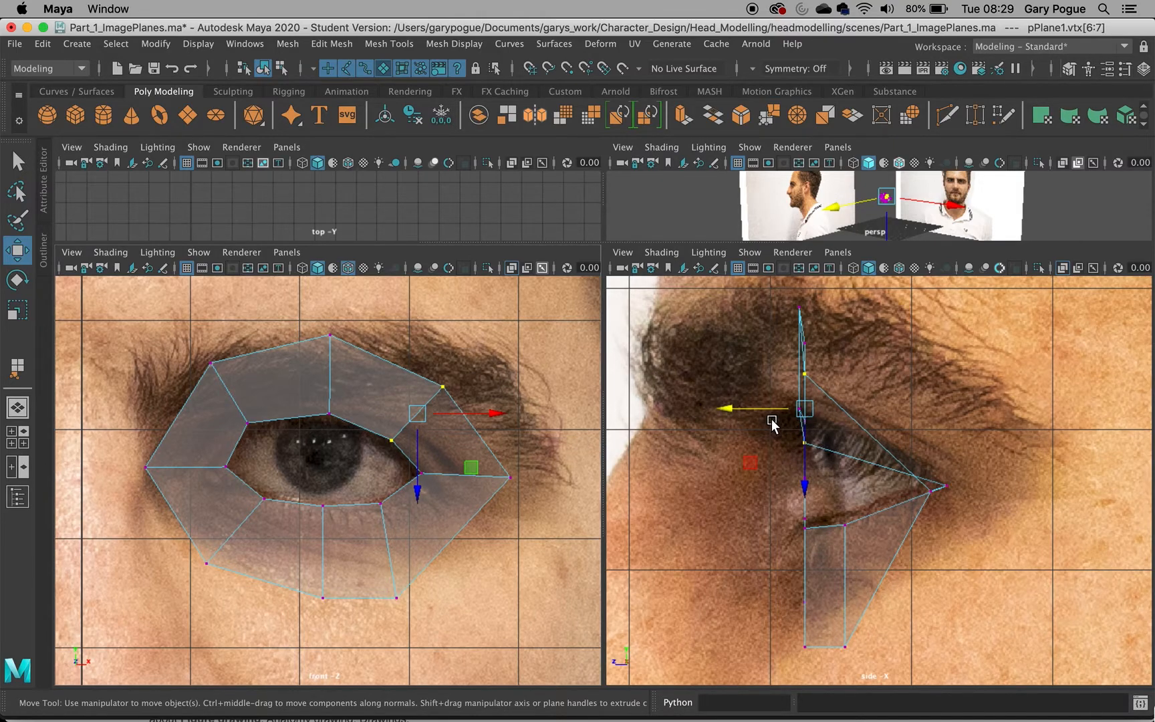
pyautogui.moveTo(742, 412); pyautogui.dragTo(814, 409)
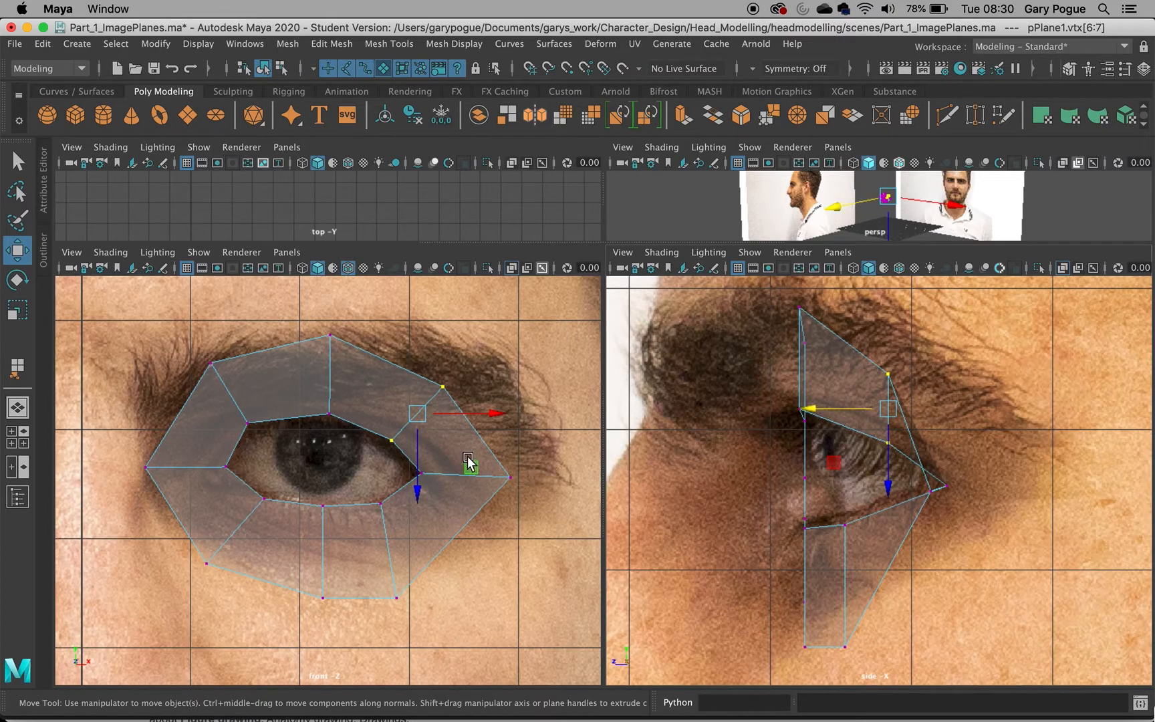
pyautogui.moveTo(836, 411); pyautogui.dragTo(811, 409)
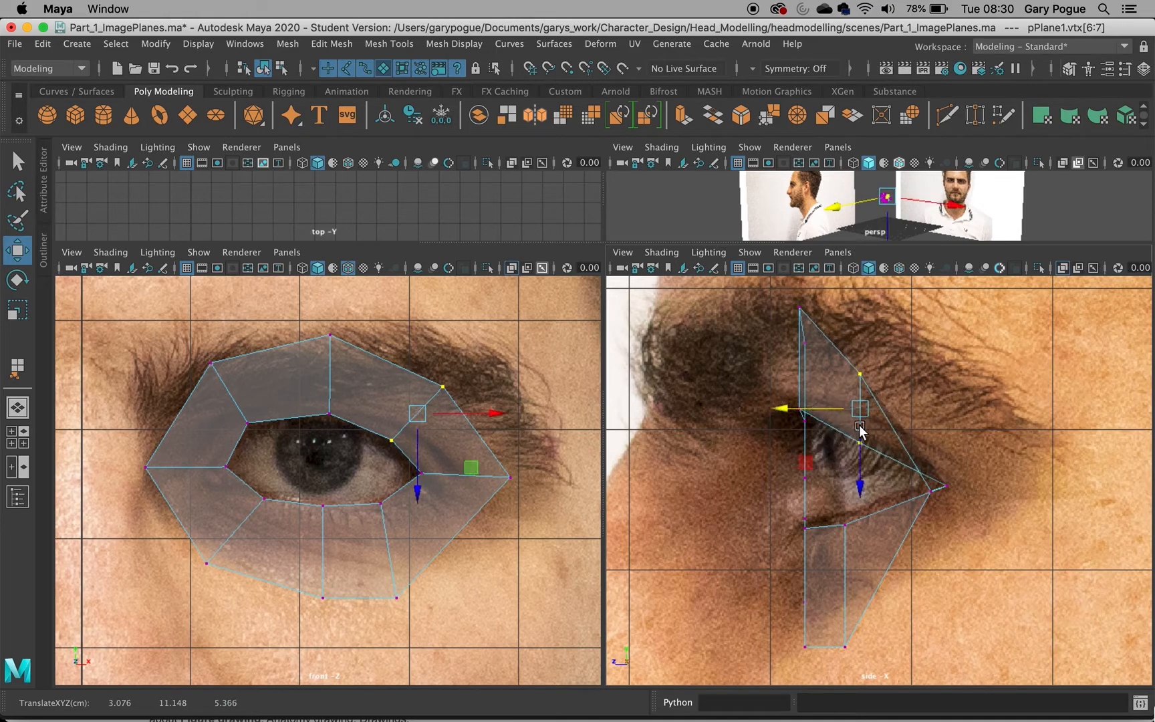
pyautogui.moveTo(860, 468); pyautogui.dragTo(859, 454)
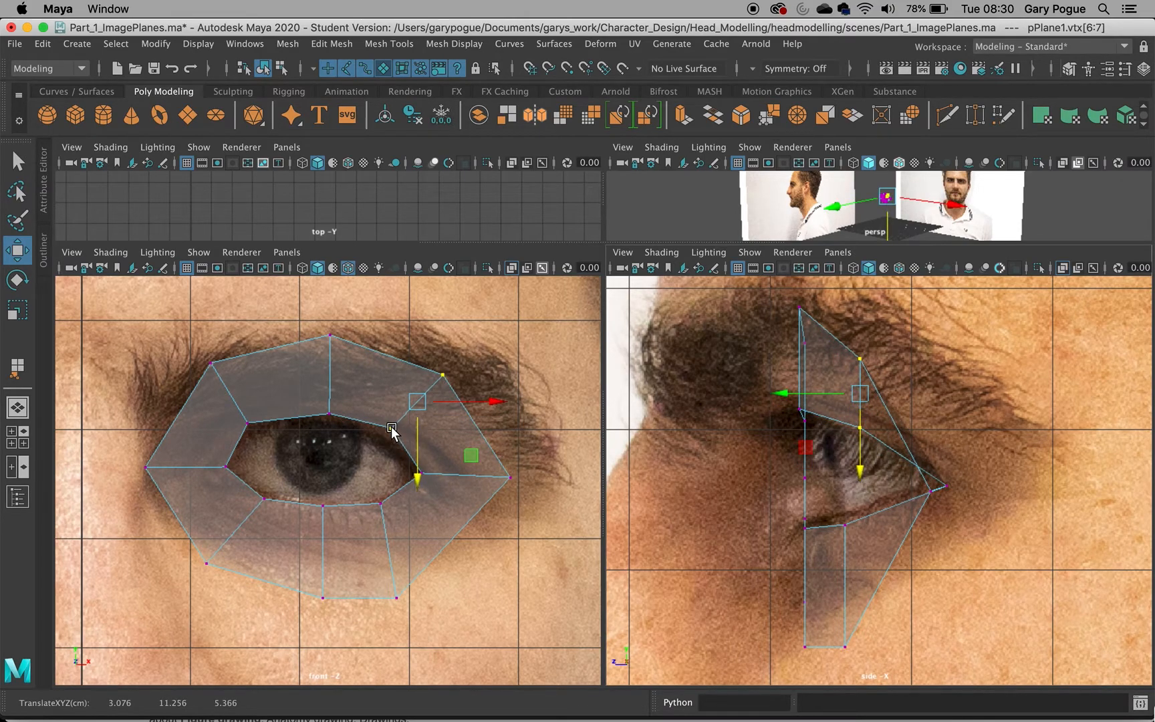
pyautogui.hotkey('ctrl', 'z')
pyautogui.moveTo(794, 421); pyautogui.dragTo(809, 415)
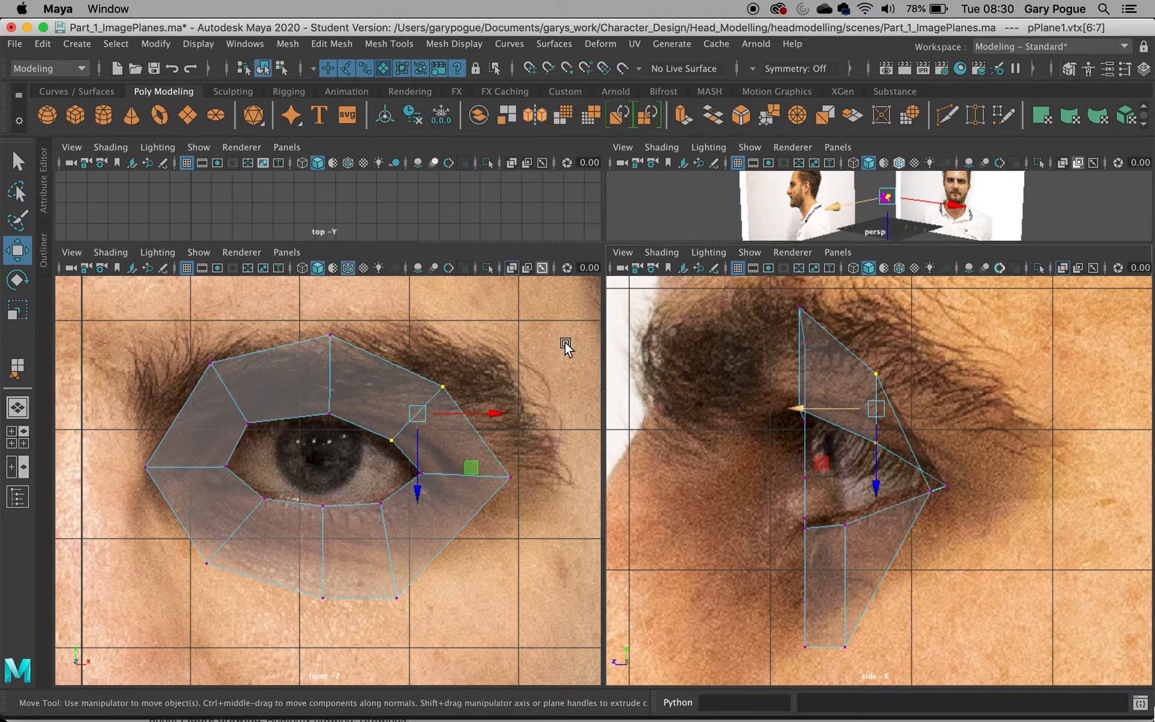
# Move the upper nose-side vertex pair back in depth and the eye's inner corner pair back to about Z 5.53
pyautogui.moveTo(171, 344); pyautogui.dragTo(267, 434)
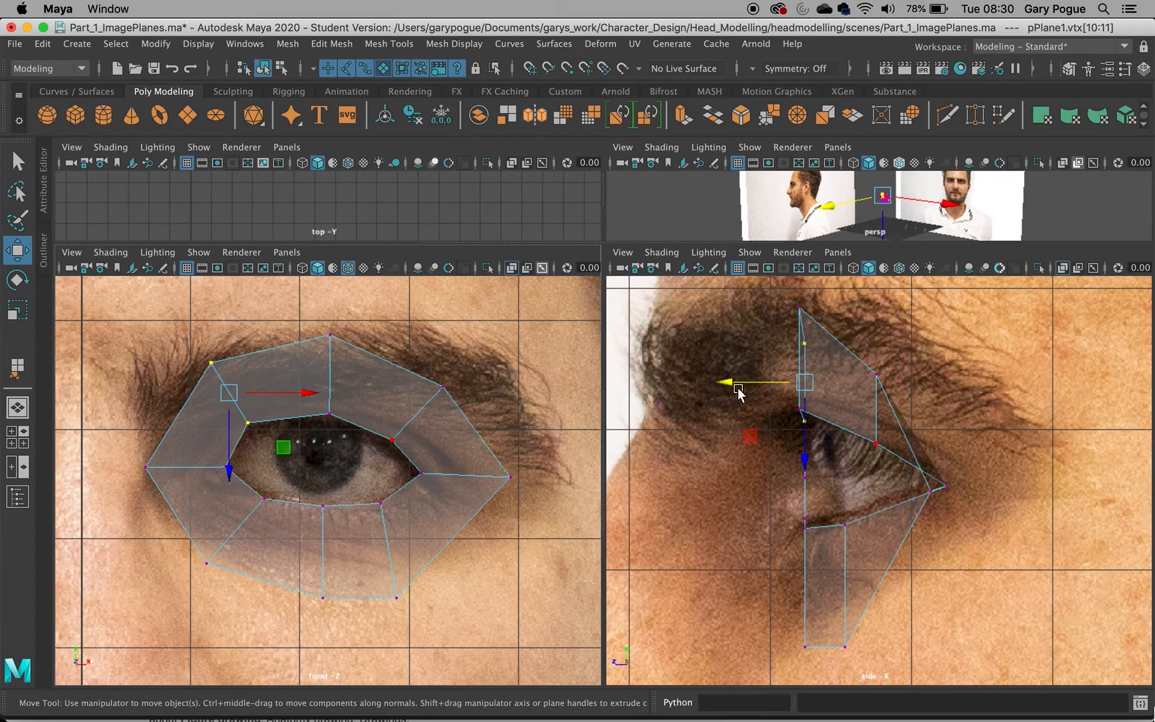
pyautogui.moveTo(729, 386); pyautogui.dragTo(758, 382)
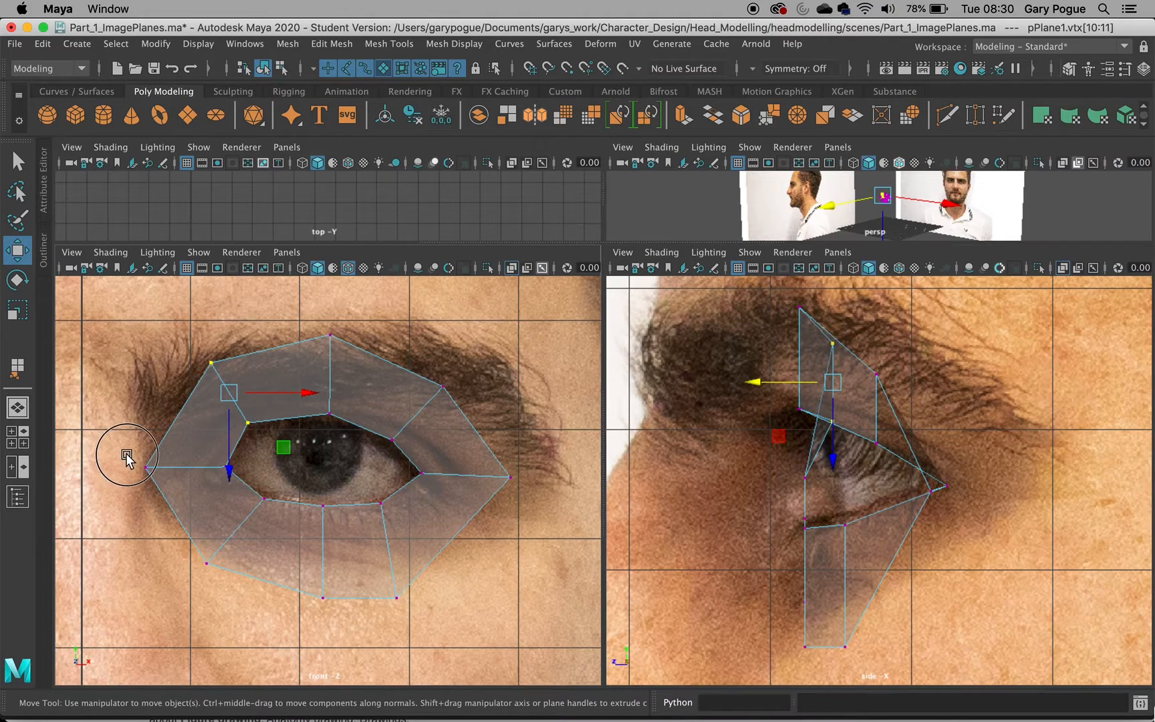
pyautogui.moveTo(253, 503); pyautogui.dragTo(137, 455)
pyautogui.moveTo(729, 485); pyautogui.dragTo(770, 481)
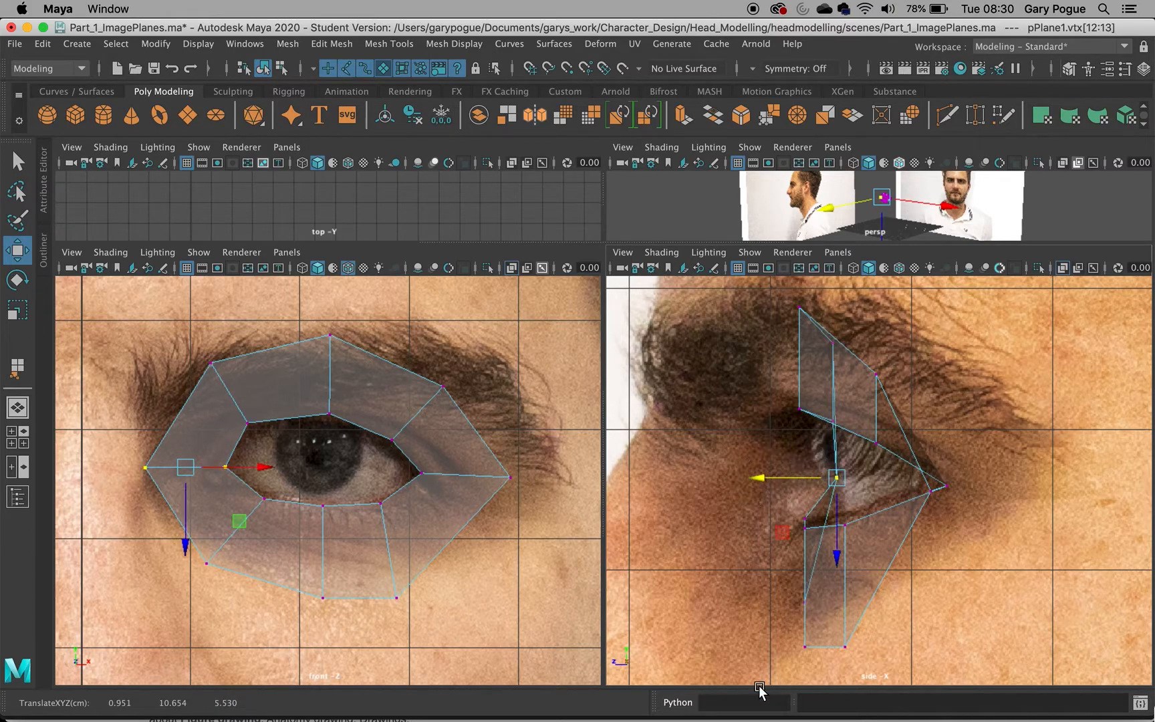
# Move the lower nose-side vertex pair back in depth and slightly raise the inner ring's lower outer vertex to the eyelid edge
pyautogui.moveTo(284, 483); pyautogui.dragTo(202, 572)
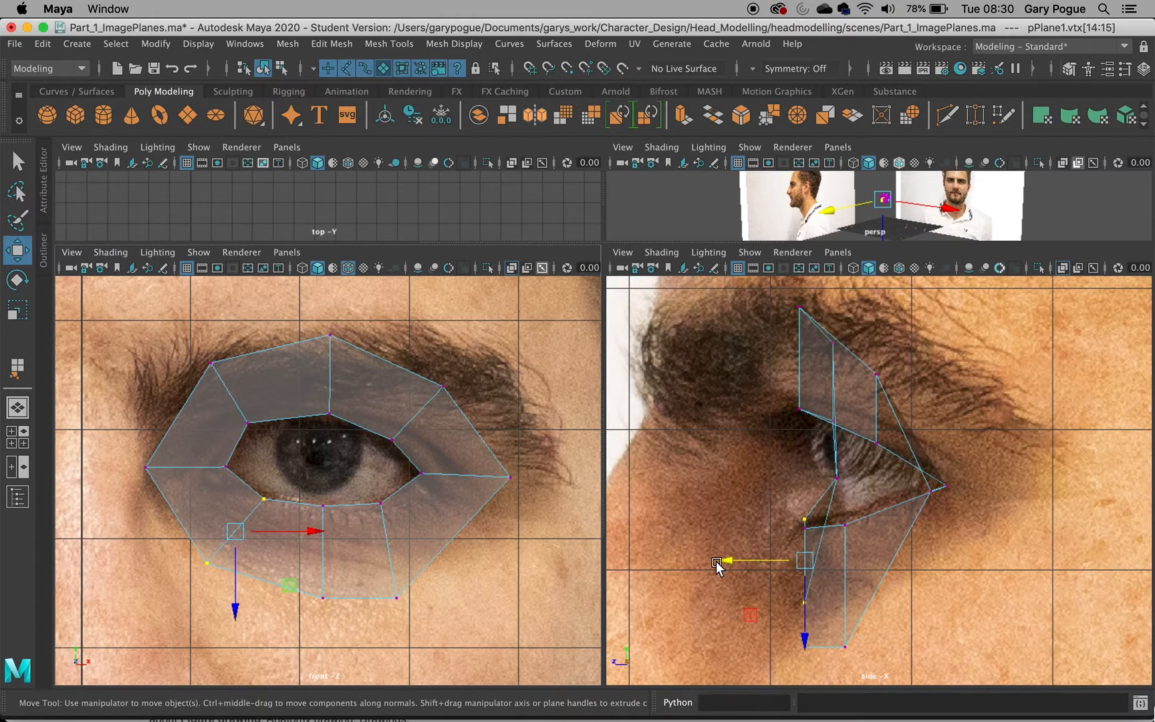
pyautogui.moveTo(720, 565); pyautogui.dragTo(748, 565)
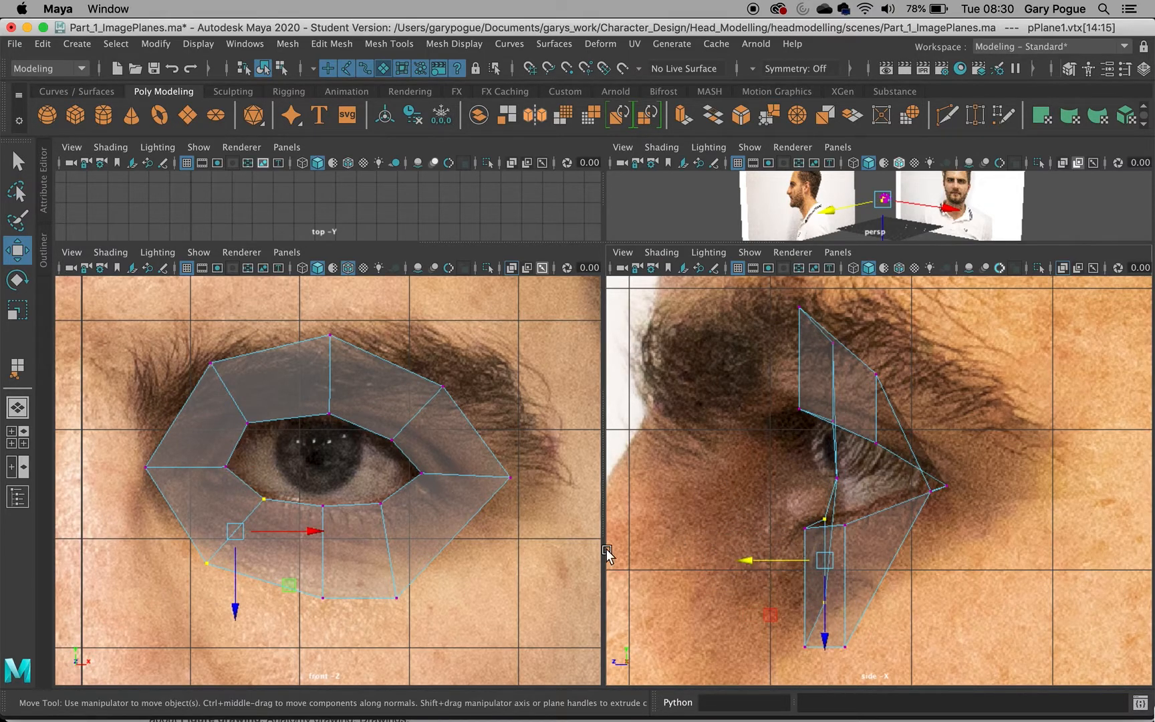
pyautogui.scroll(4, 361, 505)
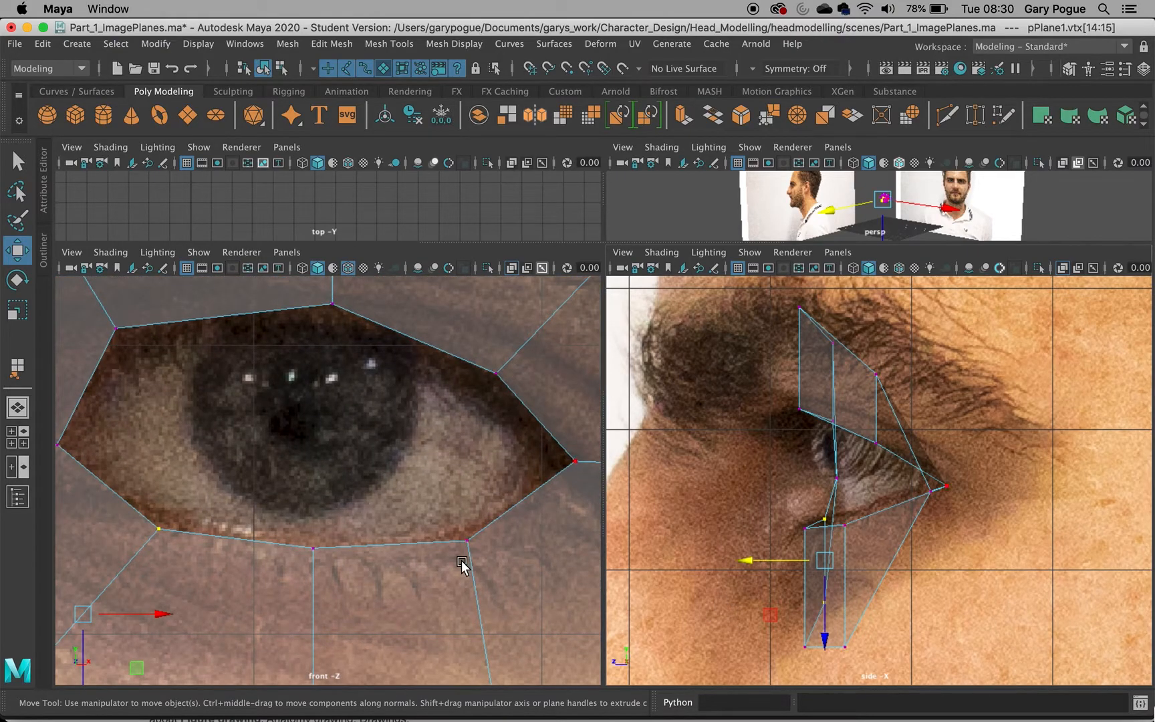
pyautogui.moveTo(502, 576); pyautogui.dragTo(448, 518)
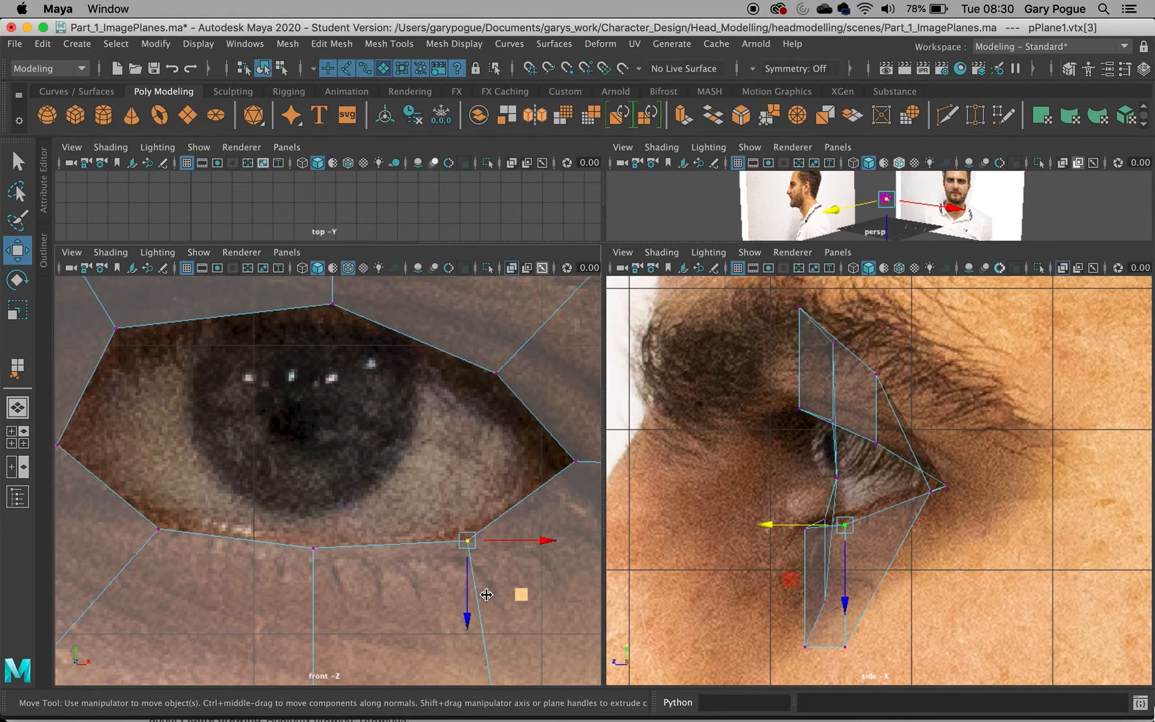
pyautogui.moveTo(466, 618); pyautogui.dragTo(465, 609)
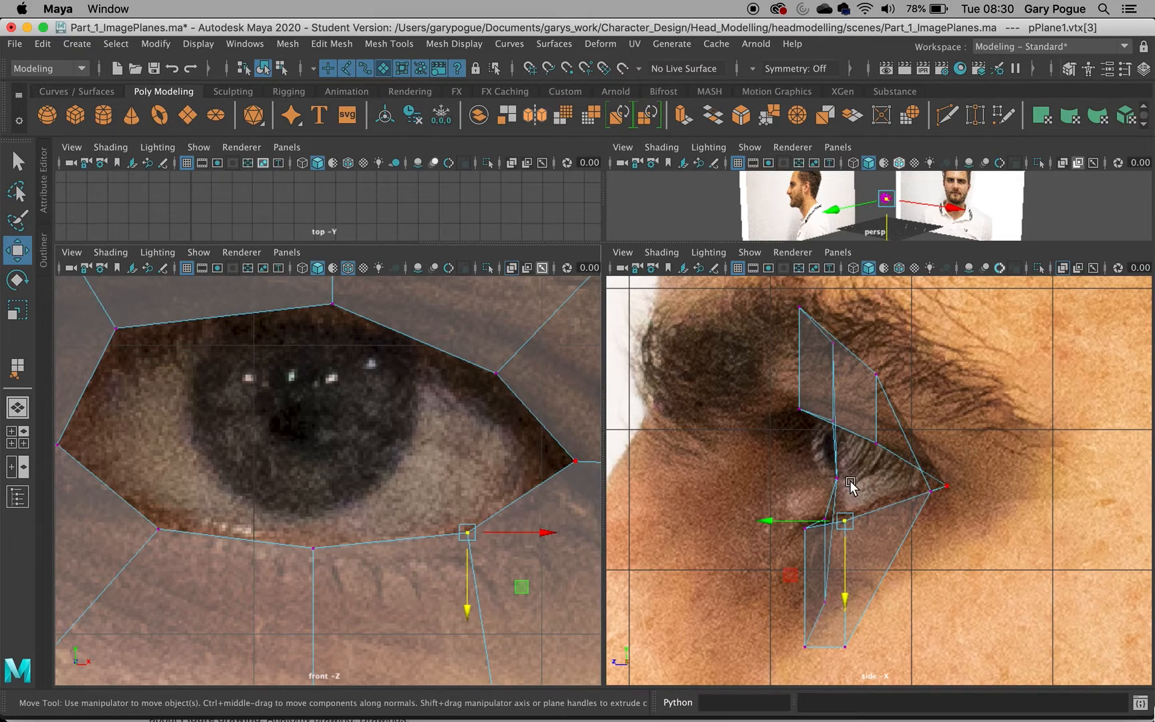
# Raise the outer ring's lower outer vertex slightly and adjust its sideways position in the front view
pyautogui.click(845, 650)
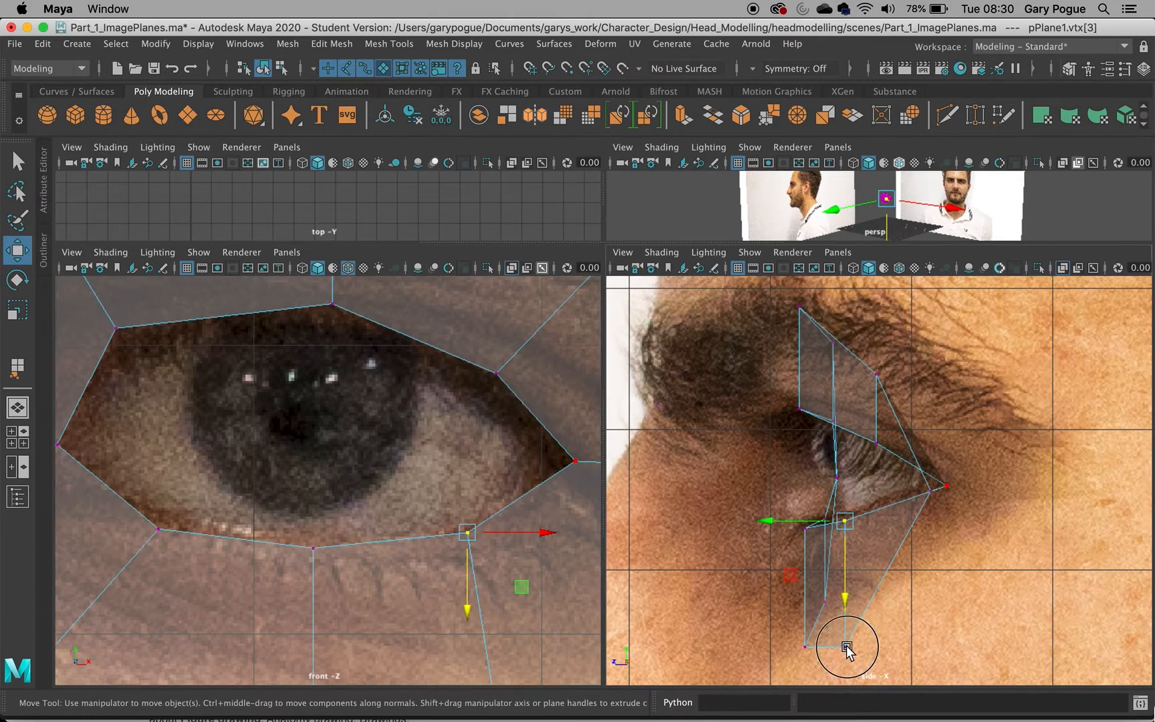
pyautogui.click(842, 648)
pyautogui.keyDown('alt'); pyautogui.moveTo(446, 540); pyautogui.dragTo(403, 418, button='middle'); pyautogui.keyUp('alt')
pyautogui.scroll(-6, 404, 418)
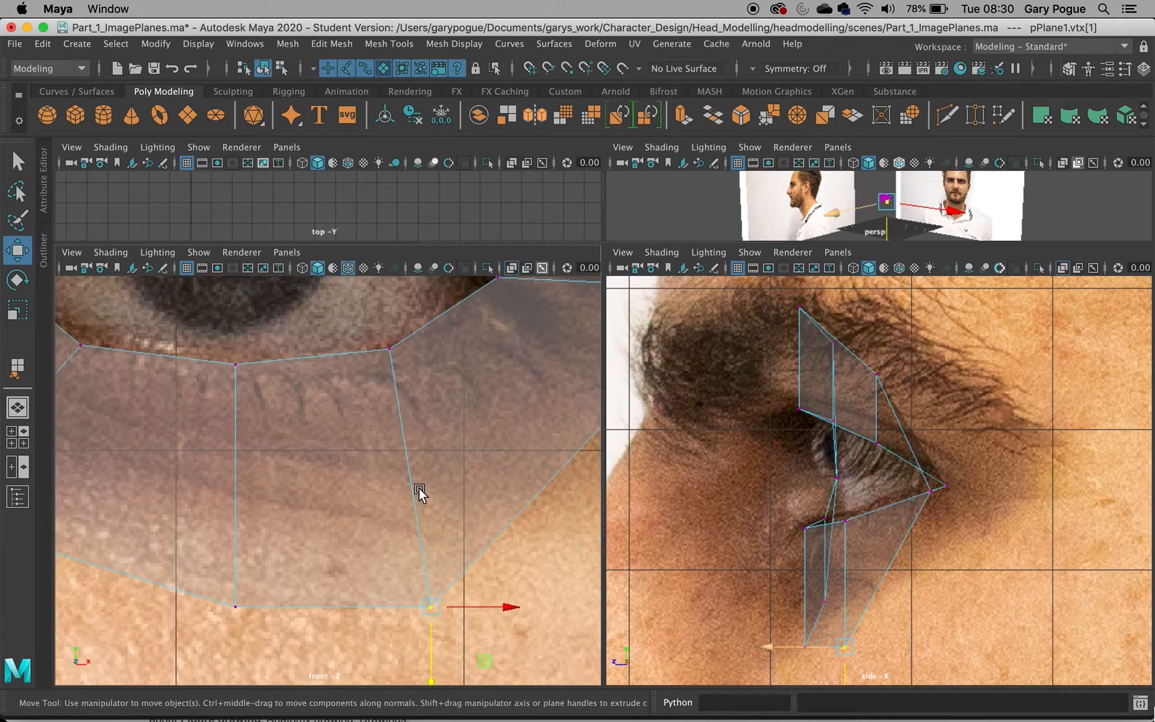
pyautogui.moveTo(352, 572); pyautogui.dragTo(356, 573)
pyautogui.moveTo(391, 501); pyautogui.dragTo(394, 505)
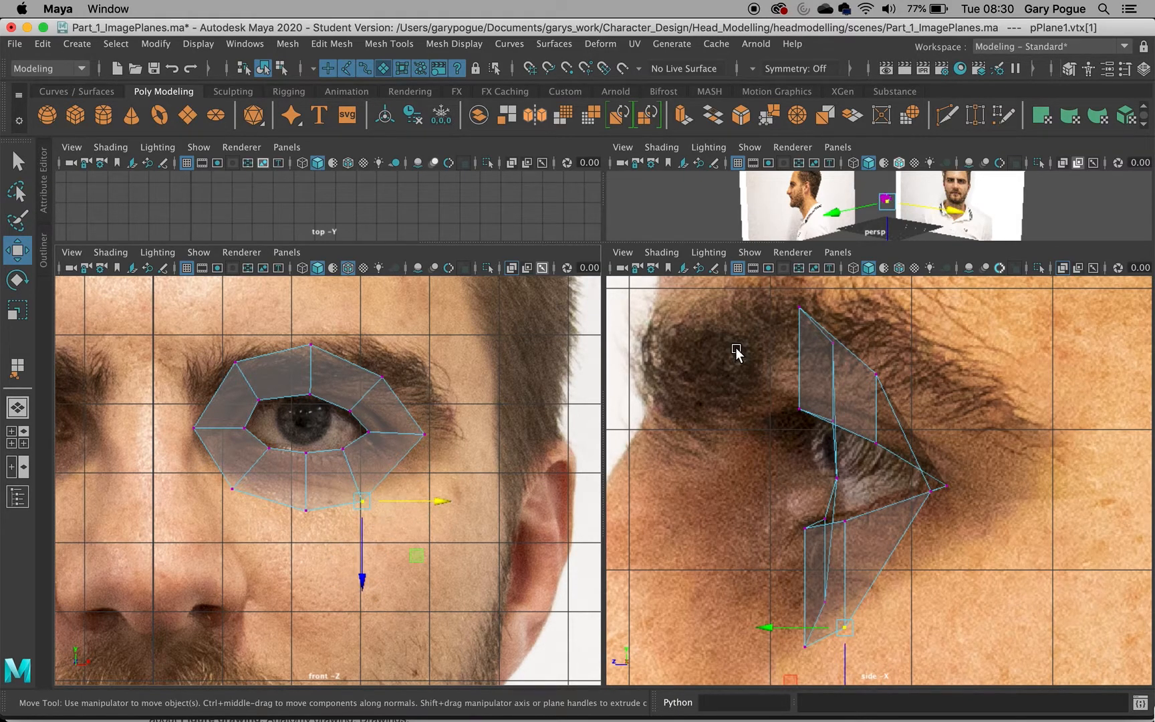
# Examine the eye ring's three-dimensional shape from several angles in the perspective view
pyautogui.press('space')
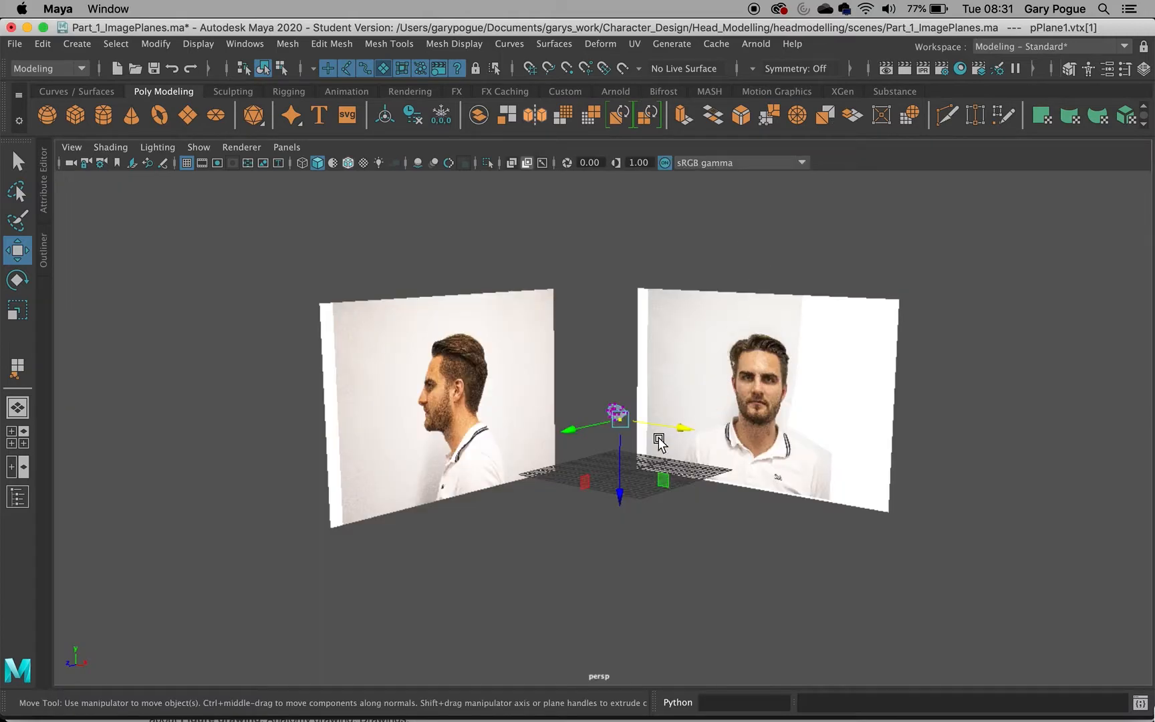
pyautogui.press('f')
pyautogui.scroll(-10, 611, 492)
pyautogui.moveTo(577, 328); pyautogui.dragTo(653, 241, button='right')
pyautogui.scroll(-4, 642, 443)
pyautogui.keyDown('alt'); pyautogui.moveTo(654, 447); pyautogui.dragTo(572, 453); pyautogui.keyUp('alt')
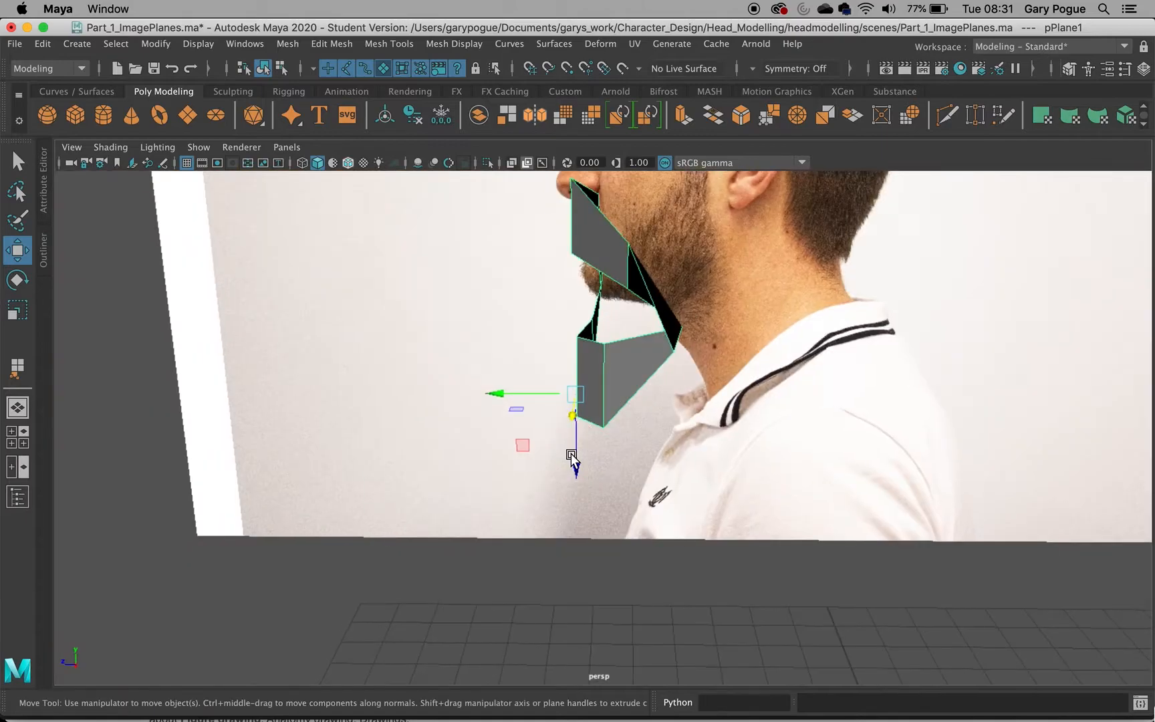
pyautogui.keyDown('alt'); pyautogui.moveTo(601, 336); pyautogui.dragTo(640, 337); pyautogui.keyUp('alt')
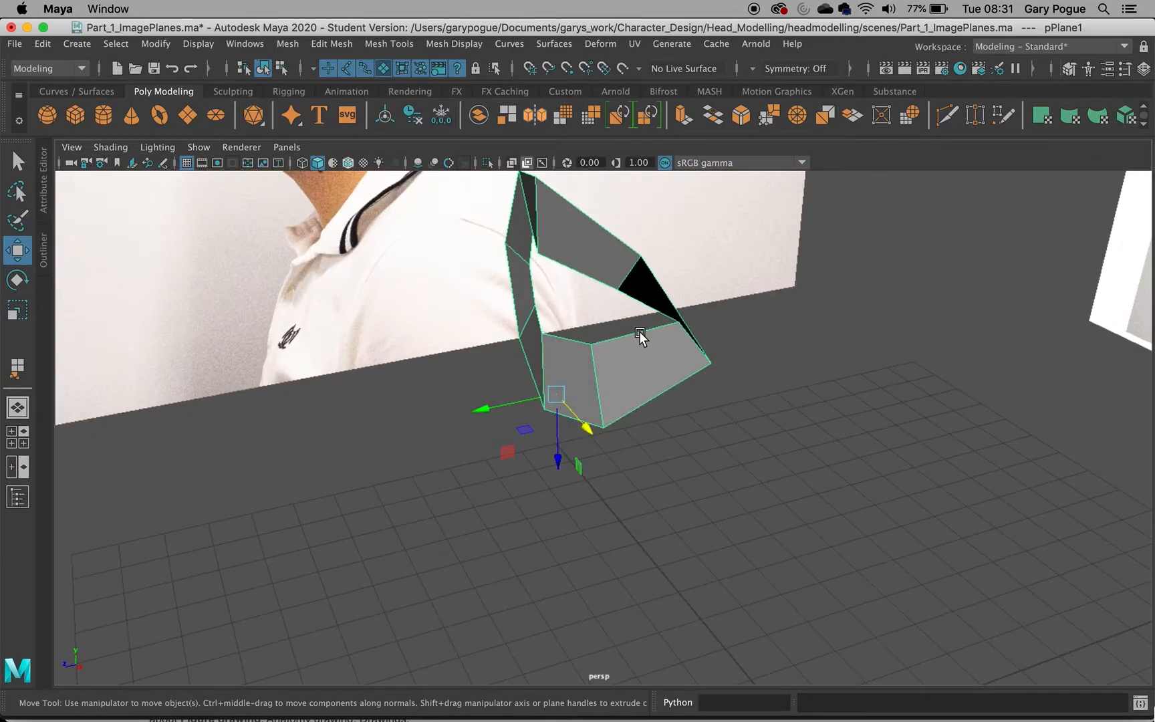
pyautogui.keyDown('alt'); pyautogui.moveTo(522, 257); pyautogui.dragTo(487, 352); pyautogui.keyUp('alt')
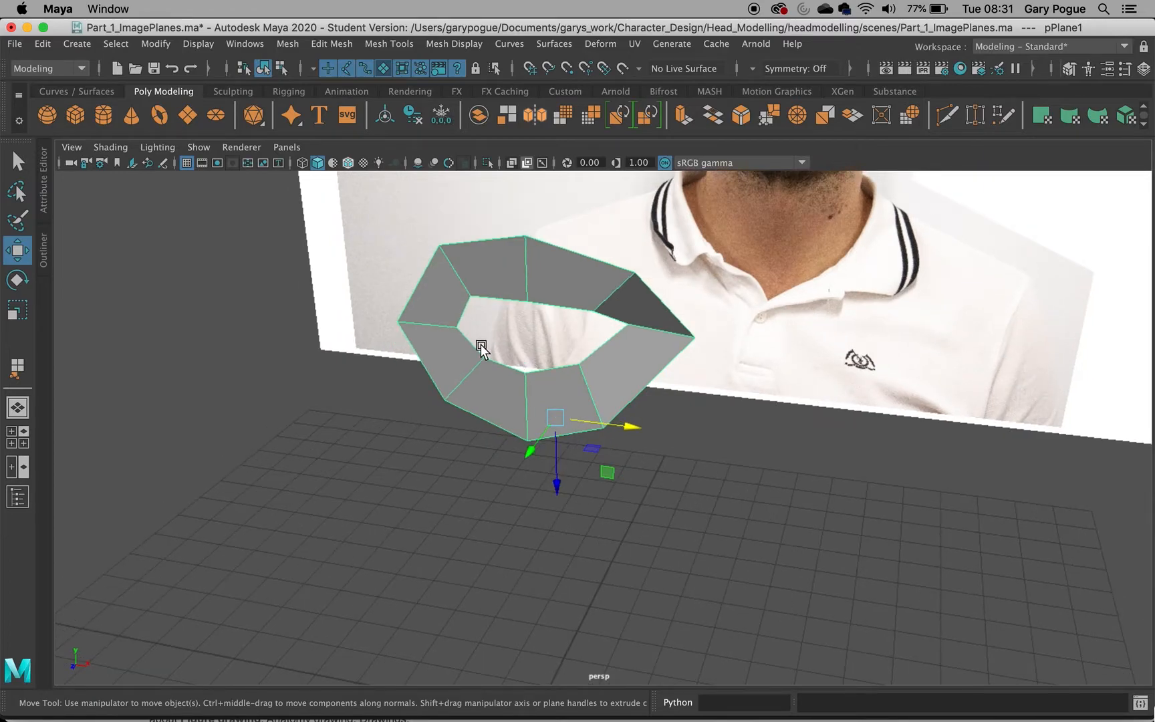
# Move the outer ring's nose-side corner vertex forward in depth, ahead of the inner ring's corner
pyautogui.moveTo(434, 327); pyautogui.dragTo(425, 279, button='right')
pyautogui.moveTo(415, 329); pyautogui.dragTo(372, 315, button='right')
pyautogui.moveTo(370, 298); pyautogui.dragTo(412, 334)
pyautogui.press('space')
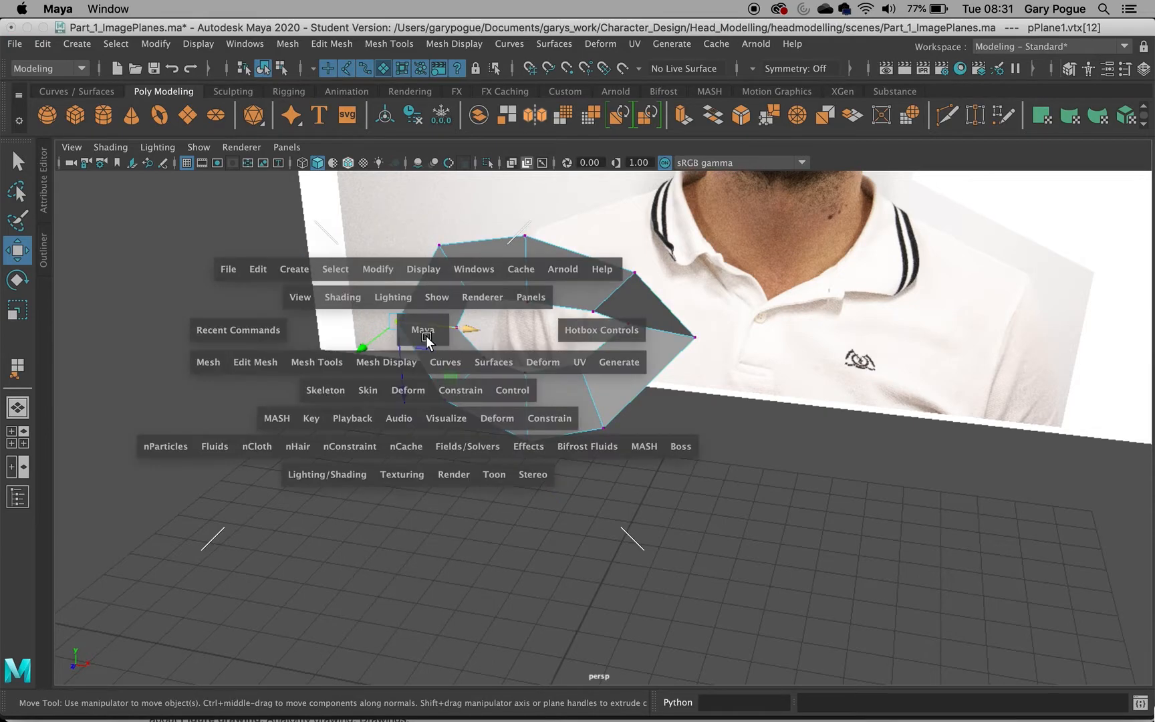
pyautogui.press('space')
pyautogui.moveTo(457, 433); pyautogui.dragTo(399, 421)
pyautogui.press('space')
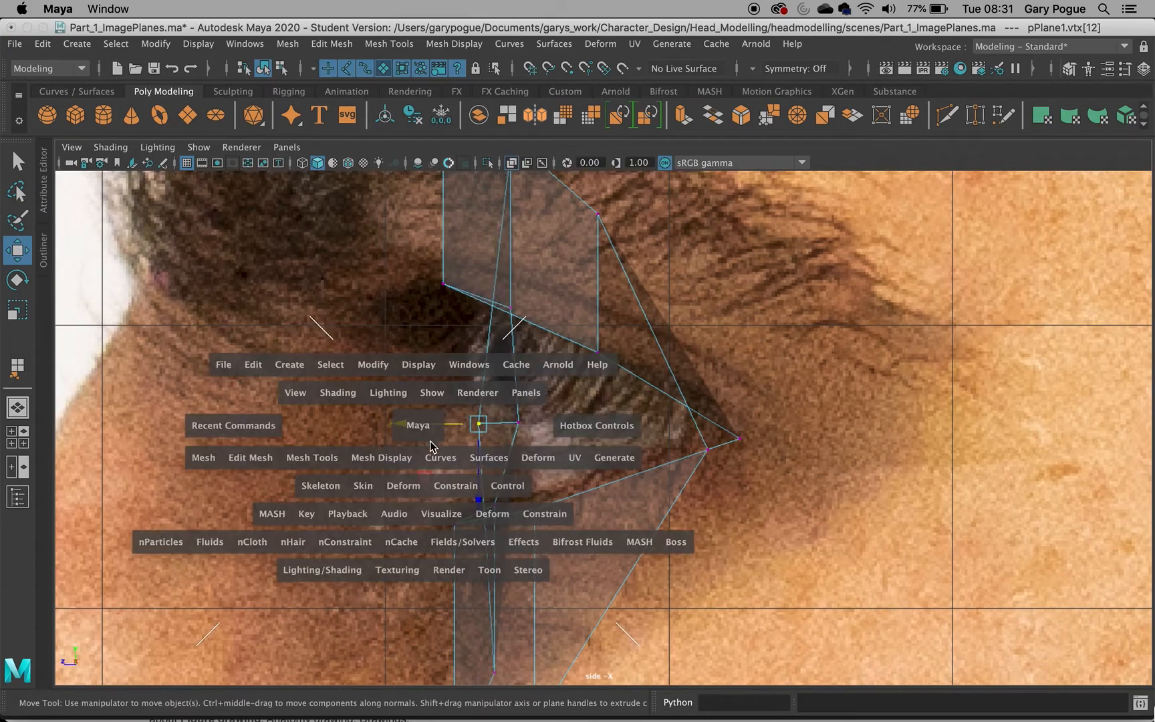
# Examine the eye ring's depth curve from above in the top view
pyautogui.press('space')
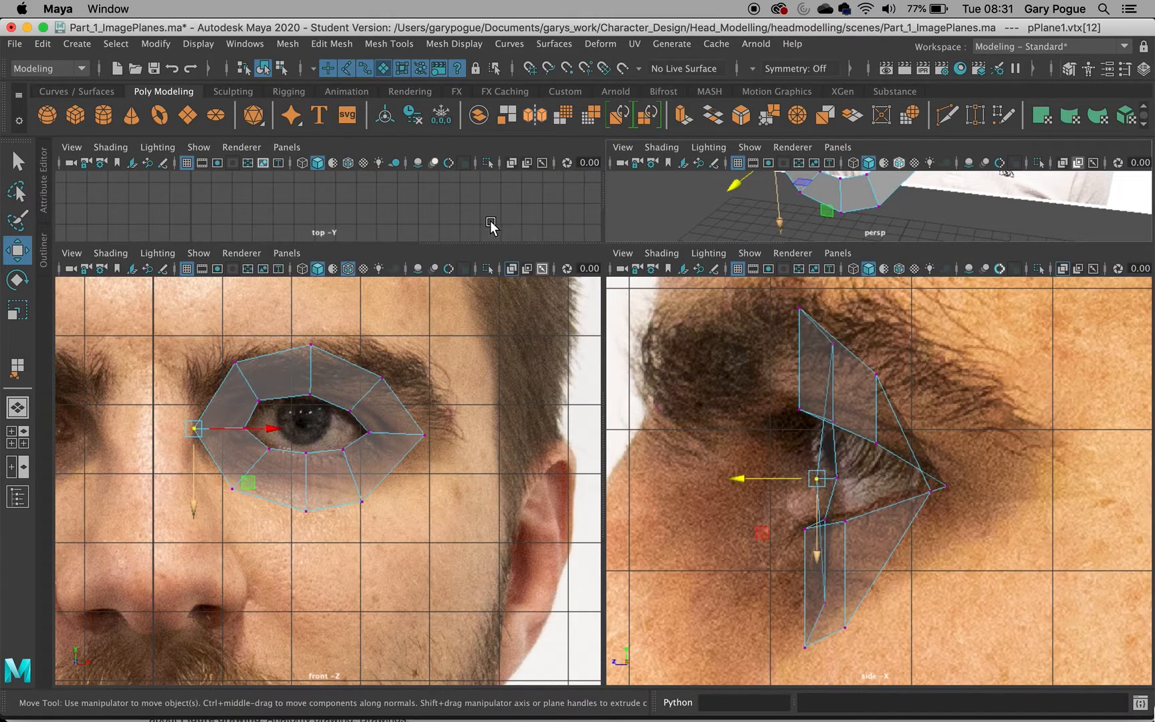
pyautogui.press('space')
pyautogui.press('space')
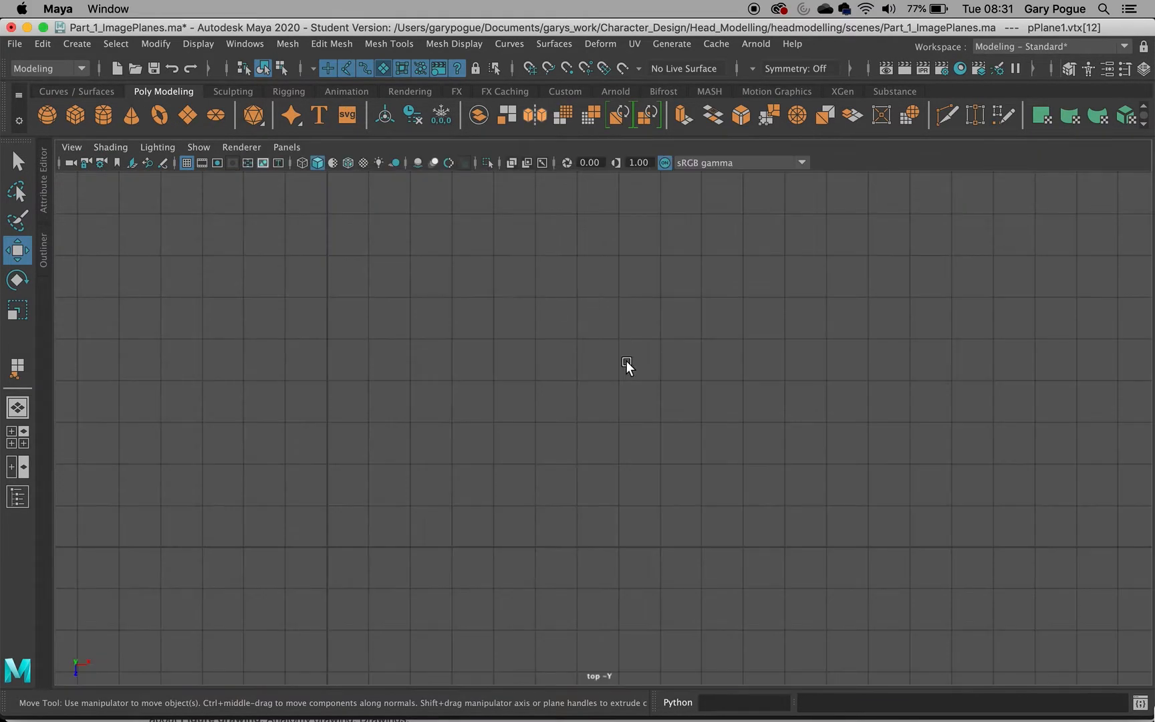
pyautogui.scroll(-5, 574, 402)
pyautogui.press('f')
pyautogui.keyDown('alt'); pyautogui.moveTo(704, 425); pyautogui.dragTo(110, 400, button='middle'); pyautogui.keyUp('alt')
pyautogui.scroll(-10, 539, 401)
pyautogui.keyDown('alt'); pyautogui.moveTo(604, 409); pyautogui.dragTo(505, 379, button='middle'); pyautogui.keyUp('alt')
pyautogui.scroll(1, 516, 379)
pyautogui.scroll(3, 499, 404)
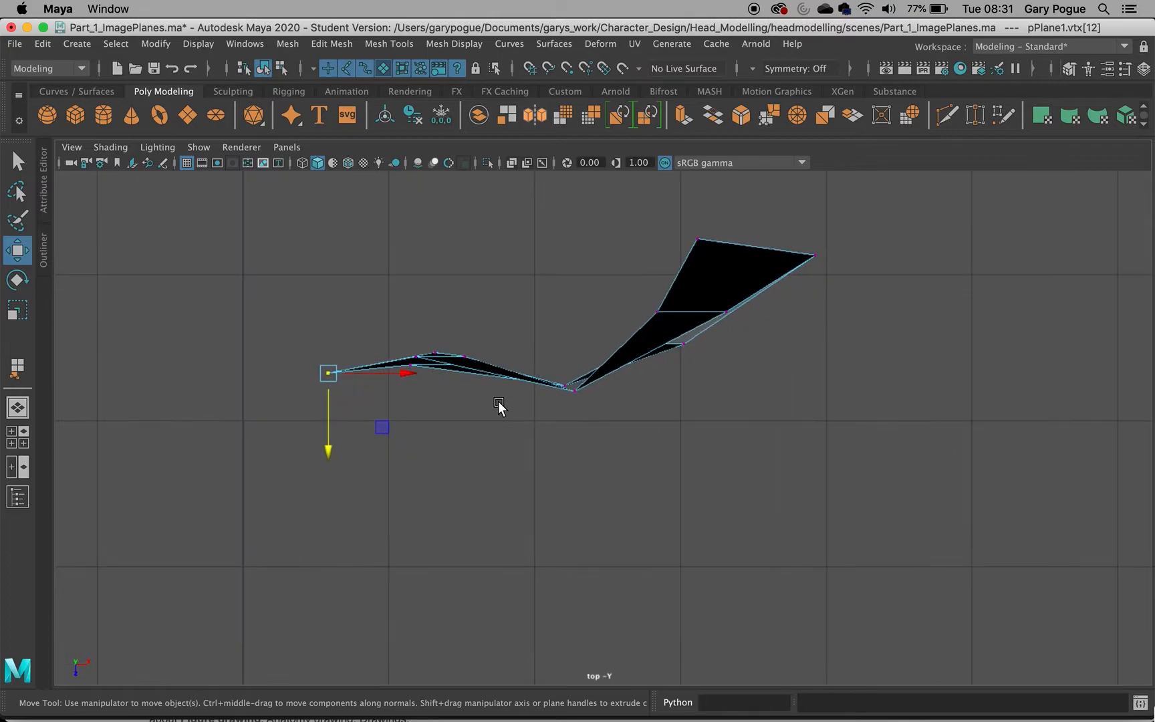
pyautogui.press('space')
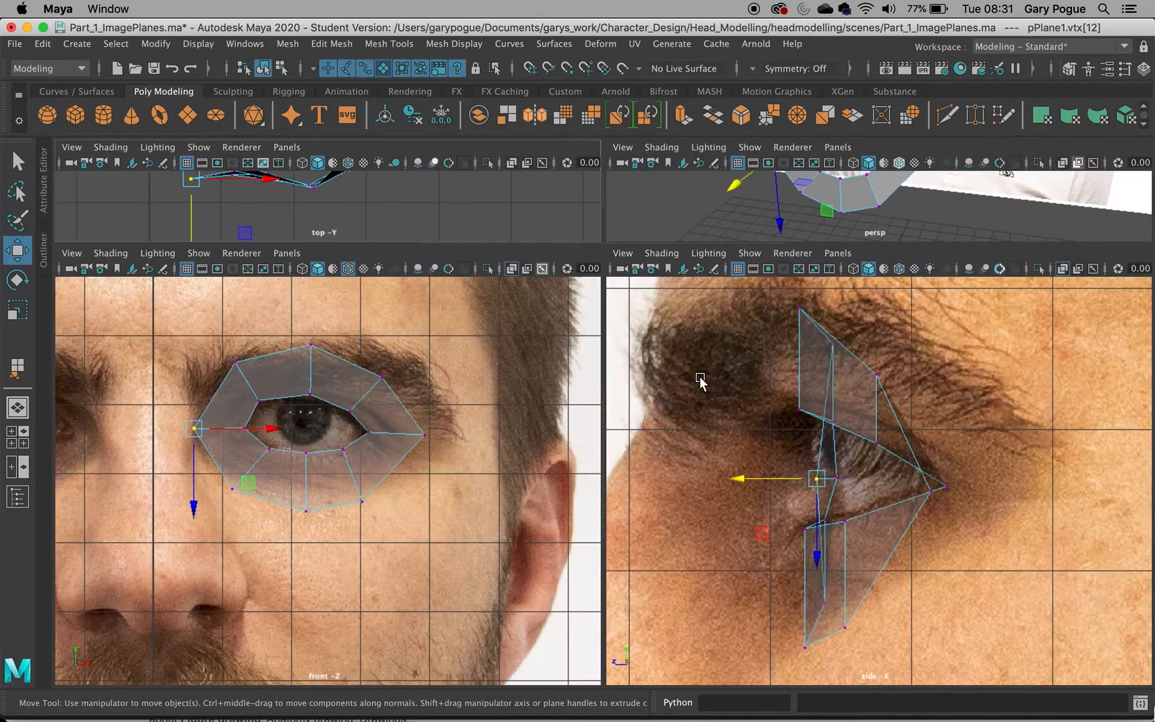
# Move the outer ring's outer corner vertex back in depth, behind the inner ring's outer corner
pyautogui.press('space')
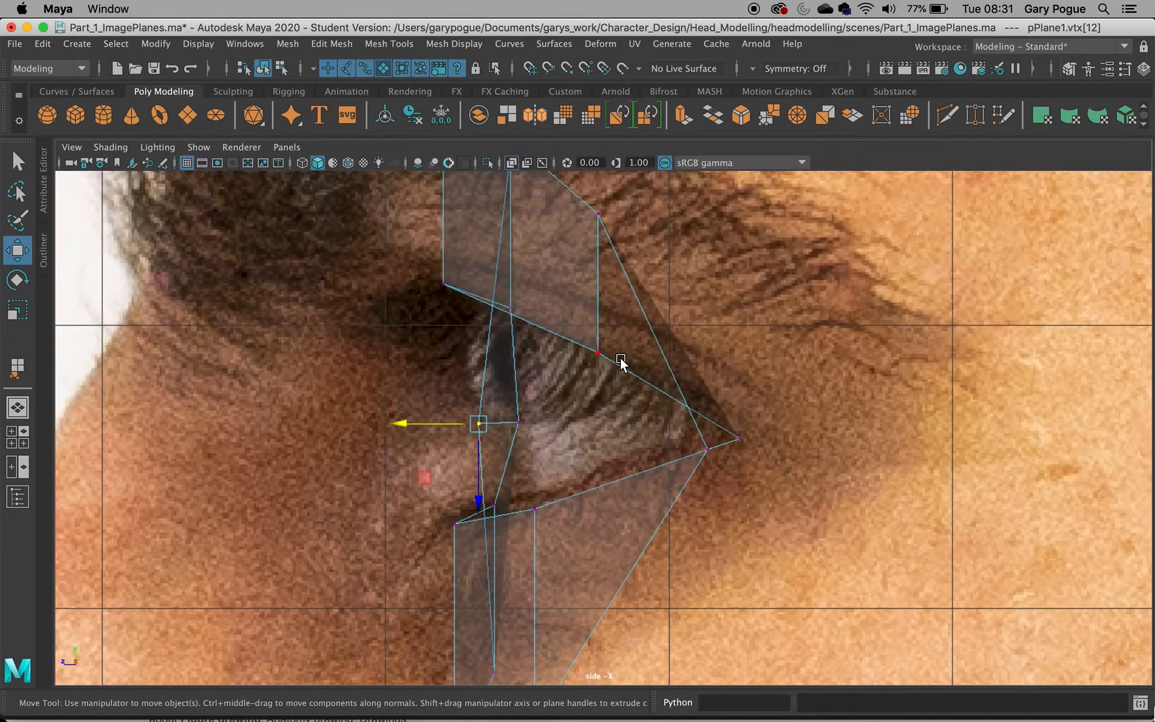
pyautogui.click(709, 449)
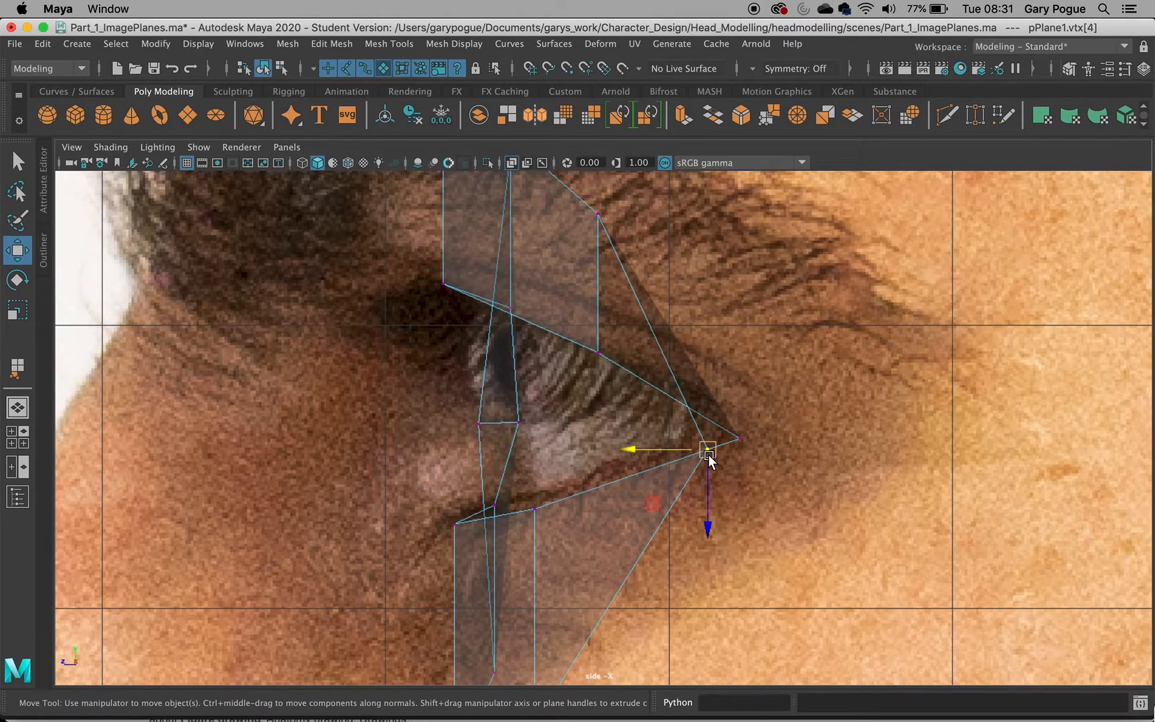
pyautogui.moveTo(689, 449); pyautogui.dragTo(797, 470)
pyautogui.scroll(-8, 706, 368)
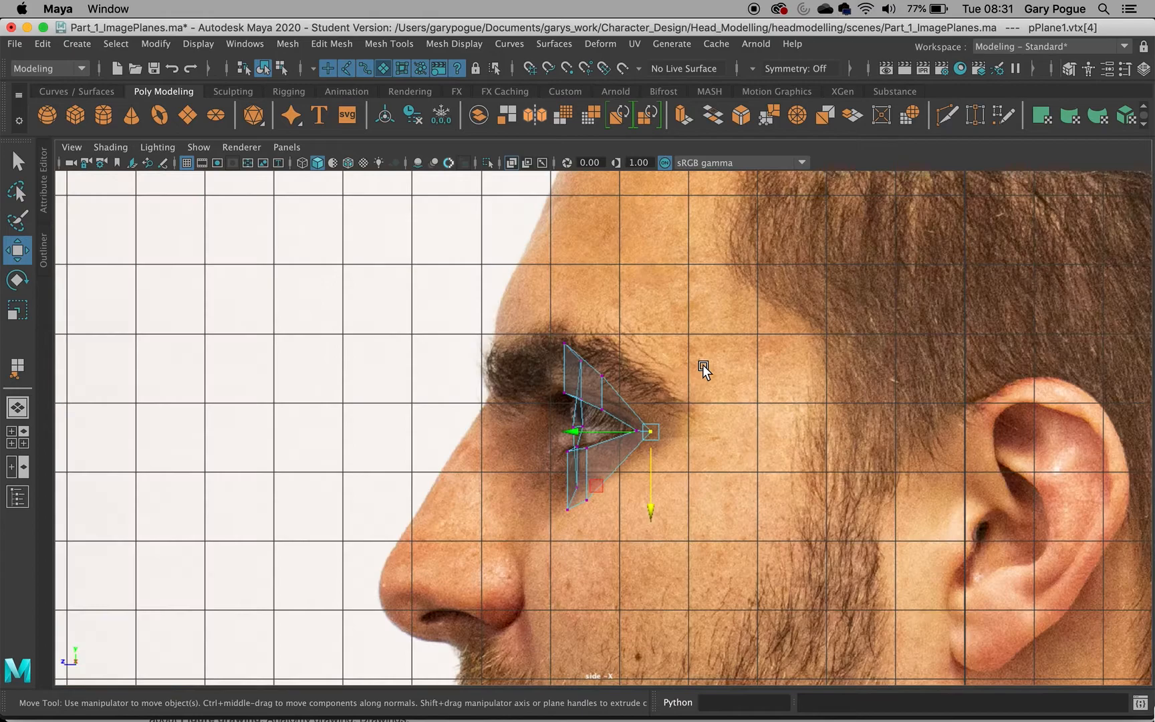
pyautogui.scroll(3, 704, 367)
pyautogui.scroll(2, 701, 365)
pyautogui.moveTo(572, 438); pyautogui.dragTo(545, 419)
pyautogui.press('F8')
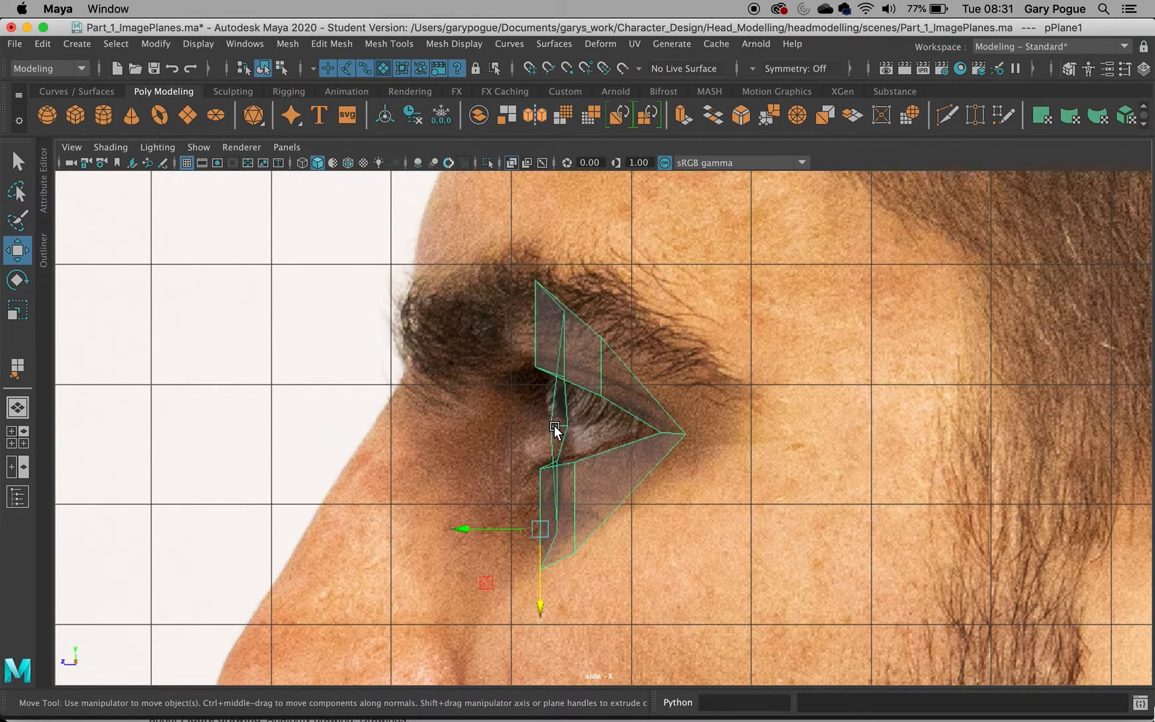
pyautogui.moveTo(560, 431); pyautogui.dragTo(461, 262, button='right')
pyautogui.click(548, 434)
pyautogui.press('z')
pyautogui.press('z')
pyautogui.press('z')
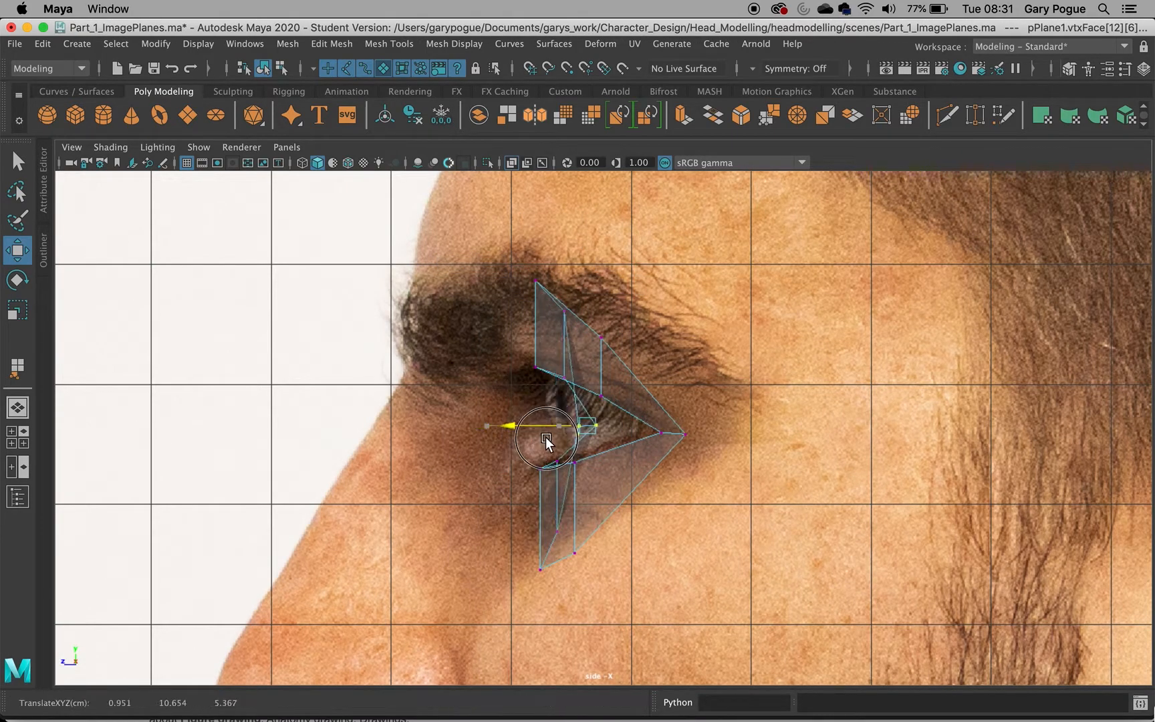
# Move the outer ring's nose-side corner vertex back in depth to about Z 5.49
pyautogui.press('F8')
pyautogui.press('f')
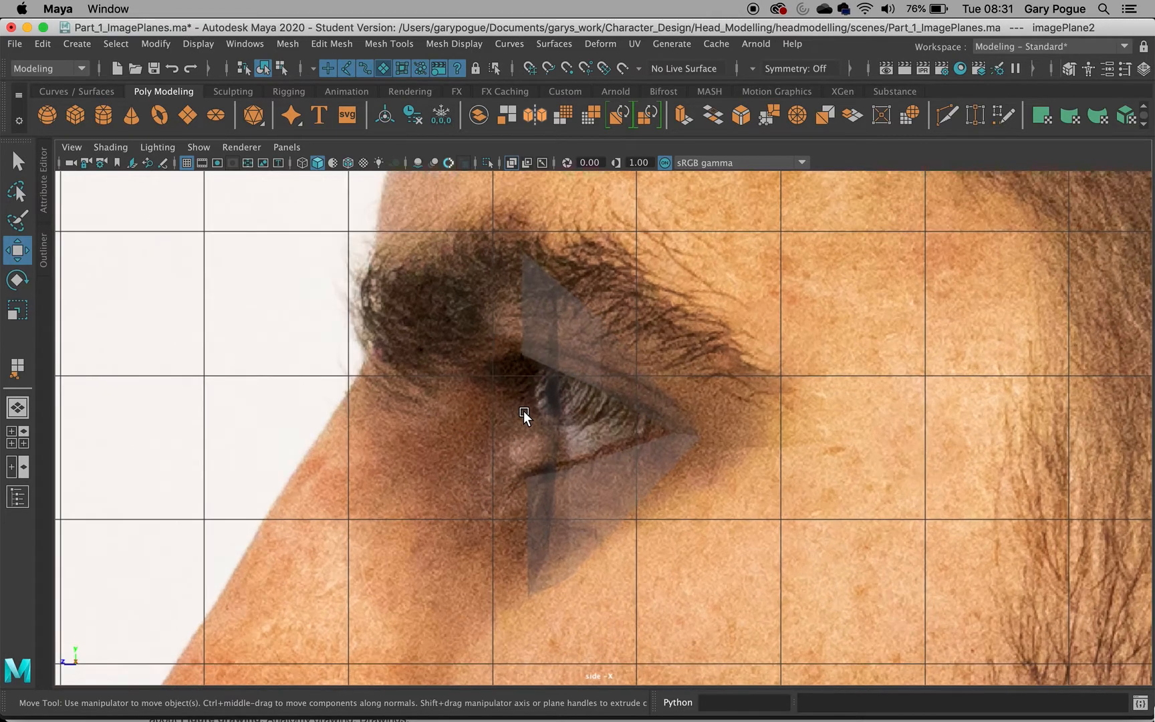
pyautogui.moveTo(530, 305); pyautogui.dragTo(459, 260, button='right')
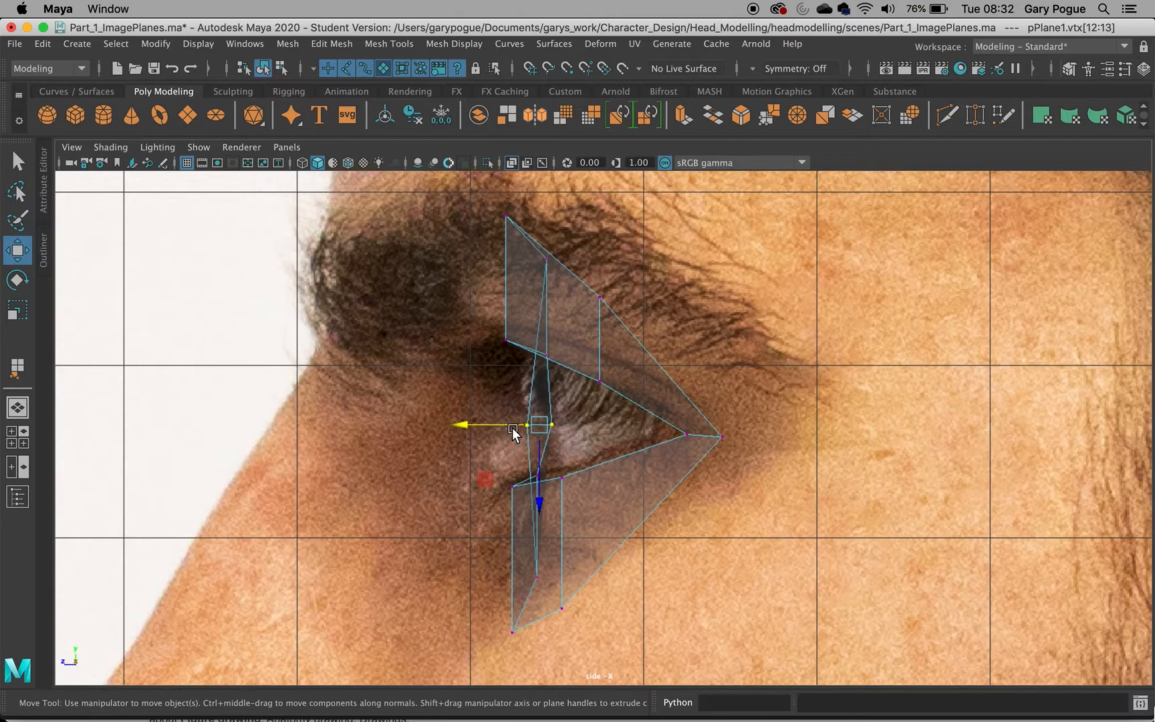
pyautogui.moveTo(522, 426)
pyautogui.mouseDown()
pyautogui.moveTo(538, 427)
pyautogui.moveTo(516, 432)
pyautogui.mouseUp()
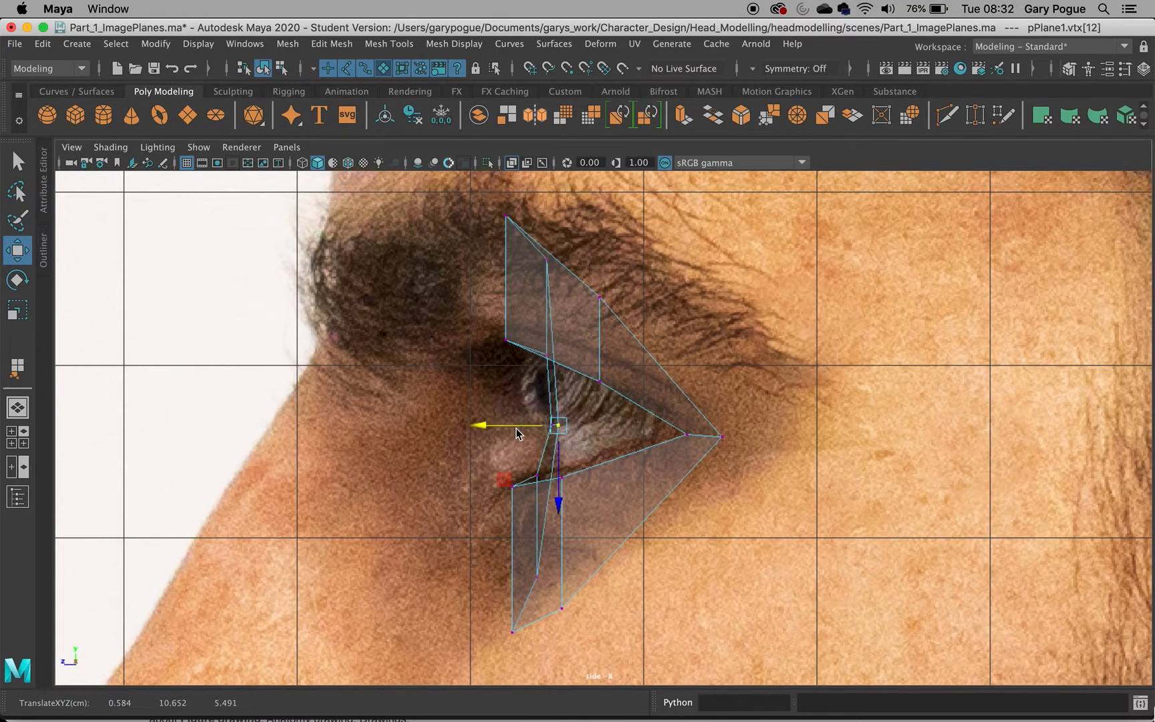
# Move the inner ring's lower nose-side vertex slightly forward in depth in the side view
pyautogui.press('space')
pyautogui.press('space')
pyautogui.moveTo(767, 280)
pyautogui.keyDown('alt'); pyautogui.mouseDown()
pyautogui.moveTo(668, 274)
pyautogui.moveTo(775, 289)
pyautogui.mouseUp(); pyautogui.keyUp('alt')
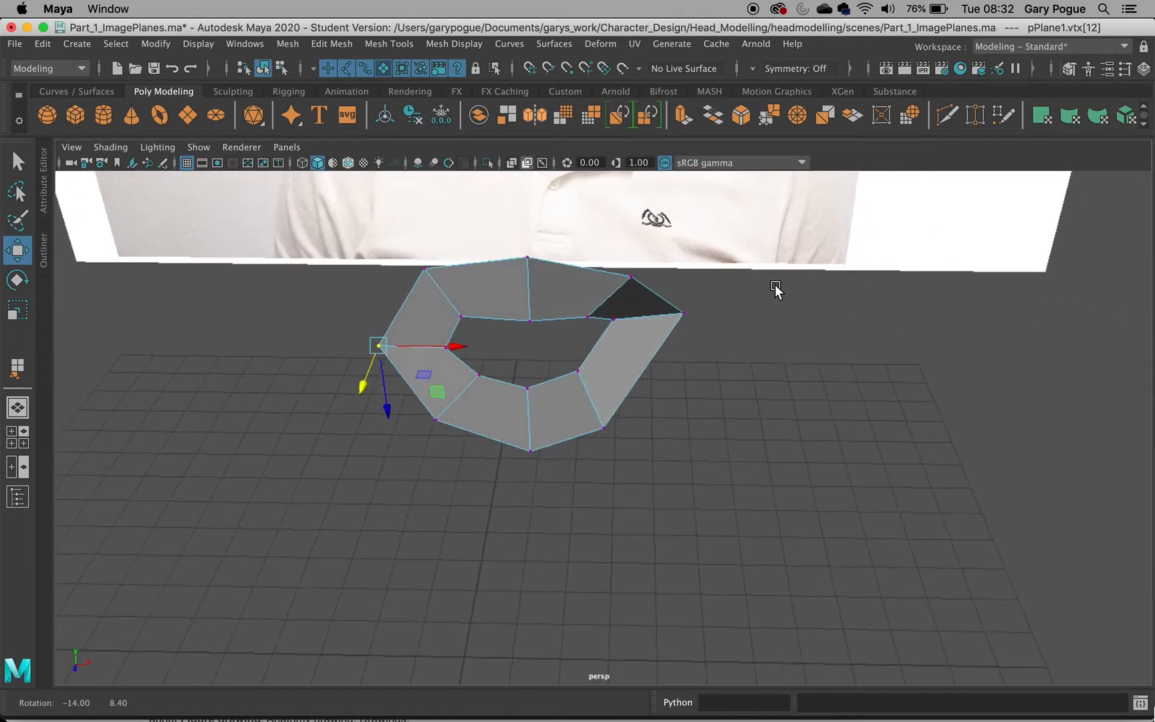
pyautogui.click(481, 379)
pyautogui.press('space')
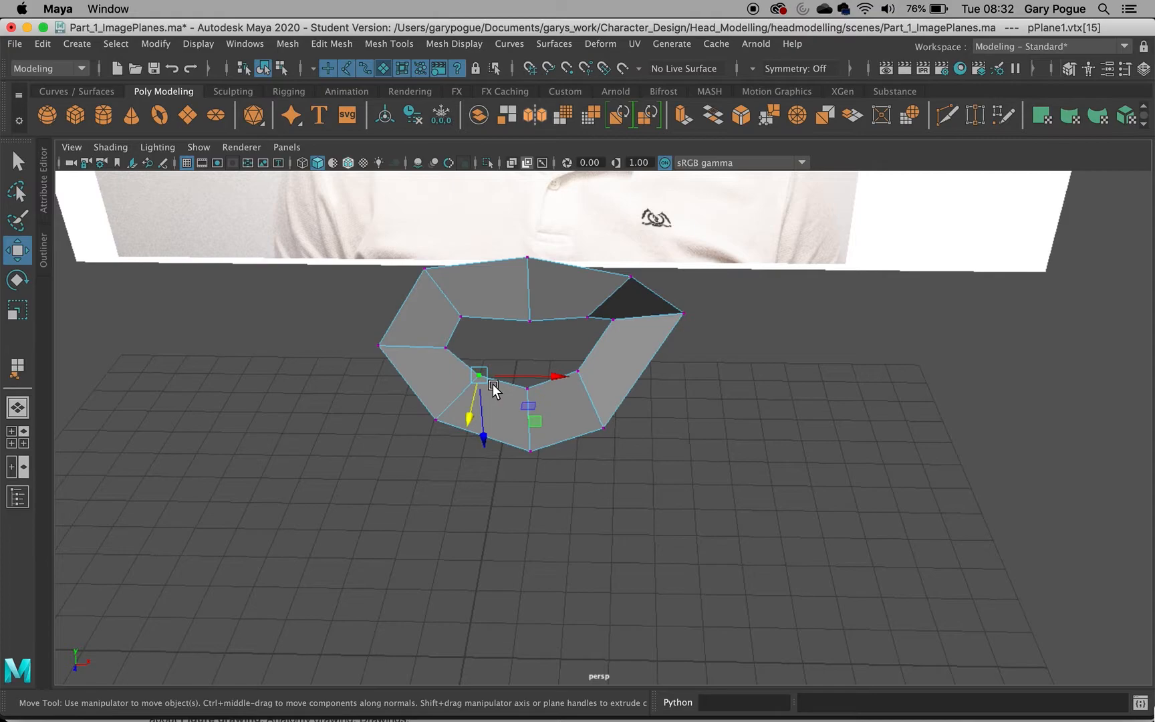
pyautogui.press('space')
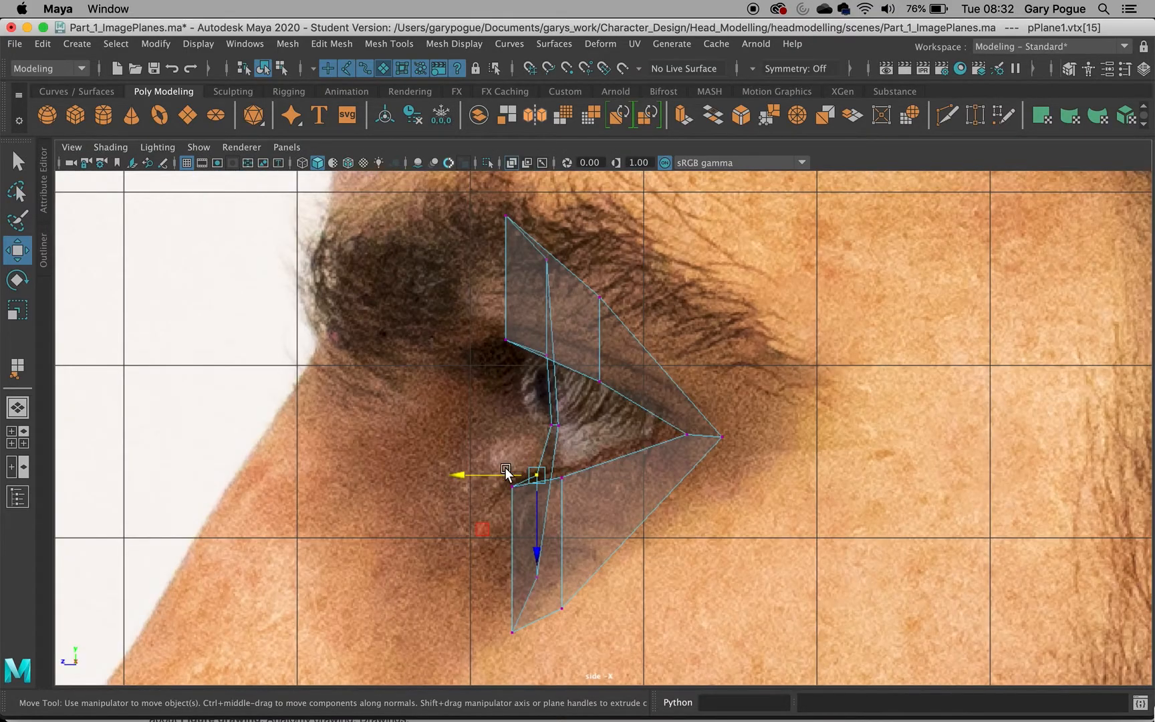
pyautogui.moveTo(503, 476); pyautogui.dragTo(497, 476)
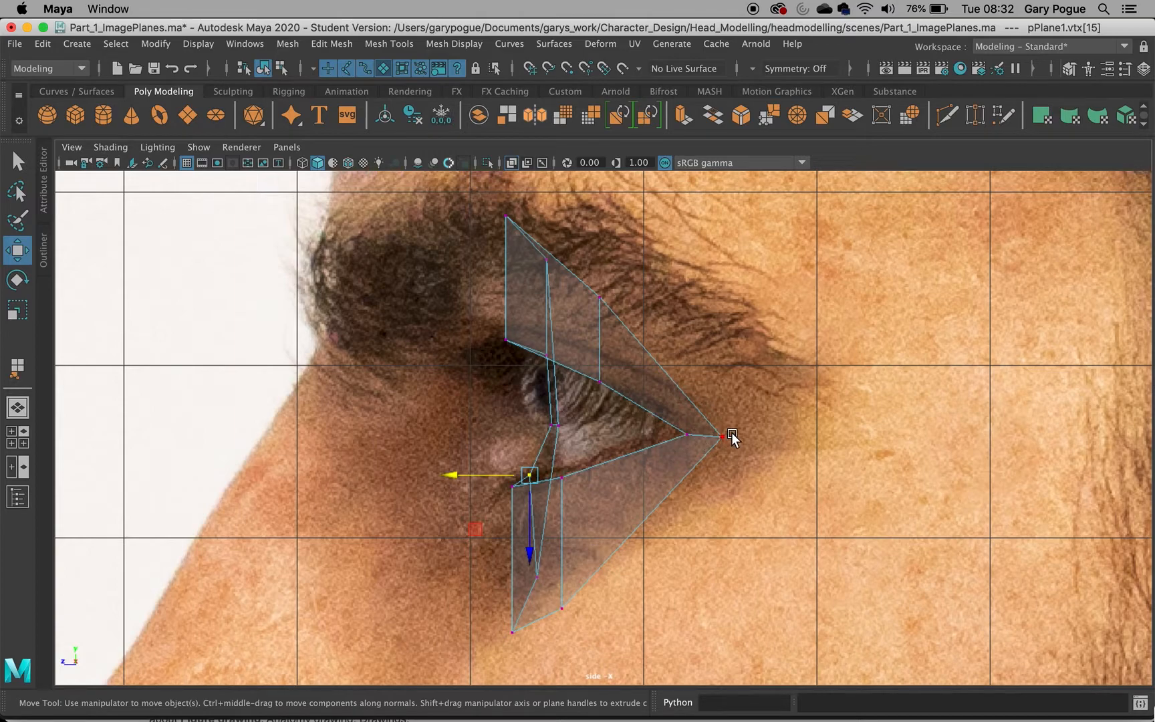
# Insert an edge loop around the eye between the inner and outer rings with Multi-Cut
pyautogui.click(944, 116)
pyautogui.press('space')
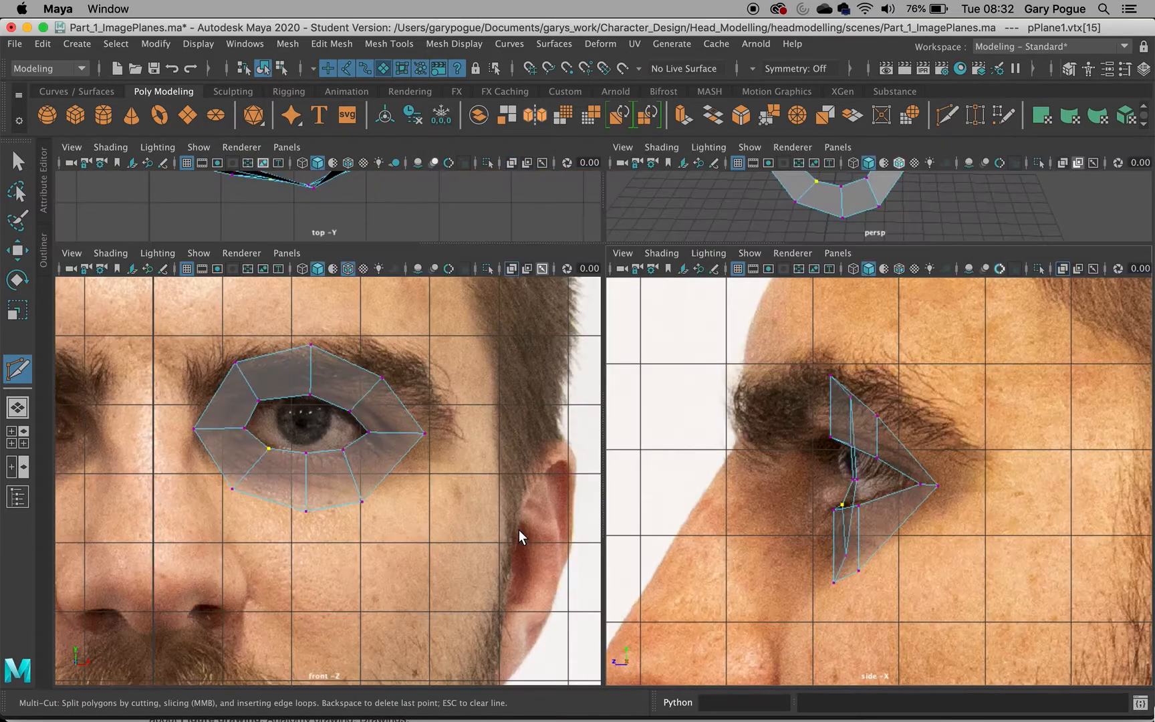
pyautogui.press('space')
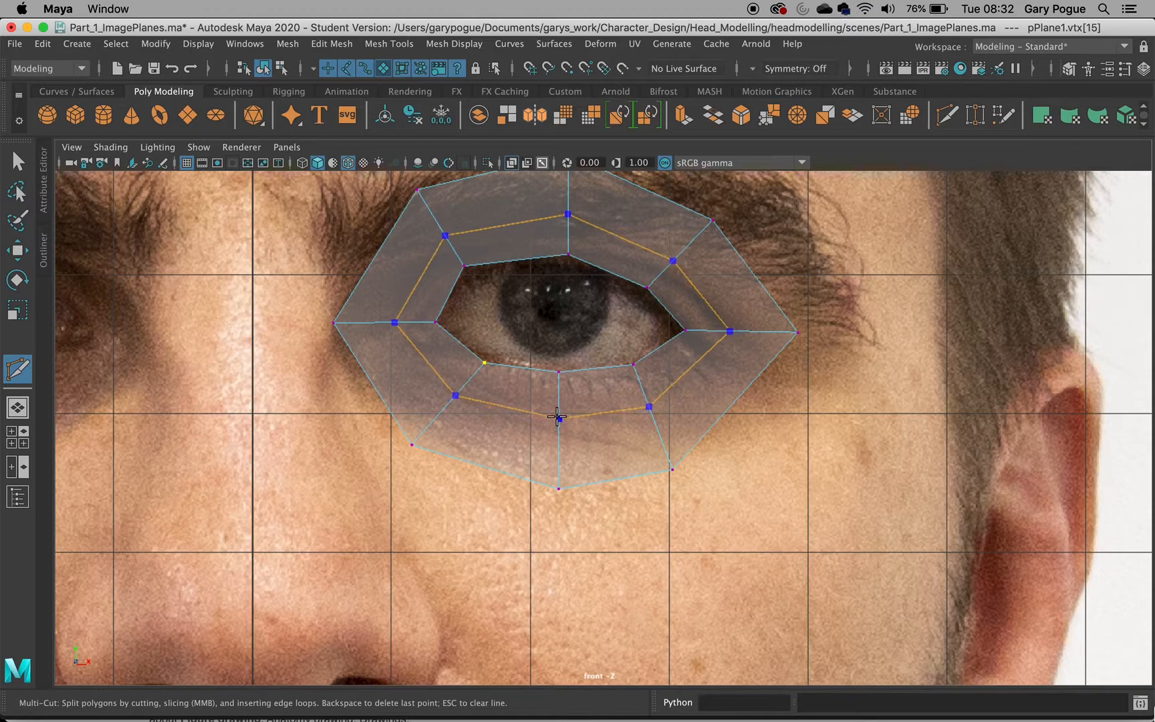
pyautogui.keyDown('ctrl'); pyautogui.click(557, 417); pyautogui.keyUp('ctrl')
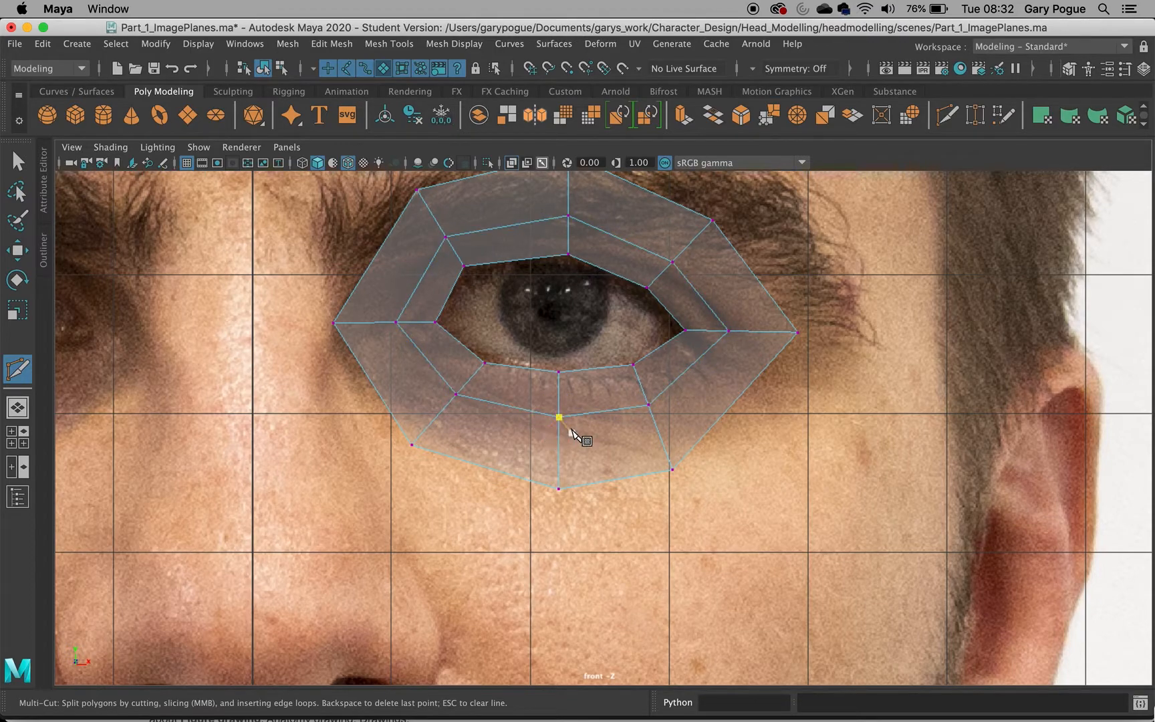
# Select the new edge loop around the eye and move it slightly back in depth in the side view
pyautogui.press('w')
pyautogui.moveTo(625, 263); pyautogui.dragTo(616, 239, button='right')
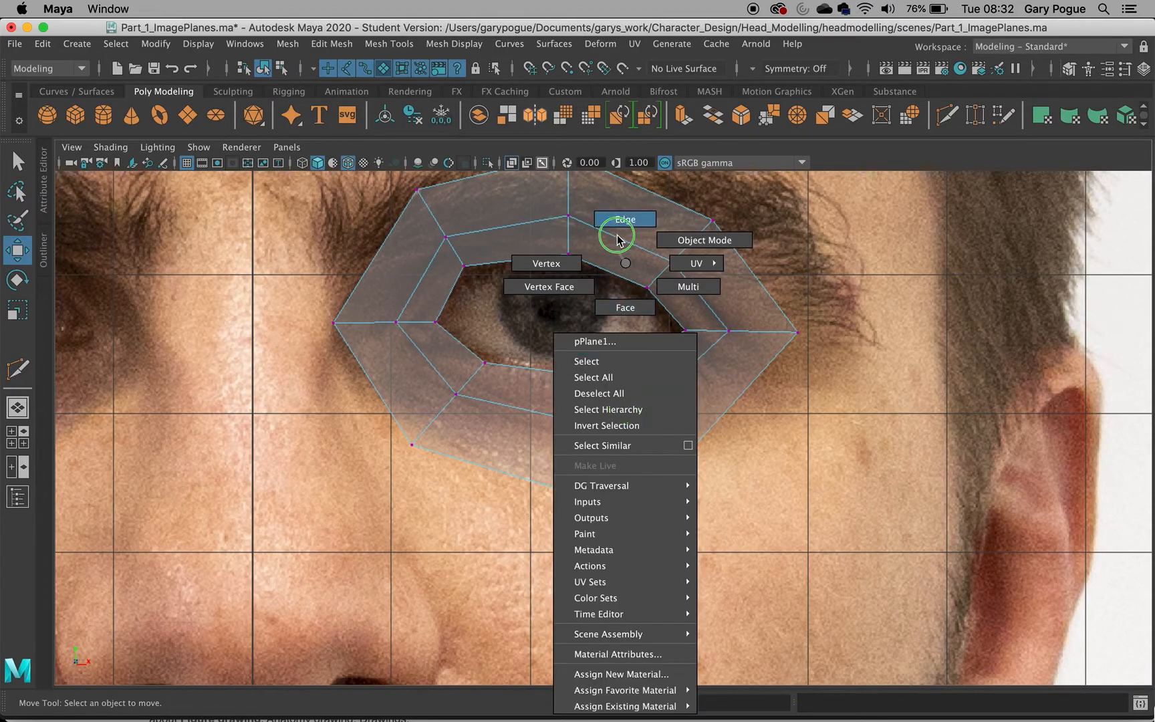
pyautogui.click(592, 415)
pyautogui.doubleClick(591, 414)
pyautogui.press('space')
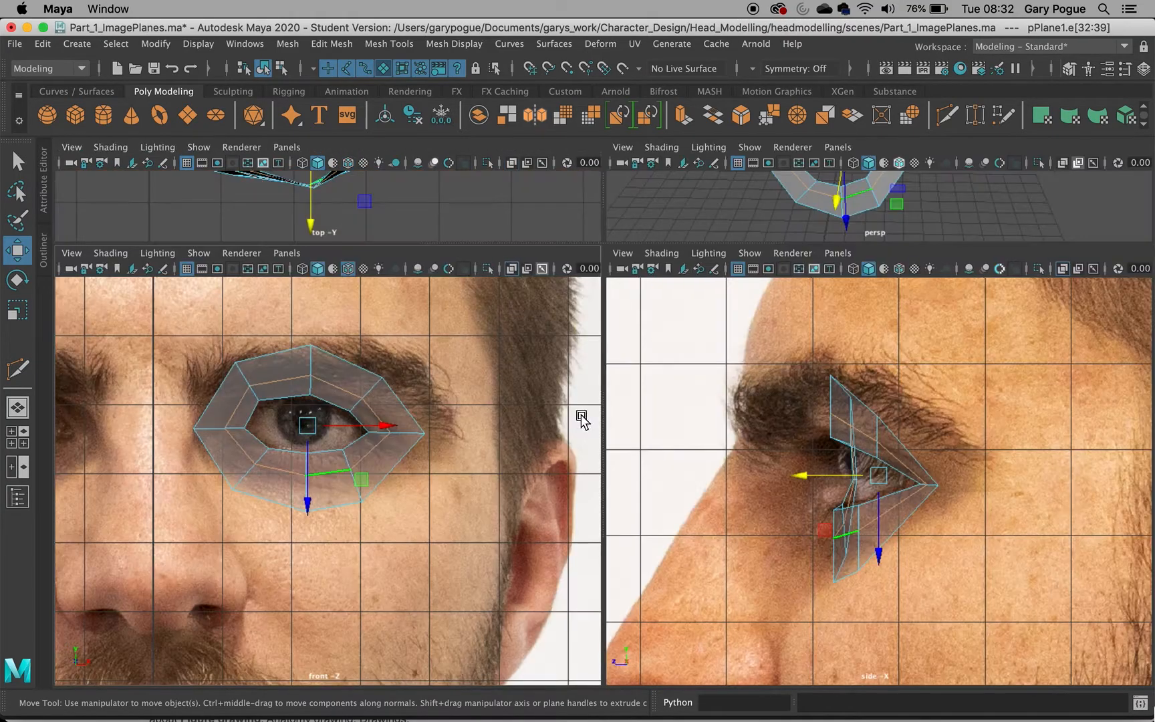
pyautogui.press('space')
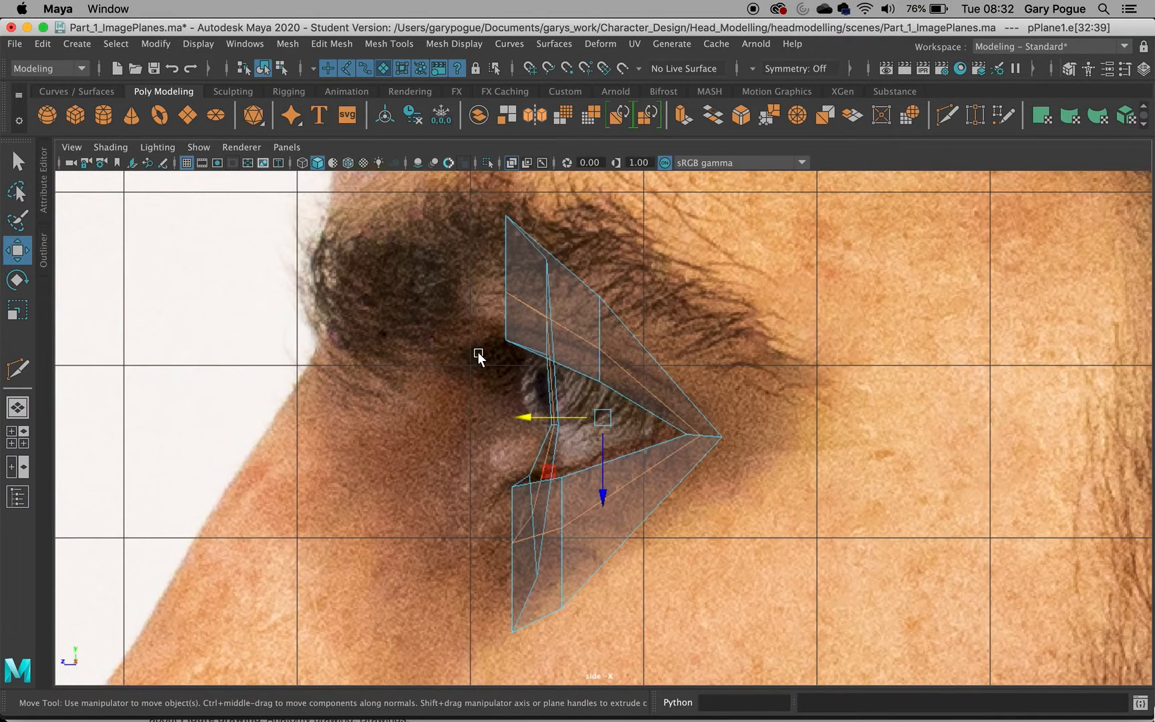
pyautogui.moveTo(525, 419); pyautogui.dragTo(539, 421)
# Move the middle loop's top and upper outer vertices down toward the upper eyelid in the front view
pyautogui.moveTo(547, 315); pyautogui.dragTo(472, 261, button='right')
pyautogui.scroll(3, 495, 349)
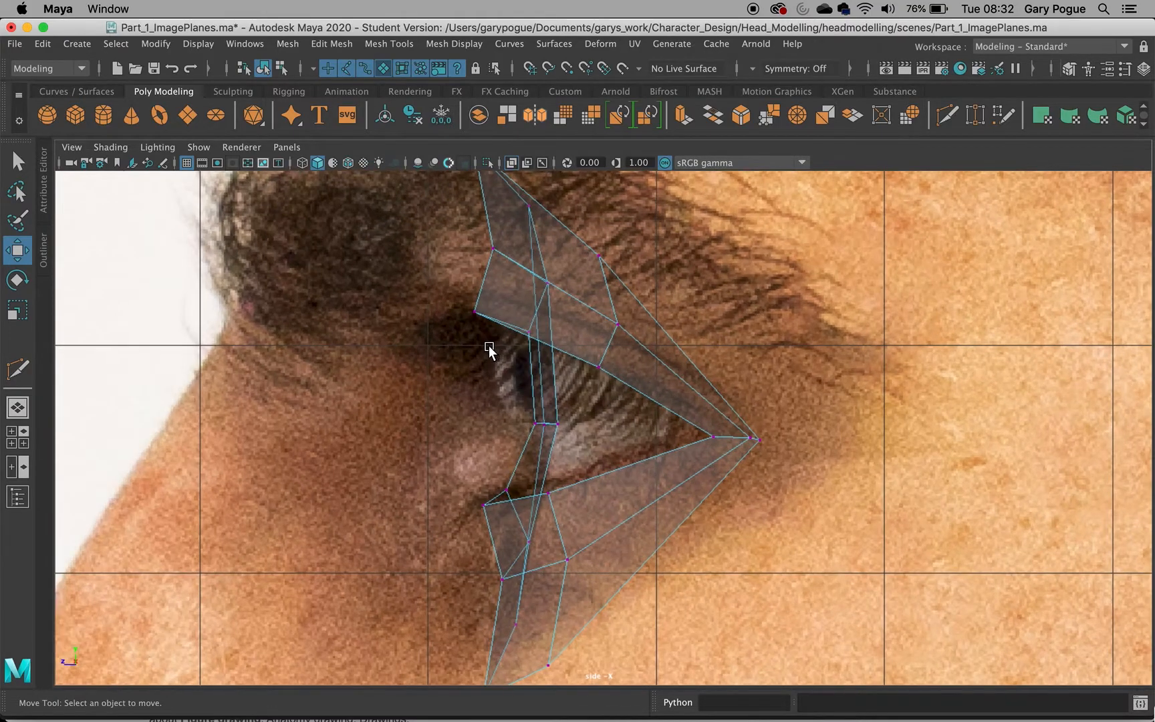
pyautogui.click(492, 252)
pyautogui.press('space')
pyautogui.press('space')
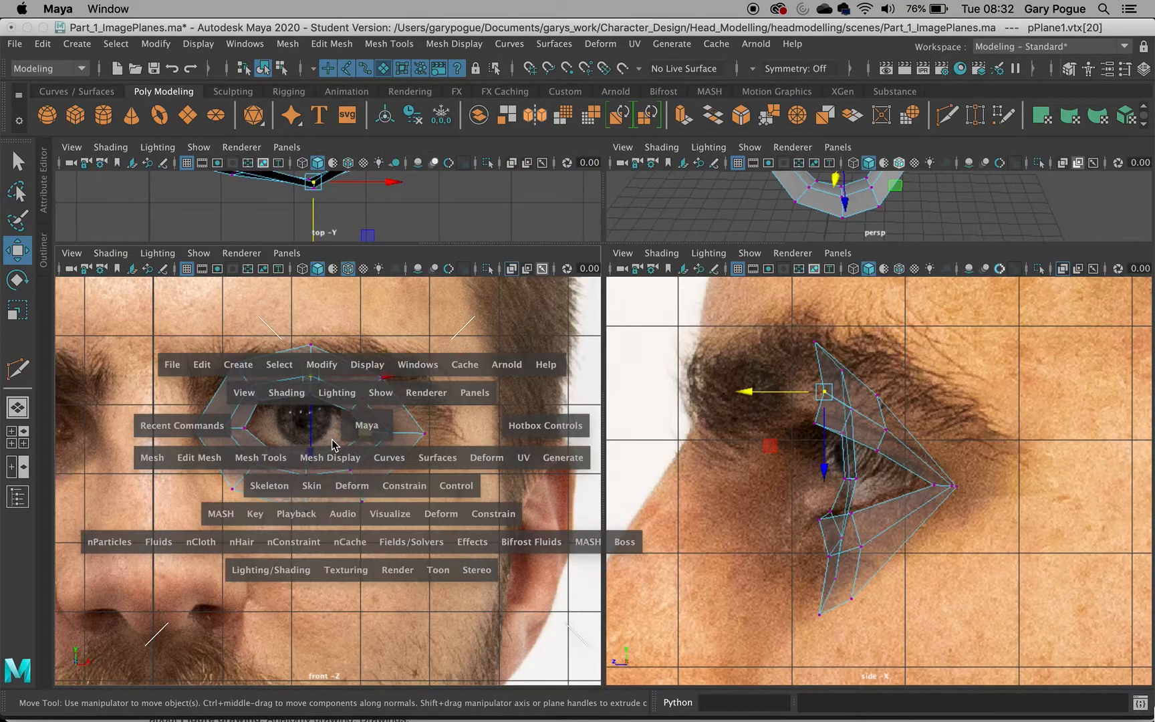
pyautogui.scroll(3, 338, 431)
pyautogui.keyDown('alt'); pyautogui.moveTo(440, 425); pyautogui.dragTo(393, 593, button='middle'); pyautogui.keyUp('alt')
pyautogui.scroll(2, 466, 374)
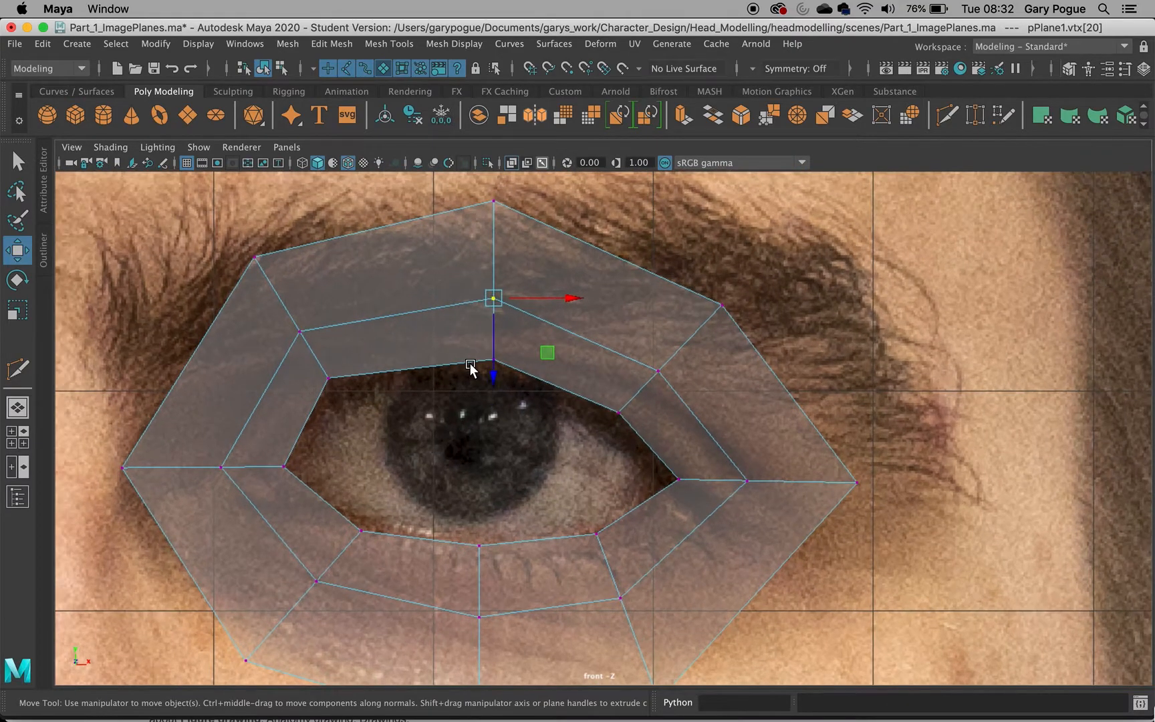
pyautogui.click(496, 247)
pyautogui.press('super+z')
pyautogui.moveTo(493, 362); pyautogui.dragTo(493, 387)
pyautogui.click(658, 371)
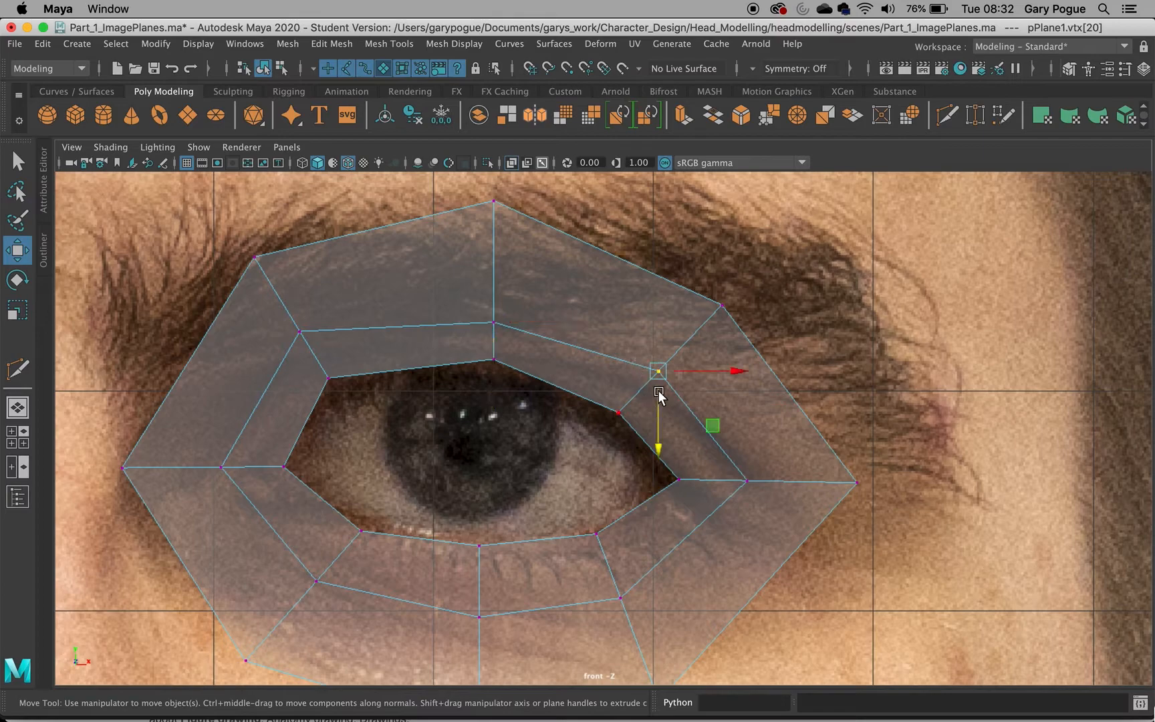
pyautogui.moveTo(657, 405); pyautogui.dragTo(664, 410)
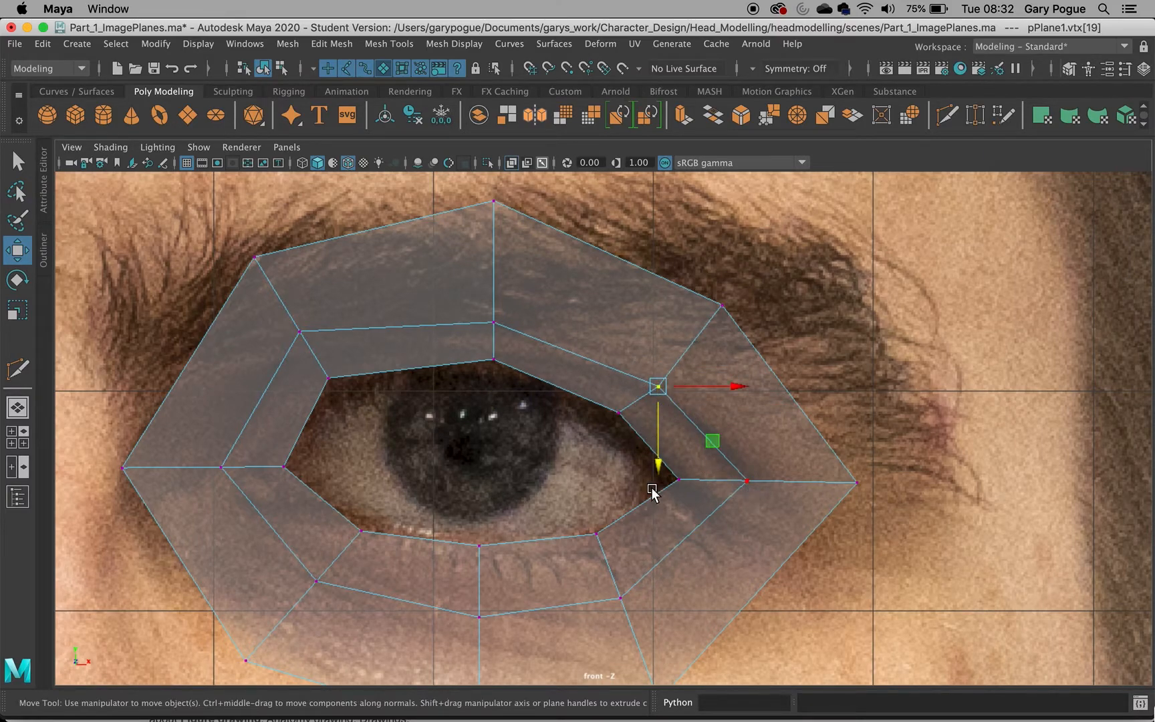
# Move the middle loop's three lower vertices down, away from the lower eyelid, in the front view
pyautogui.scroll(-5, 714, 502)
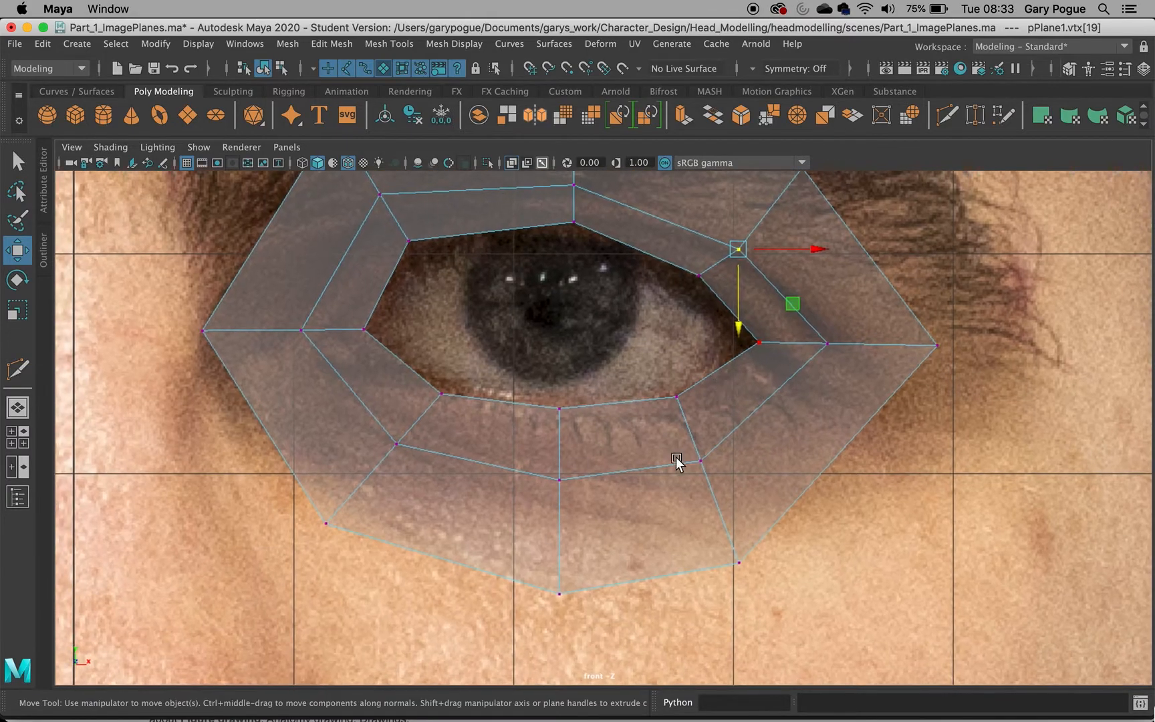
pyautogui.click(699, 460)
pyautogui.moveTo(701, 534); pyautogui.dragTo(707, 544)
pyautogui.moveTo(703, 481); pyautogui.dragTo(705, 482)
pyautogui.click(555, 479)
pyautogui.moveTo(561, 515); pyautogui.dragTo(562, 536)
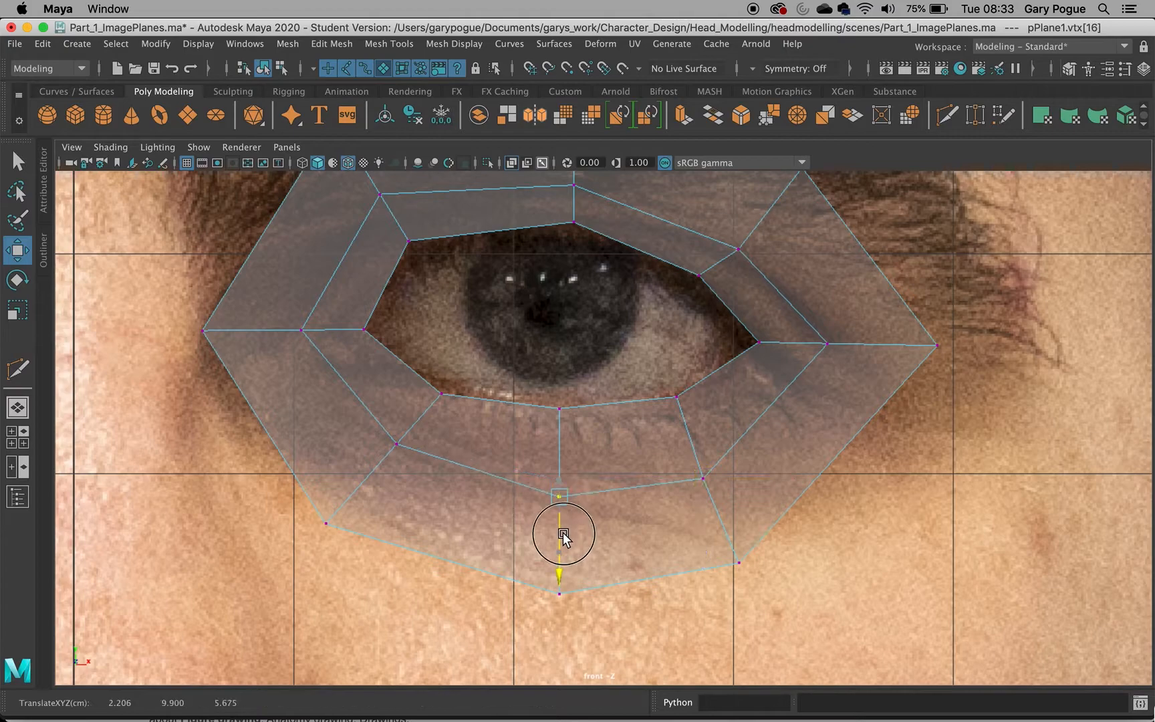
pyautogui.click(396, 445)
pyautogui.moveTo(395, 447); pyautogui.dragTo(388, 454)
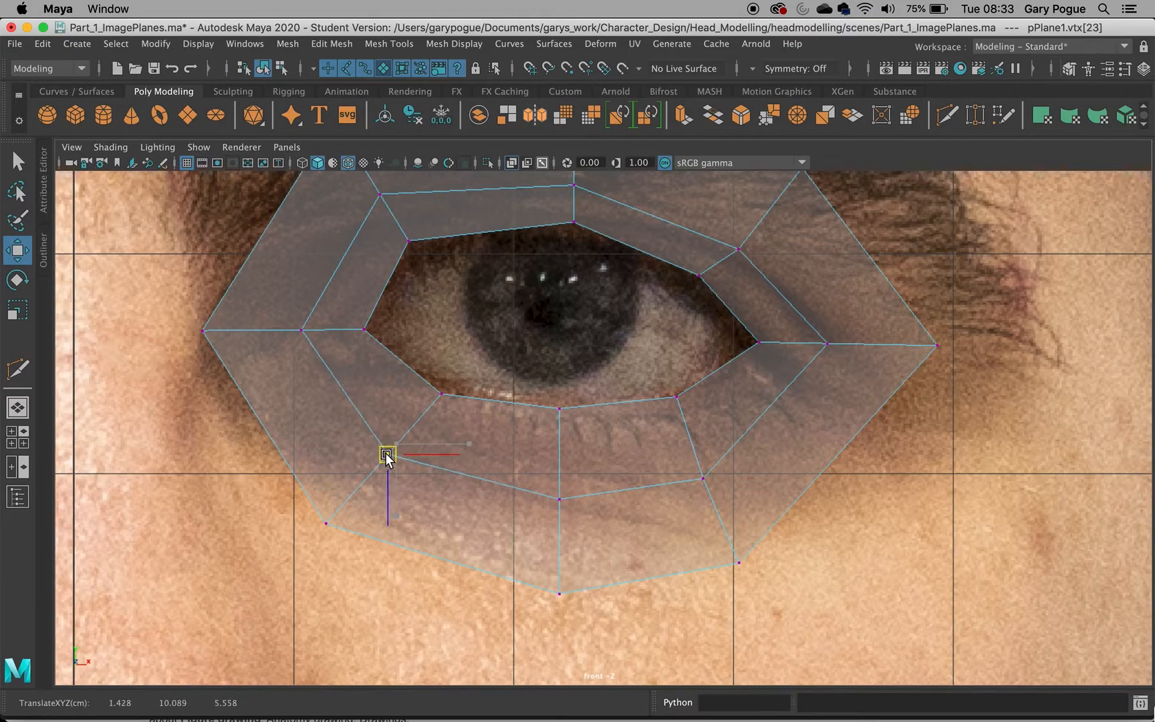
# Pull the middle loop's nose-side corner and upper nose-side vertices toward the inner ring, and lower its top vertex slightly
pyautogui.click(308, 331)
pyautogui.moveTo(334, 331); pyautogui.dragTo(358, 333)
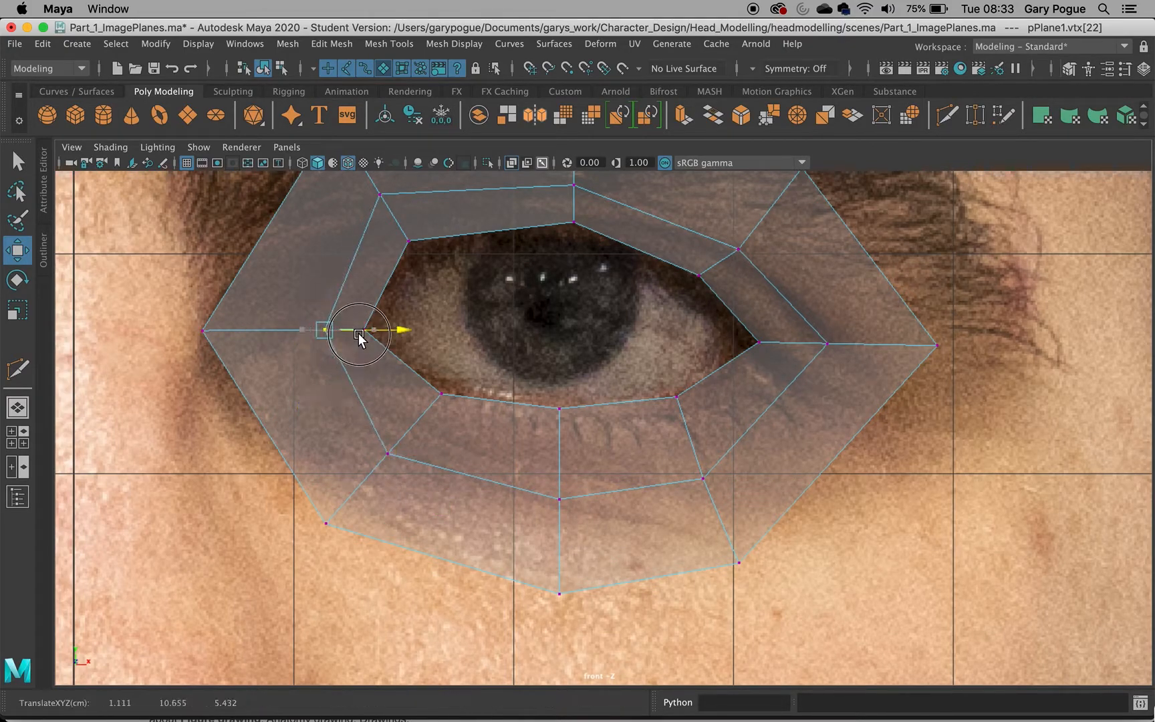
pyautogui.click(387, 198)
pyautogui.moveTo(384, 196); pyautogui.dragTo(395, 217)
pyautogui.click(735, 249)
pyautogui.click(573, 201)
pyautogui.moveTo(573, 210); pyautogui.dragTo(573, 213)
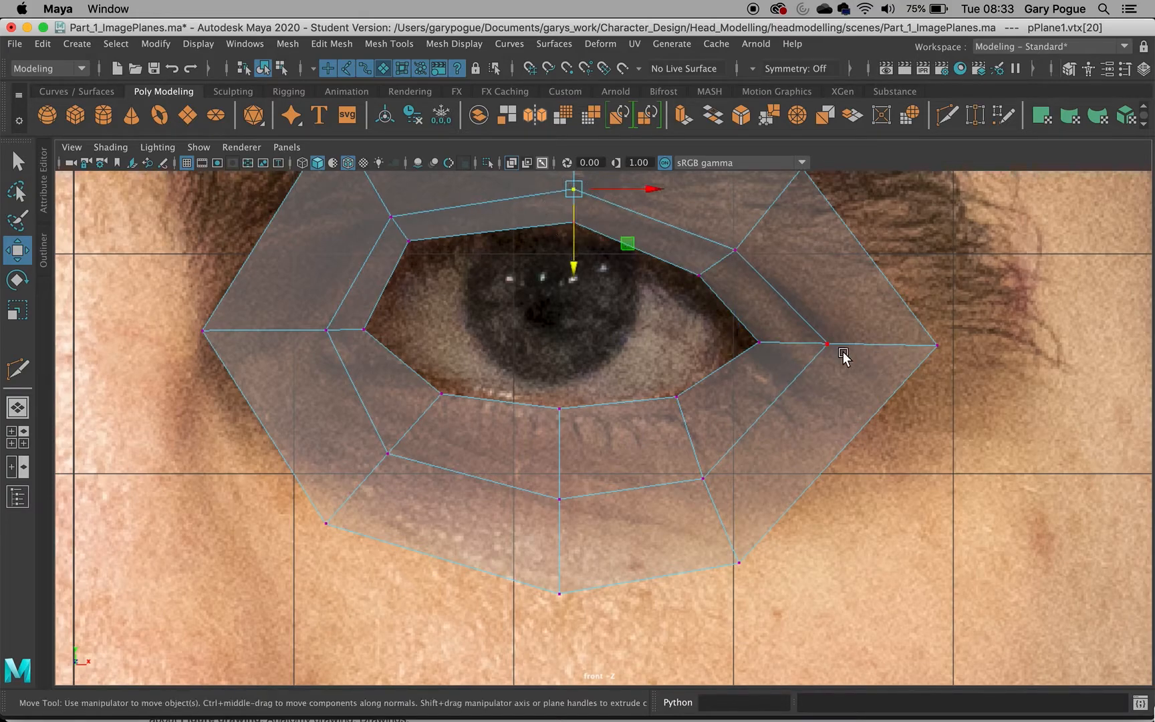
# Move the outer ring's top vertex forward in depth to about Z 5.88 in the side view
pyautogui.press('space')
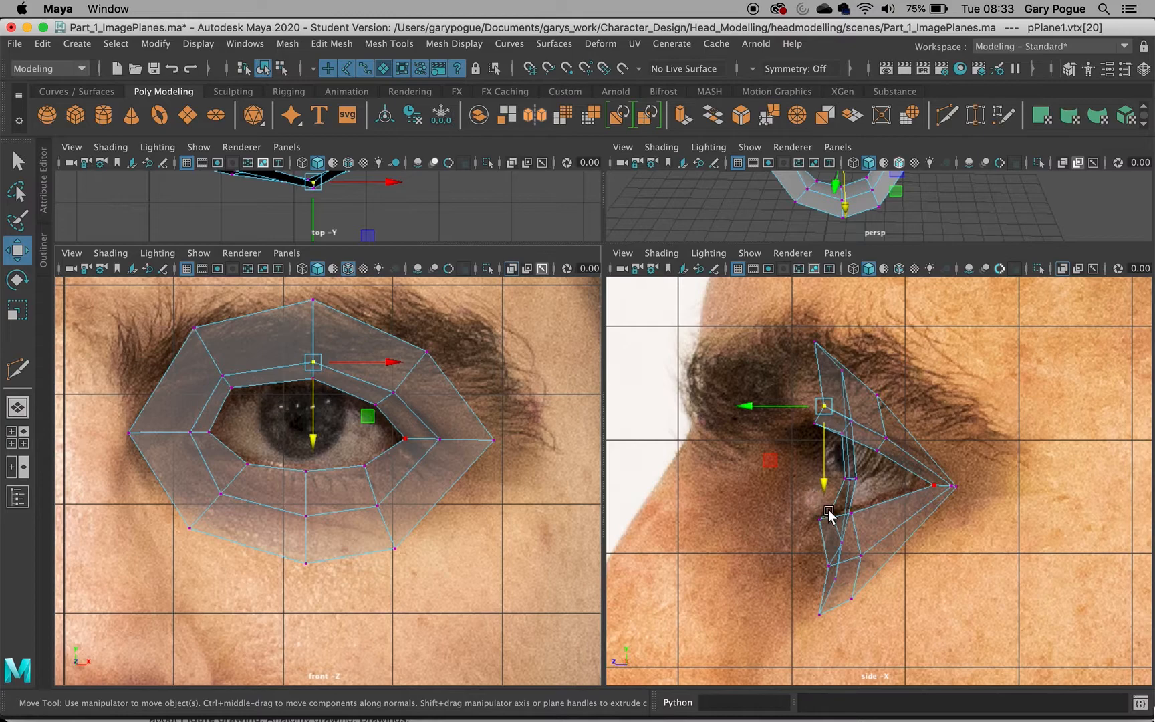
pyautogui.click(960, 488)
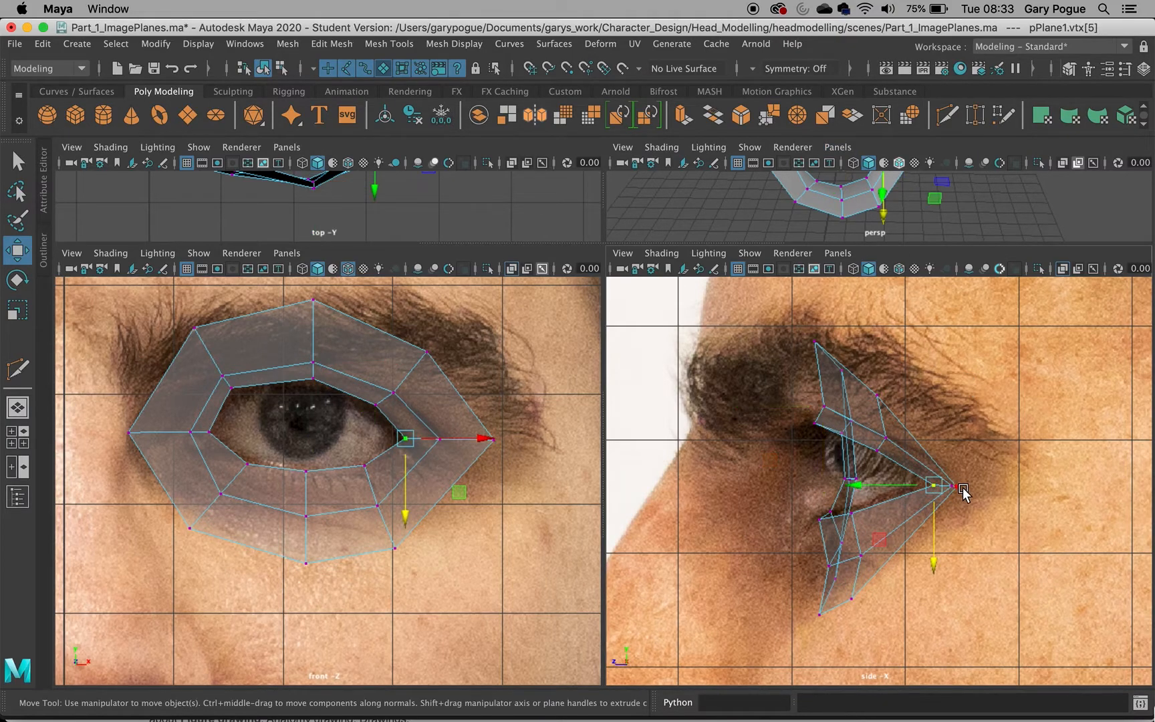
pyautogui.click(956, 490)
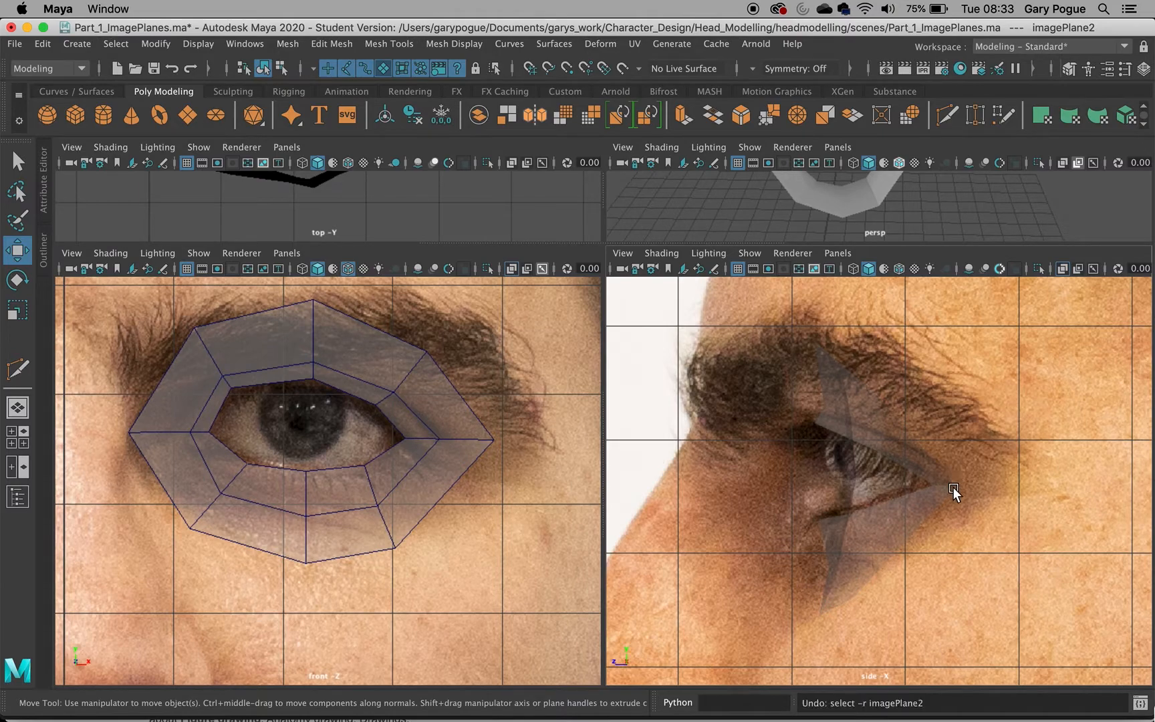
pyautogui.scroll(3, 953, 491)
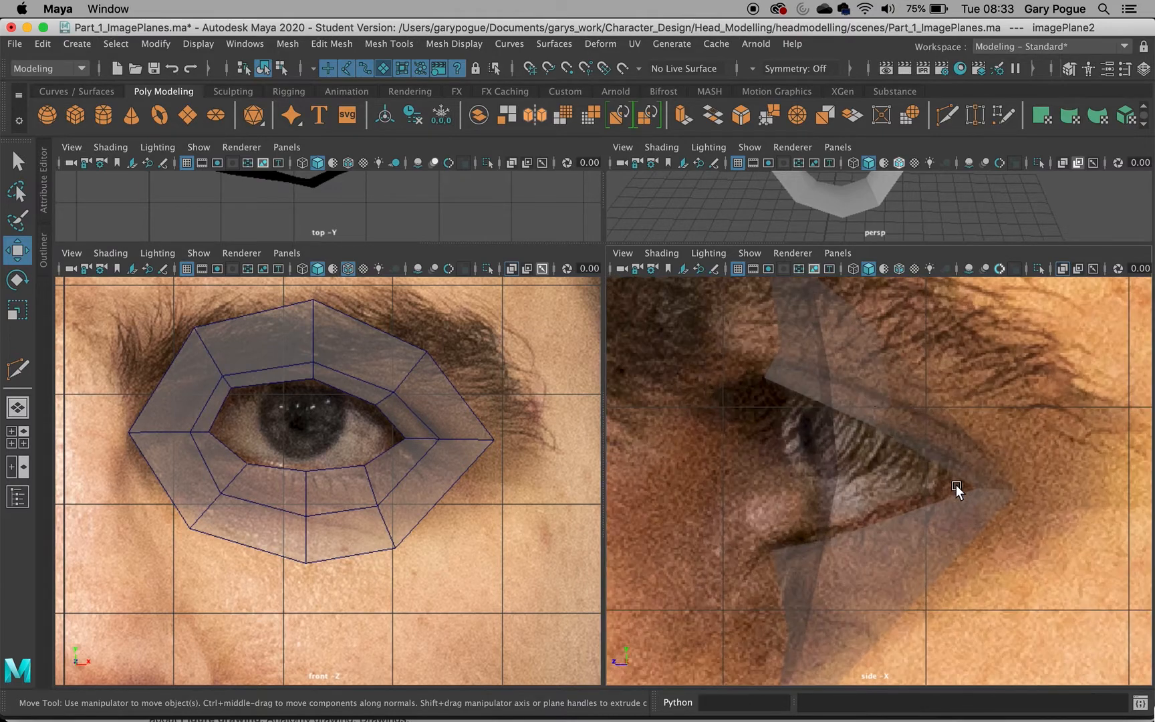
pyautogui.click(859, 400)
pyautogui.rightClick(812, 382)
pyautogui.click(742, 262)
pyautogui.press('space')
pyautogui.moveTo(837, 408); pyautogui.dragTo(829, 349)
pyautogui.keyDown('alt'); pyautogui.moveTo(796, 350); pyautogui.dragTo(829, 405, button='middle'); pyautogui.keyUp('alt')
pyautogui.moveTo(778, 310); pyautogui.dragTo(828, 257)
pyautogui.scroll(-10, 807, 343)
pyautogui.scroll(4, 820, 382)
pyautogui.moveTo(814, 418); pyautogui.dragTo(805, 425)
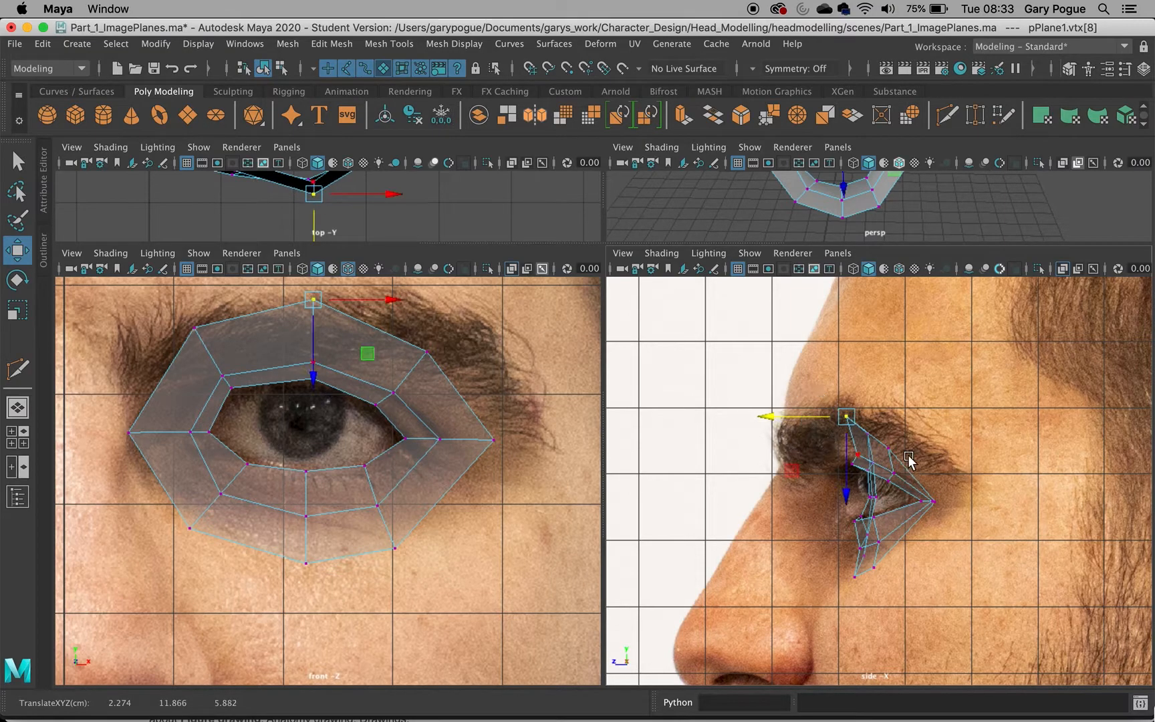
# Return to object mode and examine the eye ring's depth and shape from an angle in the perspective view
pyautogui.scroll(2, 910, 461)
pyautogui.scroll(1, 909, 461)
pyautogui.click(896, 435)
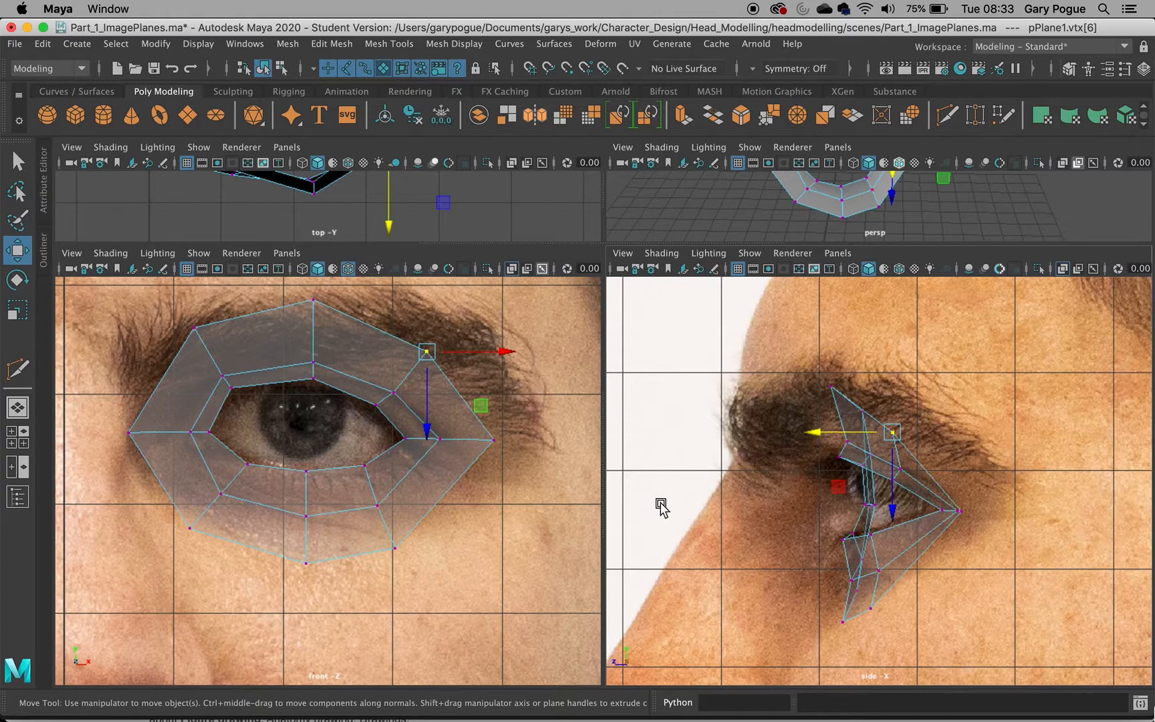
pyautogui.press('space')
pyautogui.keyDown('alt'); pyautogui.moveTo(836, 317); pyautogui.dragTo(635, 381); pyautogui.keyUp('alt')
pyautogui.moveTo(628, 378); pyautogui.dragTo(707, 230, button='right')
pyautogui.click(1006, 329)
pyautogui.keyDown('alt'); pyautogui.moveTo(1008, 329); pyautogui.dragTo(1056, 337); pyautogui.keyUp('alt')
pyautogui.keyDown('alt'); pyautogui.moveTo(875, 343); pyautogui.dragTo(899, 338); pyautogui.keyUp('alt')
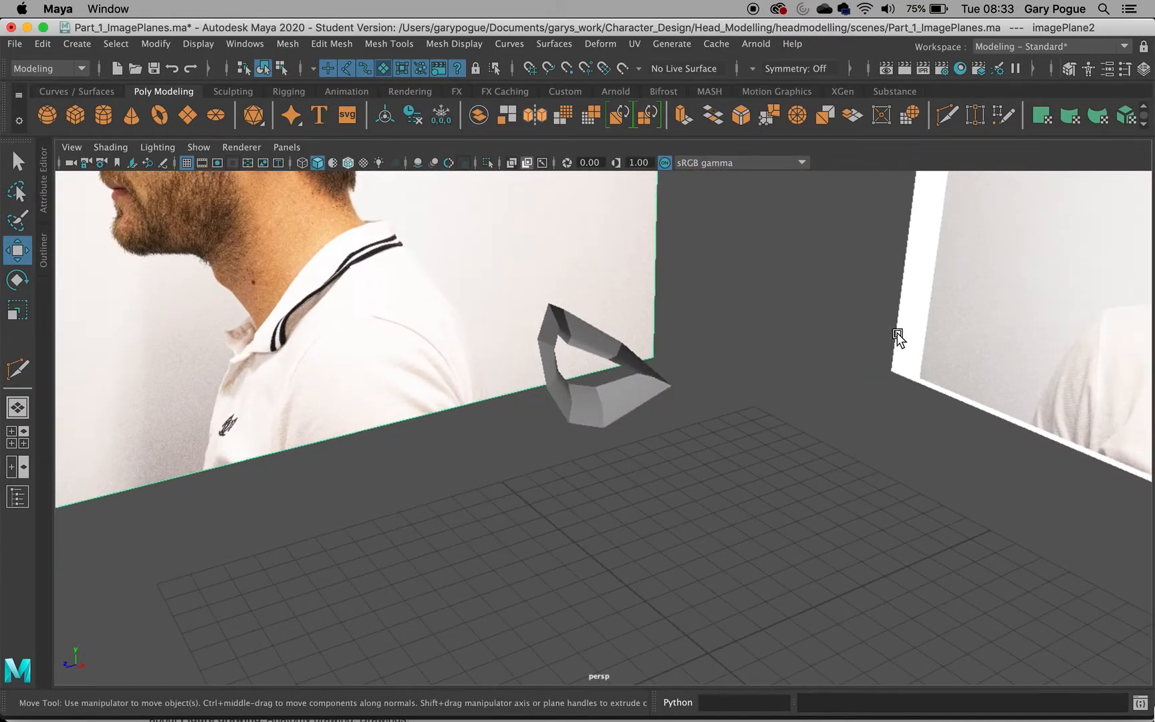
# Create a polygon sphere raised about 8.07 cm above the grid, and rotate it until its pole faces forward
pyautogui.click(46, 116)
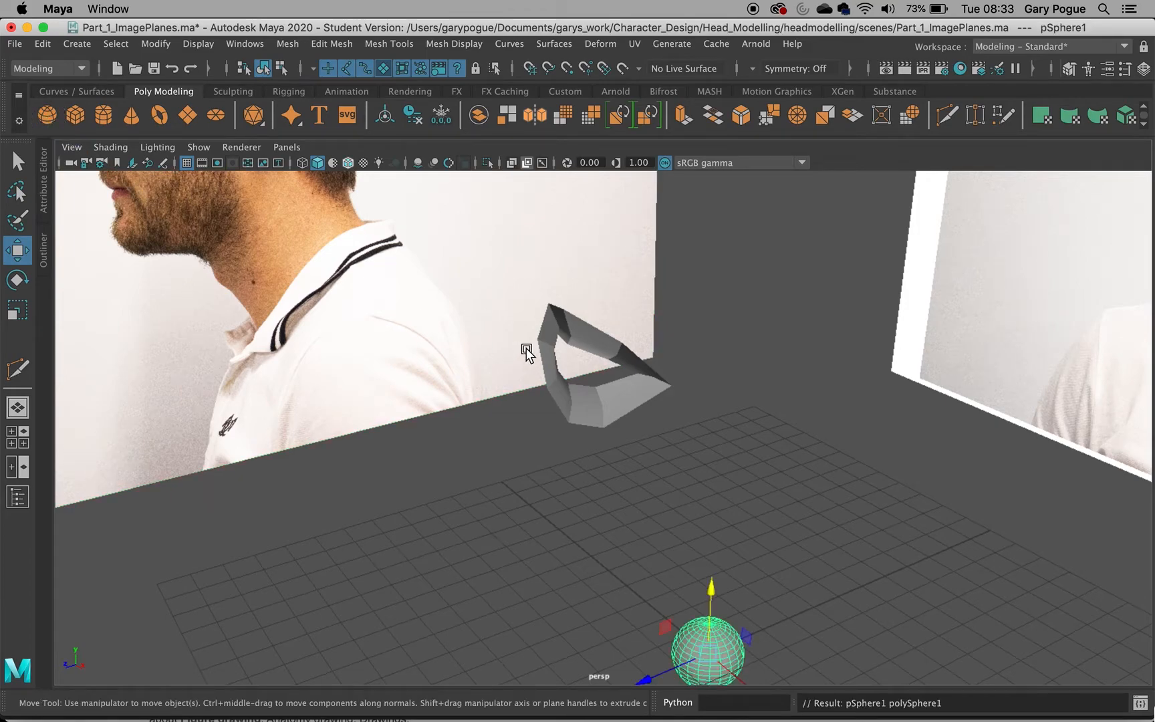
pyautogui.moveTo(712, 598); pyautogui.dragTo(701, 317)
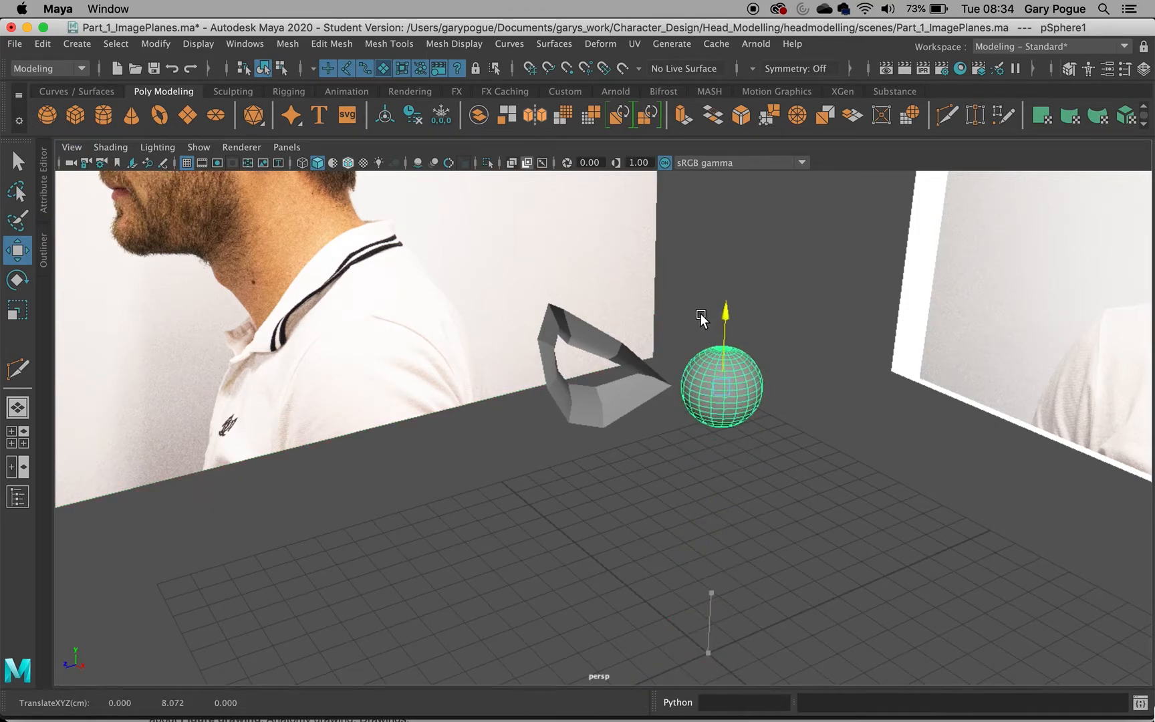
pyautogui.press('e')
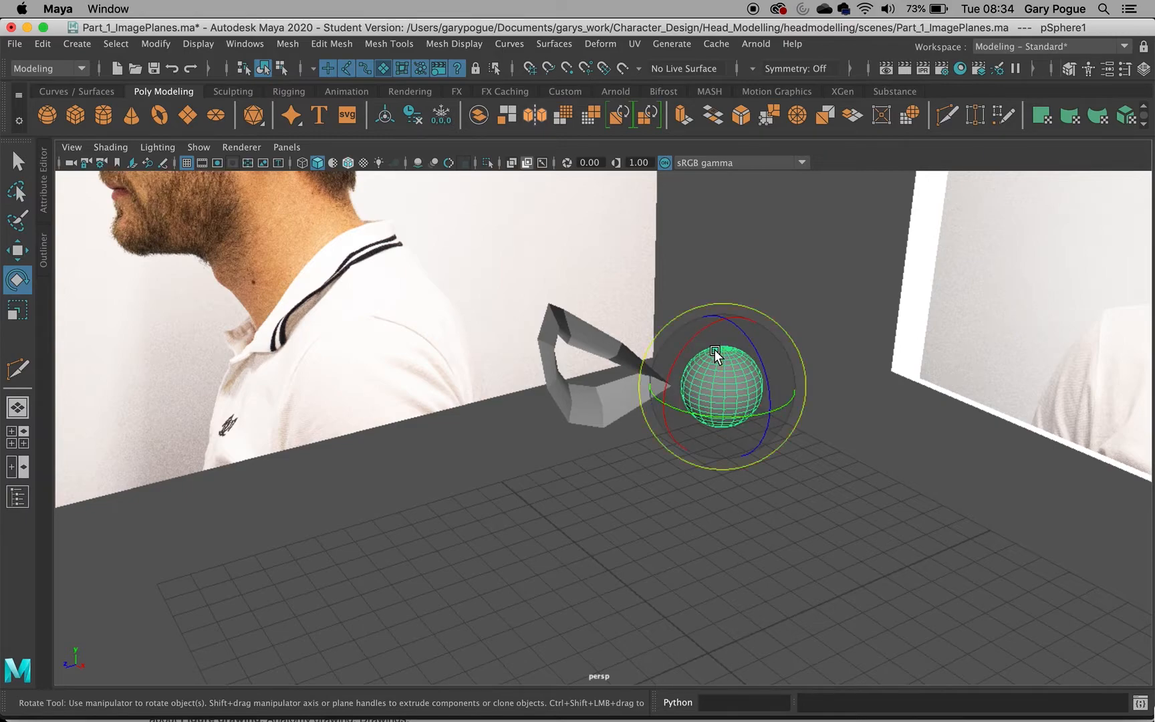
pyautogui.moveTo(685, 346); pyautogui.dragTo(647, 455)
# Move the sphere forward and up in the side view so it sits as an eyeball behind the eyelids
pyautogui.press('space')
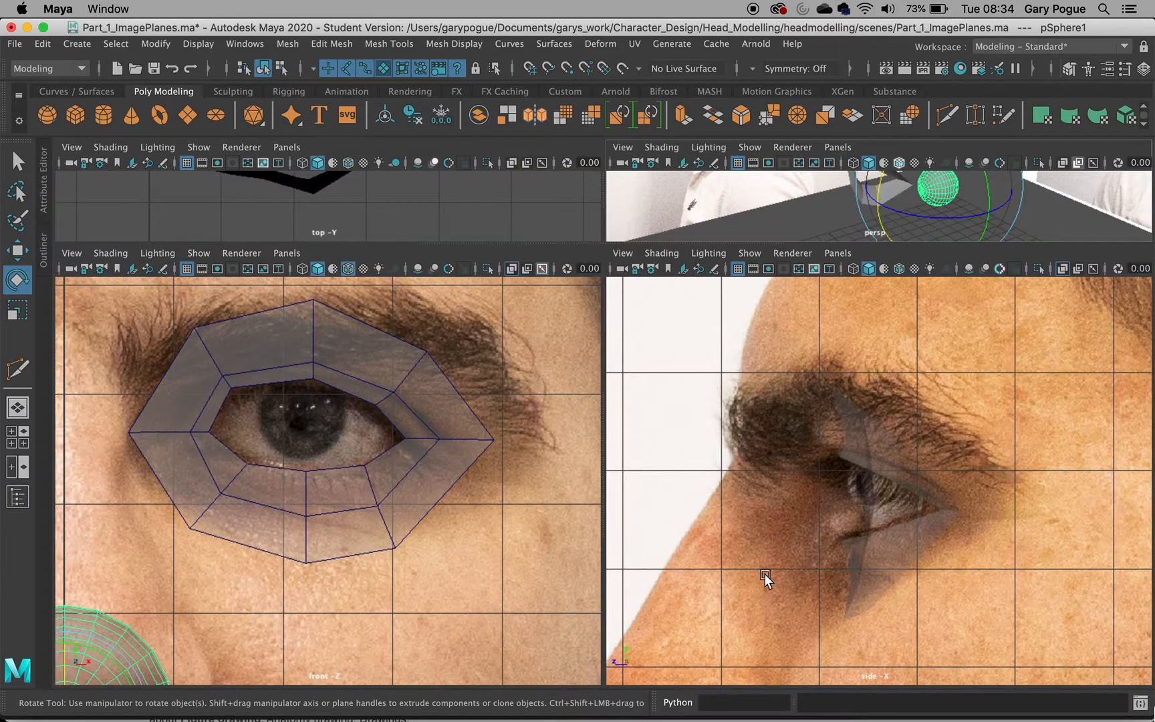
pyautogui.press('space')
pyautogui.scroll(-5, 793, 535)
pyautogui.press('w')
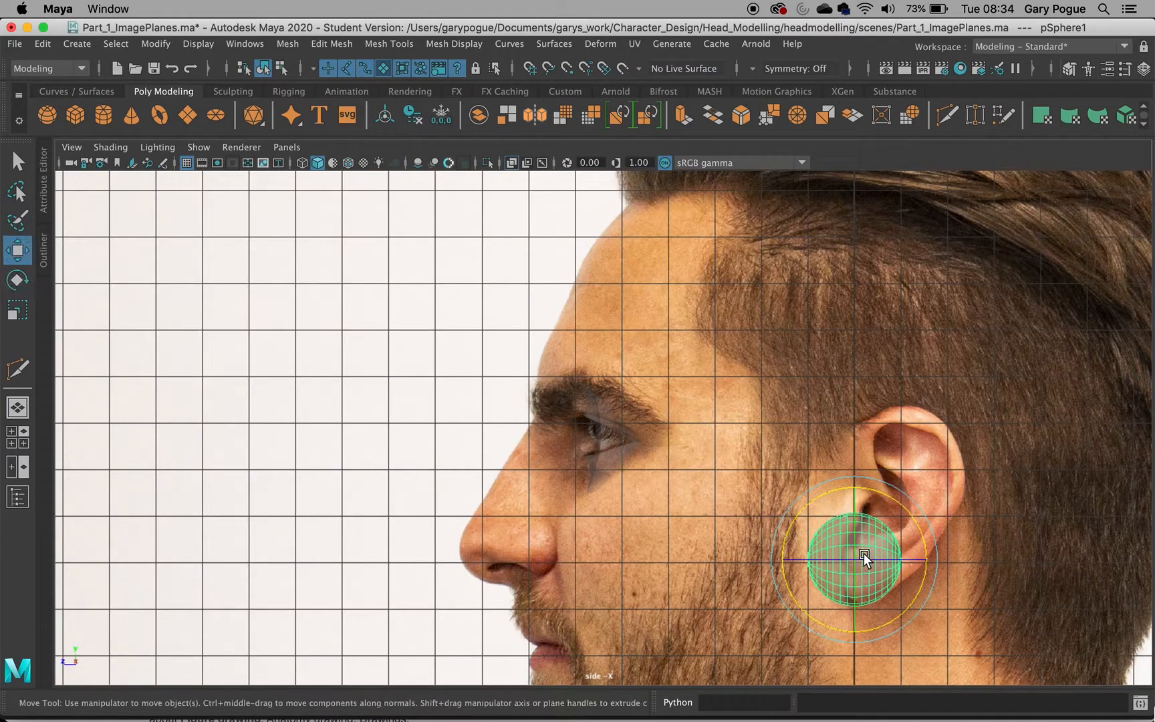
pyautogui.moveTo(856, 563); pyautogui.dragTo(652, 436)
pyautogui.scroll(1, 644, 490)
pyautogui.scroll(8, 644, 484)
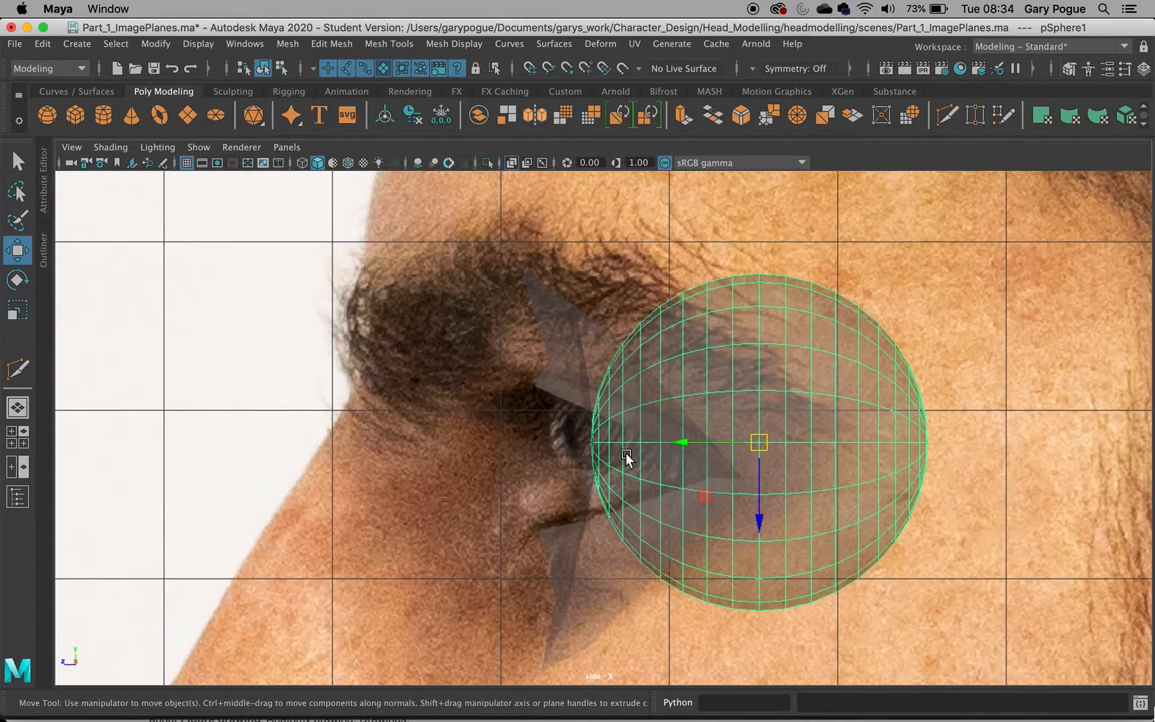
pyautogui.moveTo(675, 439)
pyautogui.mouseDown()
pyautogui.moveTo(647, 446)
pyautogui.moveTo(709, 453)
pyautogui.moveTo(665, 454)
pyautogui.mouseUp()
pyautogui.moveTo(739, 518); pyautogui.dragTo(740, 523)
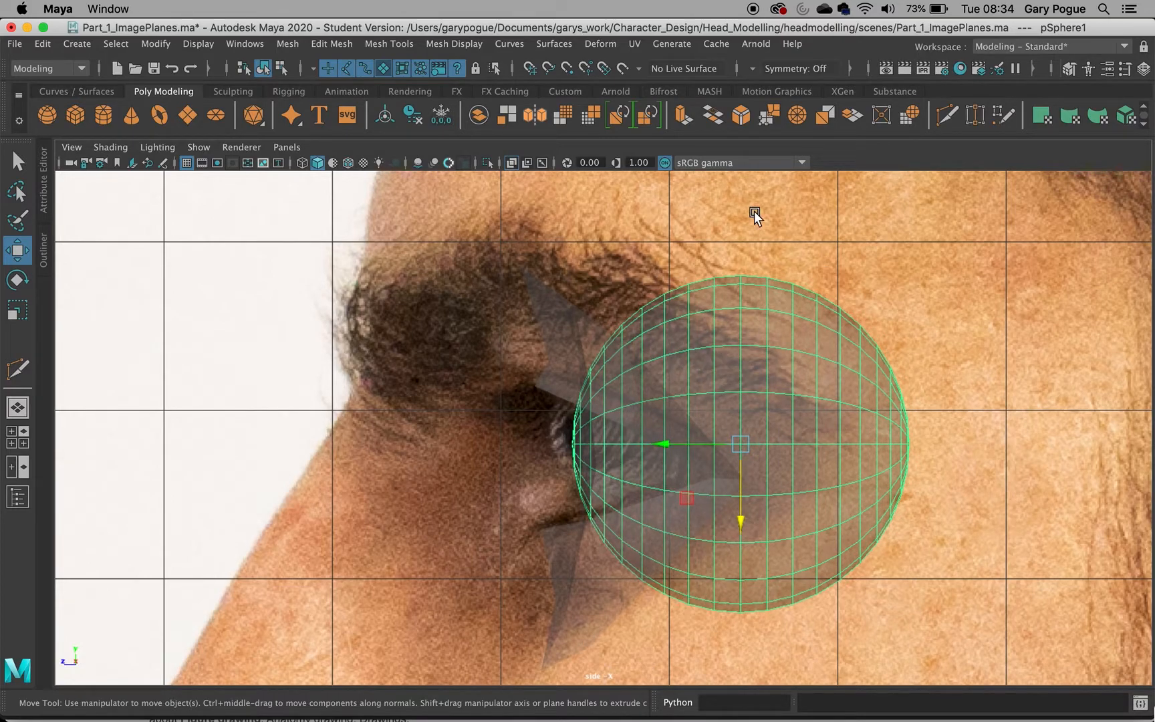
pyautogui.moveTo(681, 439); pyautogui.dragTo(680, 440)
# Move the eyeball sphere sideways in the front view to centre it behind the eye opening
pyautogui.press('space')
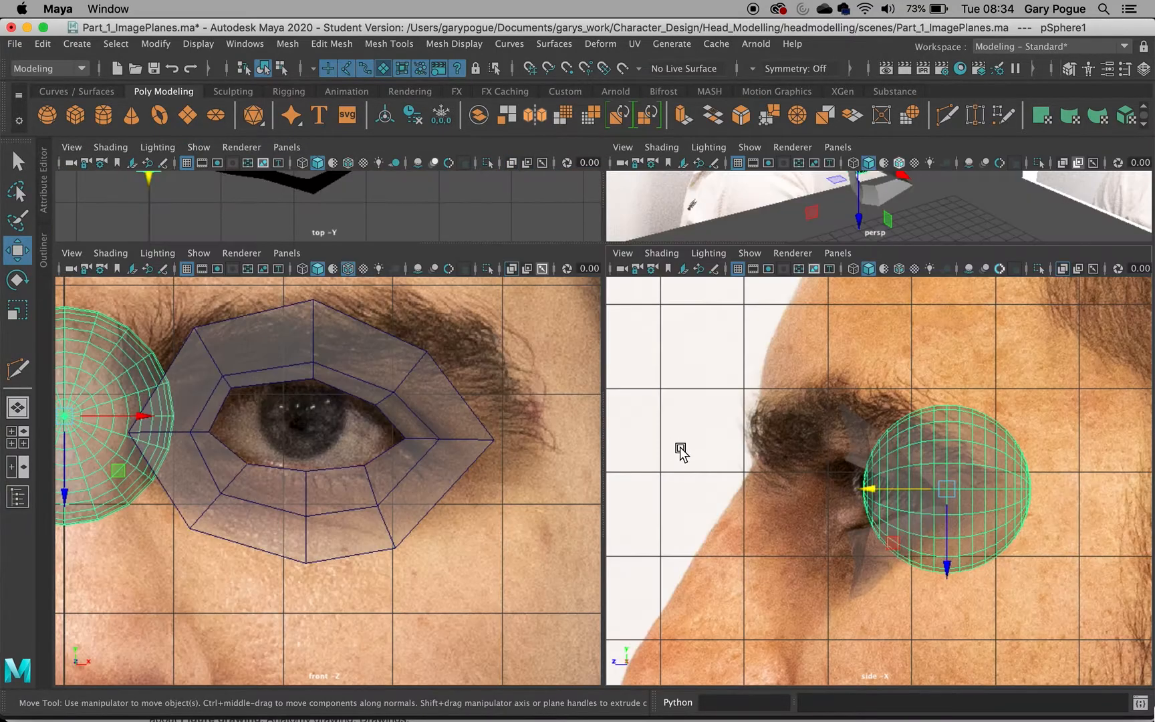
pyautogui.moveTo(143, 419); pyautogui.dragTo(378, 421)
pyautogui.scroll(3, 376, 421)
pyautogui.press('space')
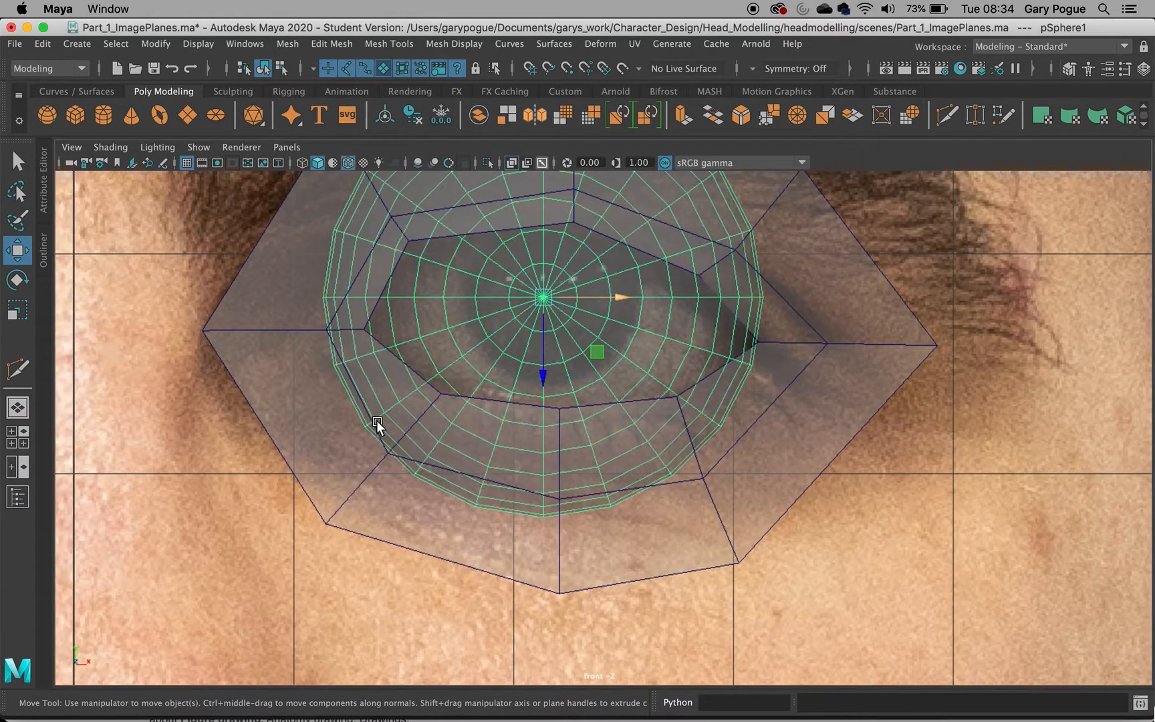
# Nudge the eyeball sphere slightly forward in depth so it sits closer to the eye ring in the perspective view
pyautogui.press('space')
pyautogui.press('space')
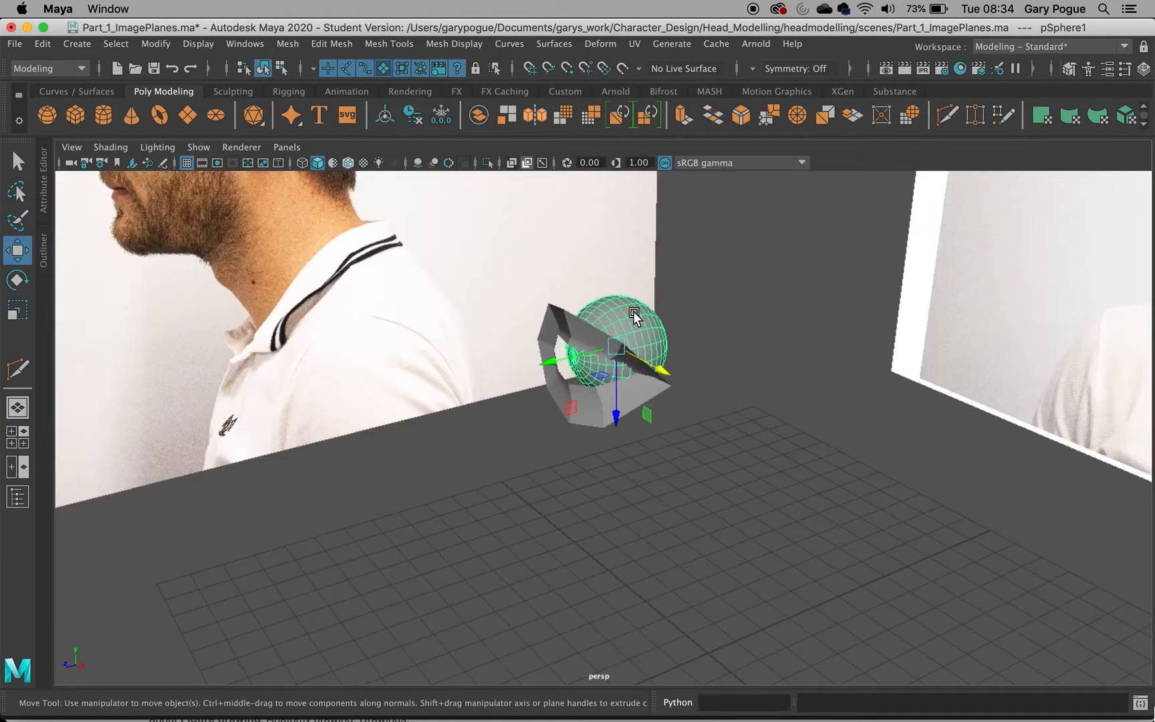
pyautogui.keyDown('alt'); pyautogui.moveTo(544, 392); pyautogui.dragTo(719, 394); pyautogui.keyUp('alt')
pyautogui.scroll(4, 571, 328)
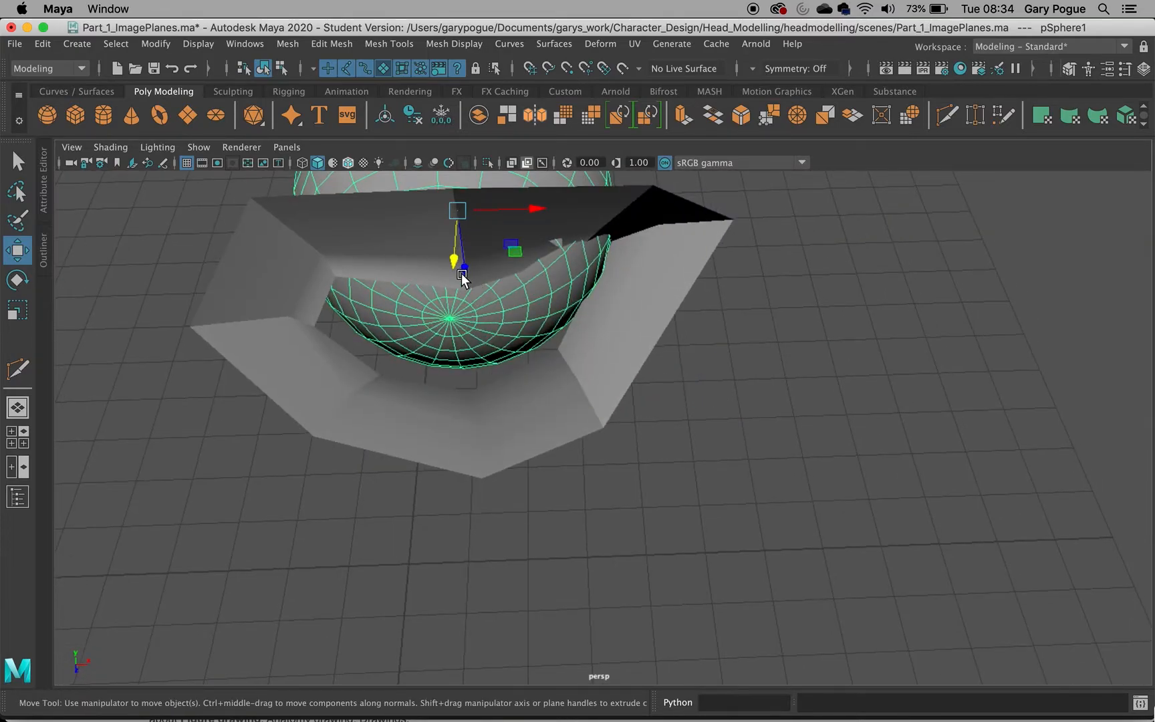
pyautogui.moveTo(454, 259)
pyautogui.mouseDown()
pyautogui.moveTo(458, 271)
pyautogui.moveTo(456, 261)
pyautogui.mouseUp()
pyautogui.moveTo(621, 343)
pyautogui.keyDown('alt'); pyautogui.mouseDown()
pyautogui.moveTo(496, 298)
pyautogui.moveTo(538, 342)
pyautogui.moveTo(566, 416)
pyautogui.moveTo(613, 407)
pyautogui.moveTo(625, 326)
pyautogui.mouseUp(); pyautogui.keyUp('alt')
# Move the nose-side corner vertices of the inner ring and middle loop back in depth toward the eyeball
pyautogui.click(566, 420)
pyautogui.keyDown('alt'); pyautogui.moveTo(495, 407); pyautogui.dragTo(513, 404); pyautogui.keyUp('alt')
pyautogui.moveTo(361, 263); pyautogui.dragTo(282, 267, button='right')
pyautogui.click(328, 368)
pyautogui.keyDown('alt'); pyautogui.moveTo(403, 413); pyautogui.dragTo(344, 369); pyautogui.keyUp('alt')
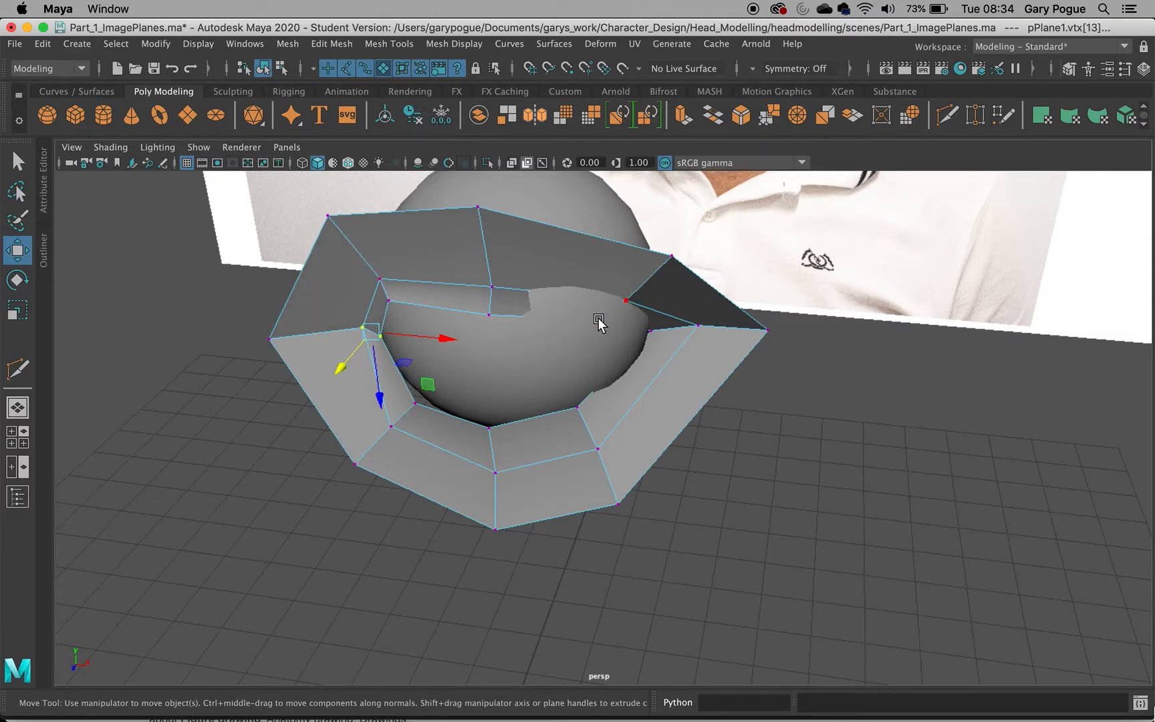
# Move the inner ring's lower nose-side vertex back in depth in the side view, closer to the eyeball's surface
pyautogui.click(629, 340)
pyautogui.keyDown('alt'); pyautogui.moveTo(644, 405); pyautogui.dragTo(727, 381); pyautogui.keyUp('alt')
pyautogui.click(432, 429)
pyautogui.keyDown('alt'); pyautogui.moveTo(437, 435); pyautogui.dragTo(427, 504); pyautogui.keyUp('alt')
pyautogui.press('space')
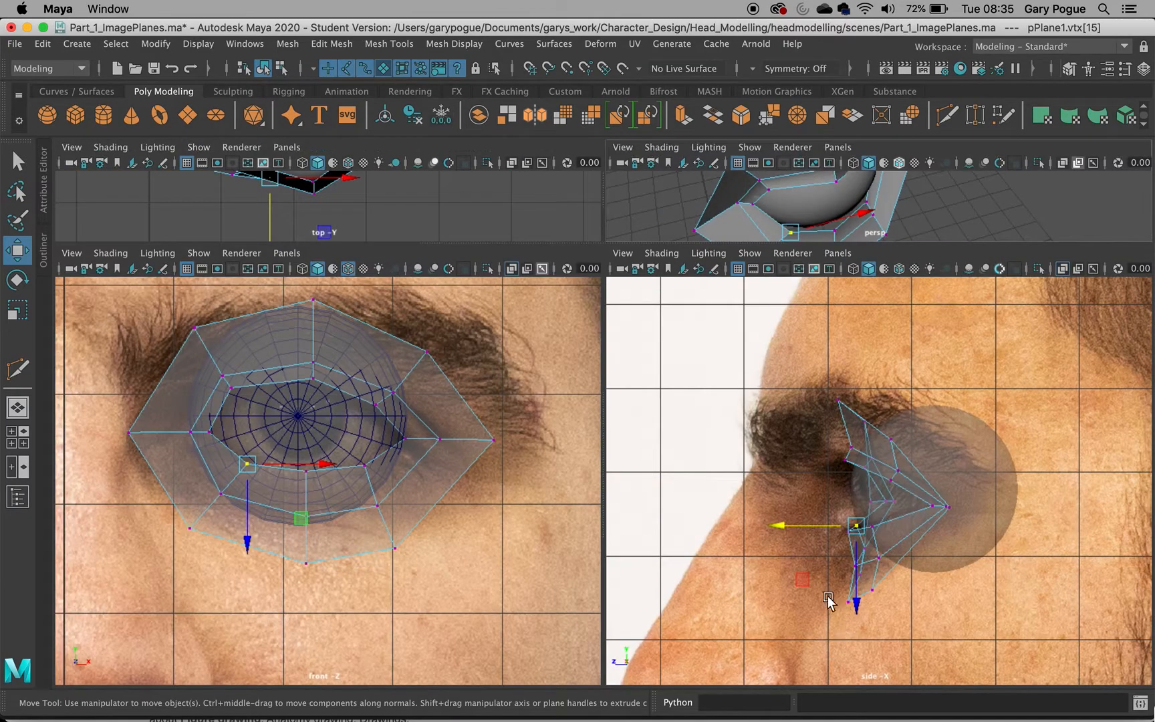
pyautogui.moveTo(773, 243); pyautogui.dragTo(773, 363)
pyautogui.keyDown('alt'); pyautogui.moveTo(822, 259); pyautogui.dragTo(734, 231); pyautogui.keyUp('alt')
pyautogui.scroll(6, 838, 557)
pyautogui.keyDown('alt'); pyautogui.moveTo(827, 639); pyautogui.dragTo(817, 535, button='middle'); pyautogui.keyUp('alt')
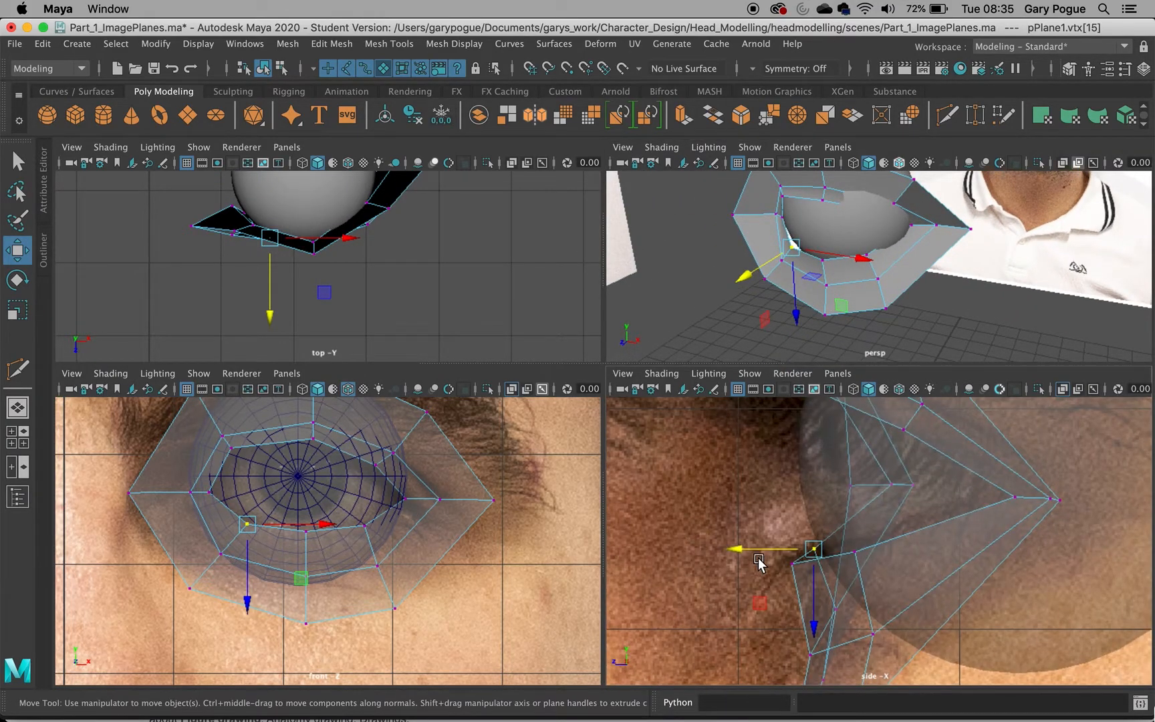
pyautogui.moveTo(761, 553); pyautogui.dragTo(769, 549)
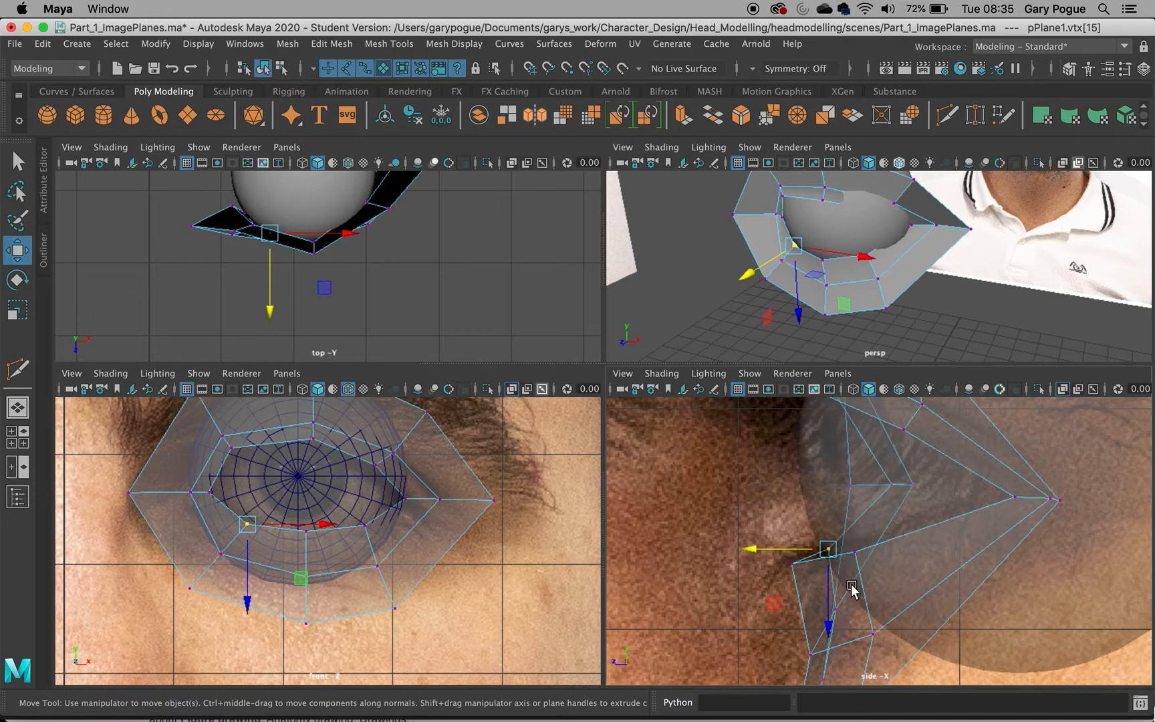
# Move the lower-centre vertices of the inner ring and middle loop back in depth toward the eyeball
pyautogui.scroll(5, 776, 274)
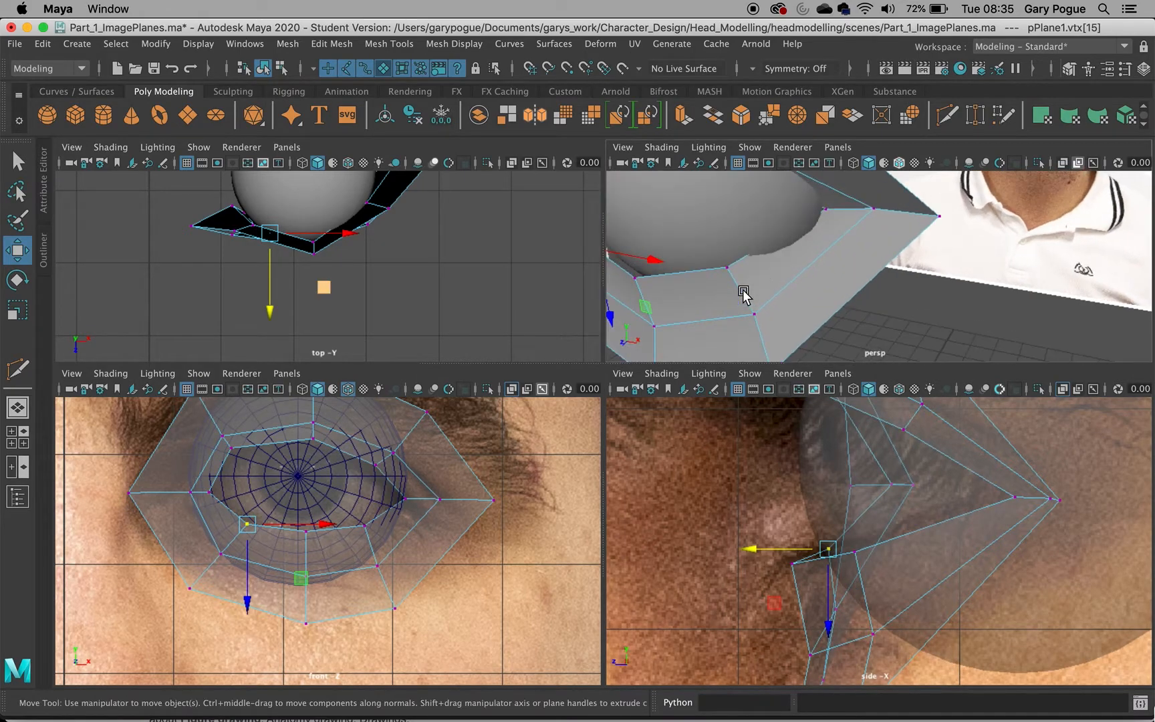
pyautogui.click(640, 276)
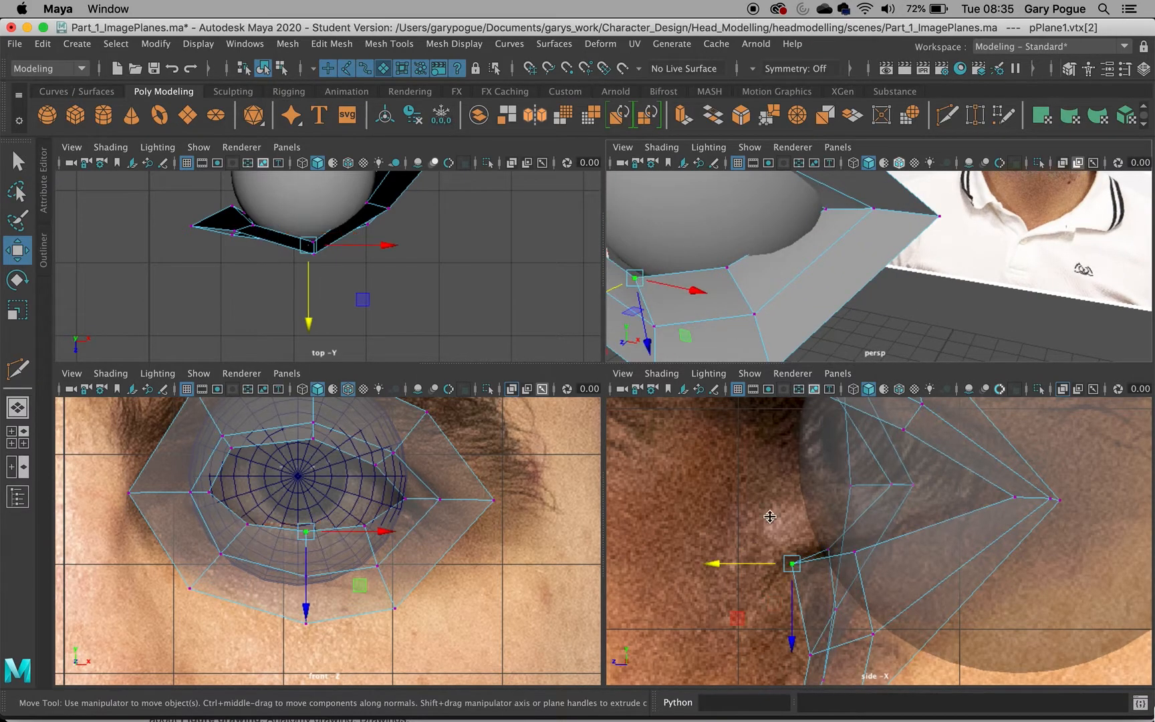
pyautogui.keyDown('alt'); pyautogui.moveTo(833, 648); pyautogui.dragTo(824, 578, button='middle'); pyautogui.keyUp('alt')
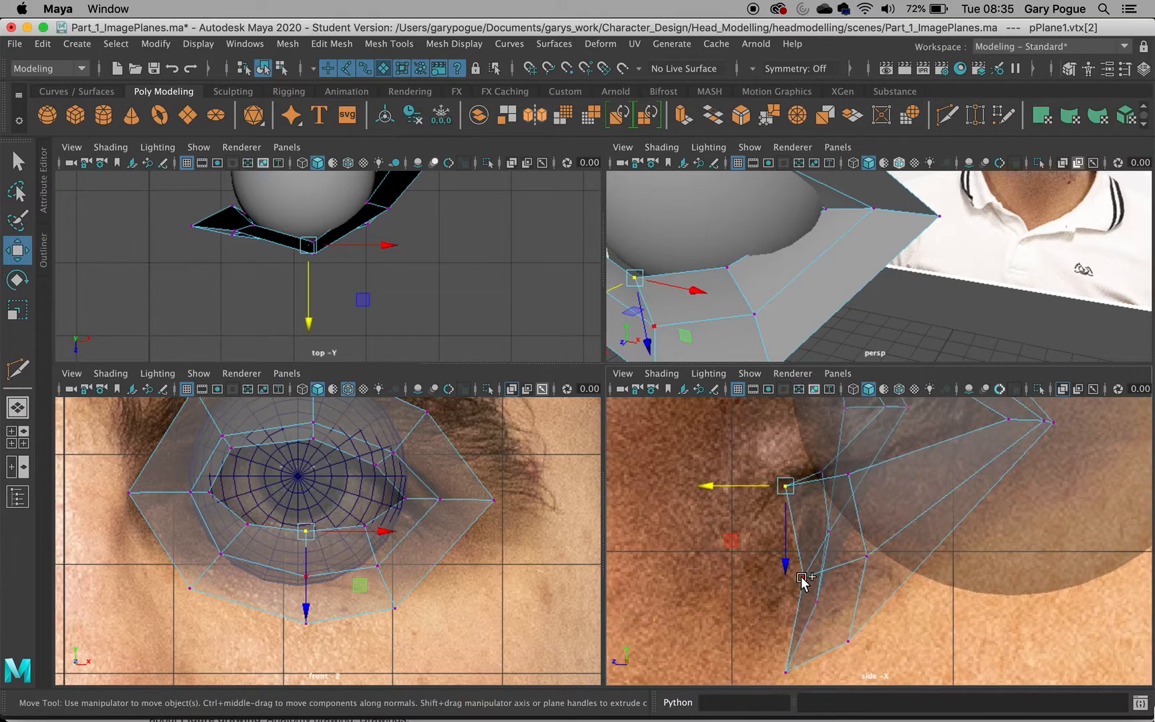
pyautogui.keyDown('shift'); pyautogui.click(802, 577); pyautogui.keyUp('shift')
pyautogui.moveTo(733, 535); pyautogui.dragTo(760, 453)
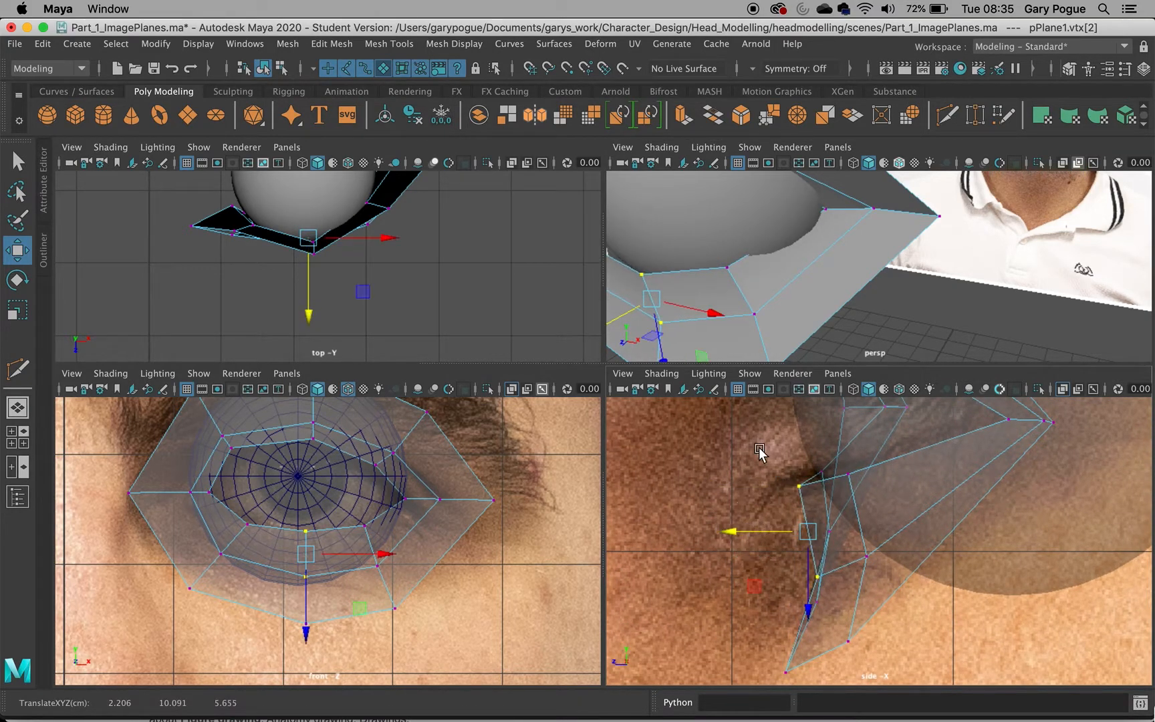
# Nudge the inner ring's outer-corner vertex slightly forward in depth
pyautogui.click(818, 203)
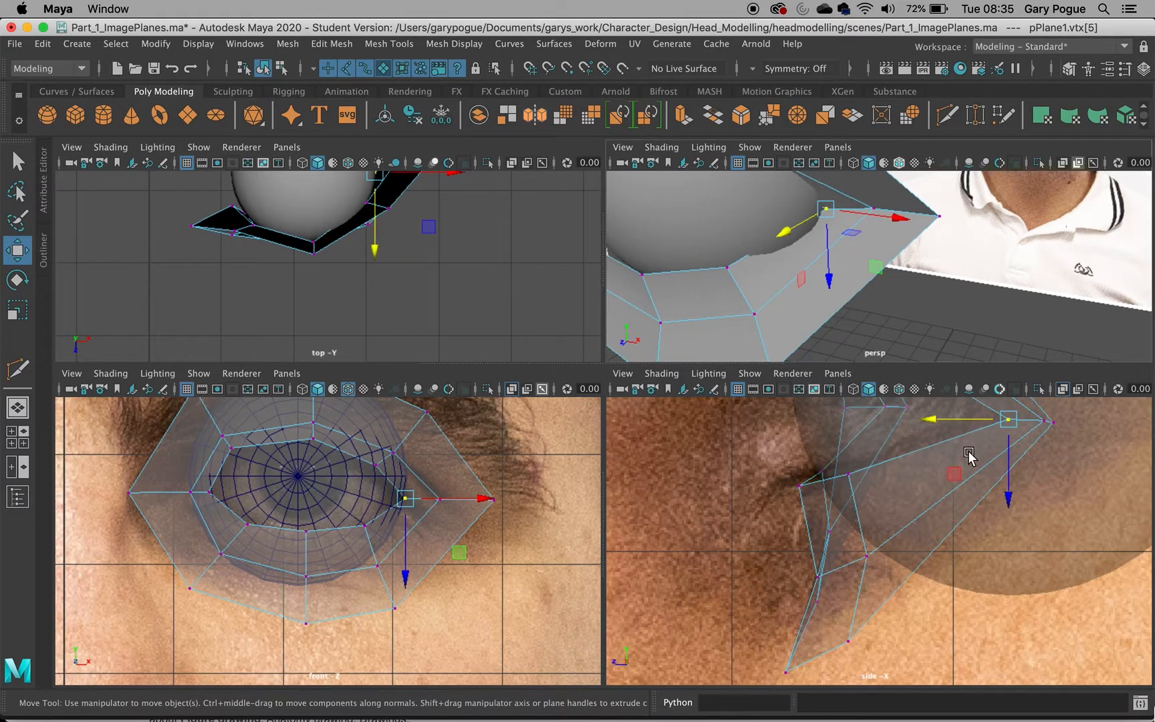
pyautogui.moveTo(966, 421); pyautogui.dragTo(963, 419)
pyautogui.scroll(5, 270, 610)
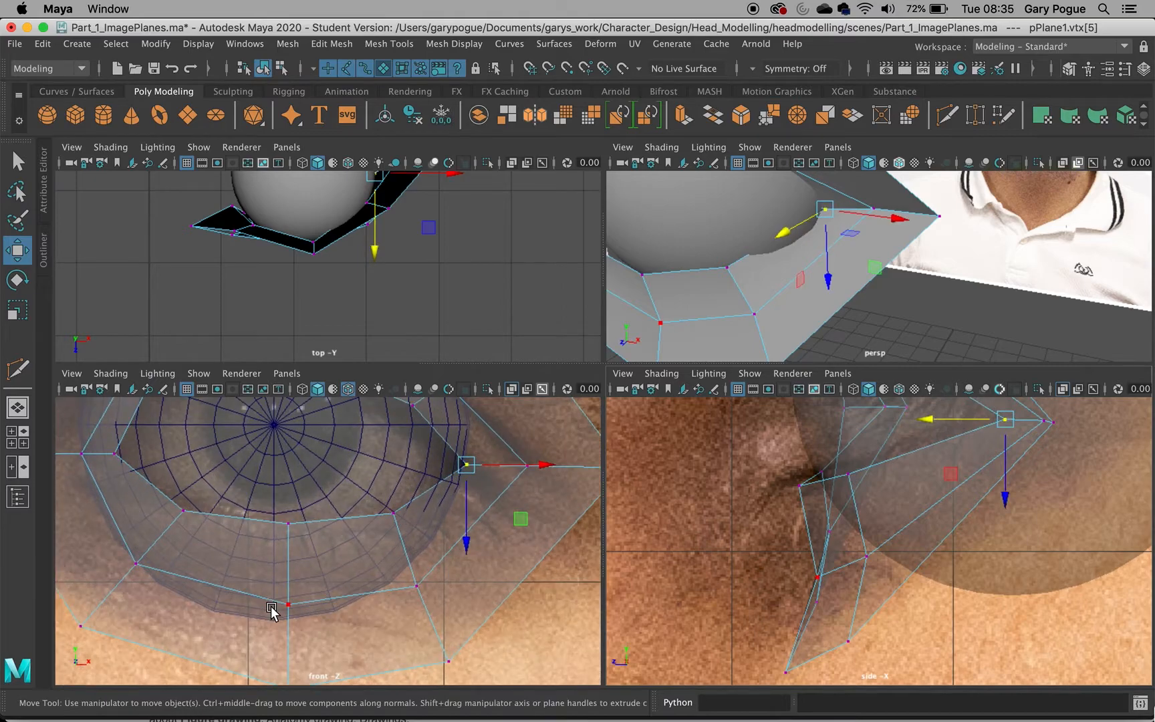
pyautogui.scroll(-5, 523, 483)
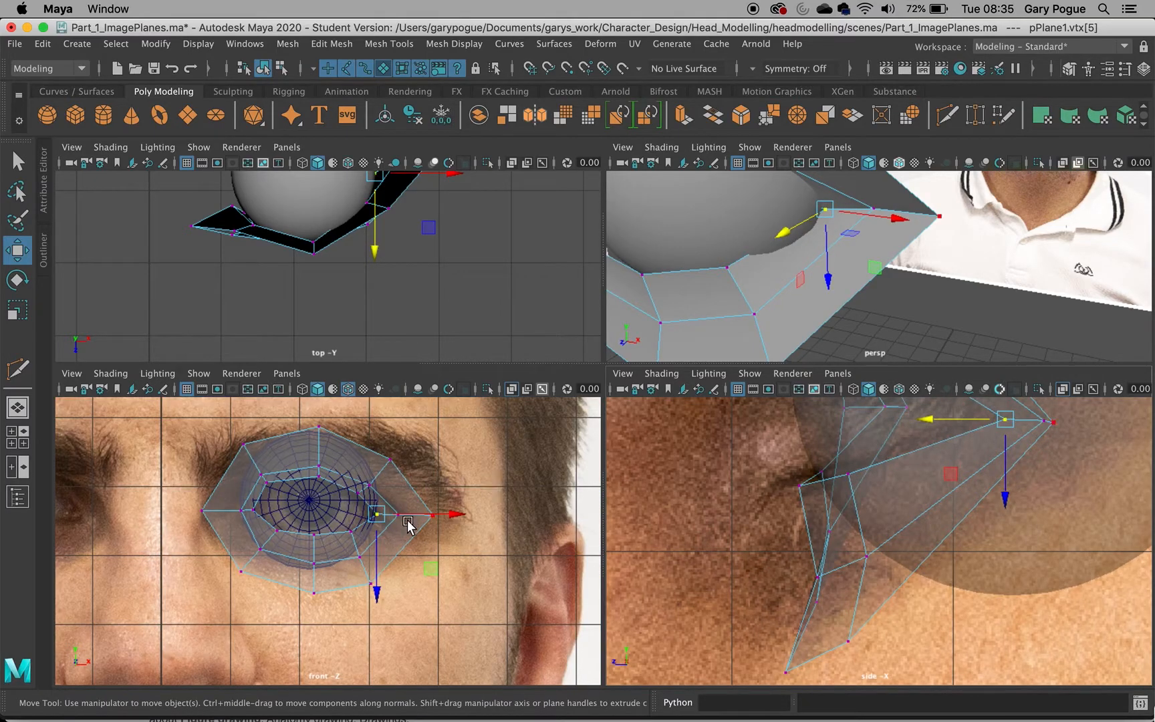
pyautogui.scroll(2, 409, 526)
pyautogui.moveTo(403, 509); pyautogui.dragTo(400, 510)
# Move the upper outer vertices of the inner ring and middle loop slightly forward in depth and up over the eyeball
pyautogui.moveTo(399, 439); pyautogui.dragTo(365, 478)
pyautogui.keyDown('alt'); pyautogui.moveTo(766, 274); pyautogui.dragTo(779, 283, button='middle'); pyautogui.keyUp('alt')
pyautogui.moveTo(721, 233); pyautogui.dragTo(713, 240)
pyautogui.scroll(2, 873, 492)
pyautogui.keyDown('alt'); pyautogui.moveTo(873, 493); pyautogui.dragTo(894, 618, button='middle'); pyautogui.keyUp('alt')
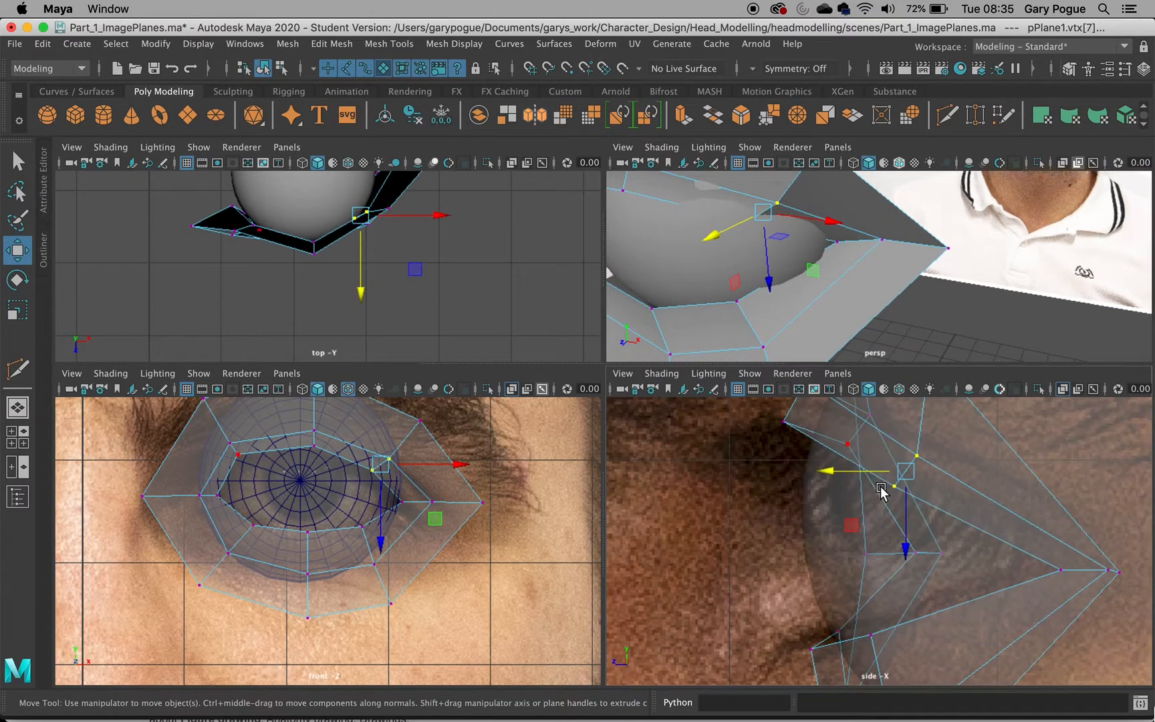
pyautogui.moveTo(907, 544); pyautogui.dragTo(907, 532)
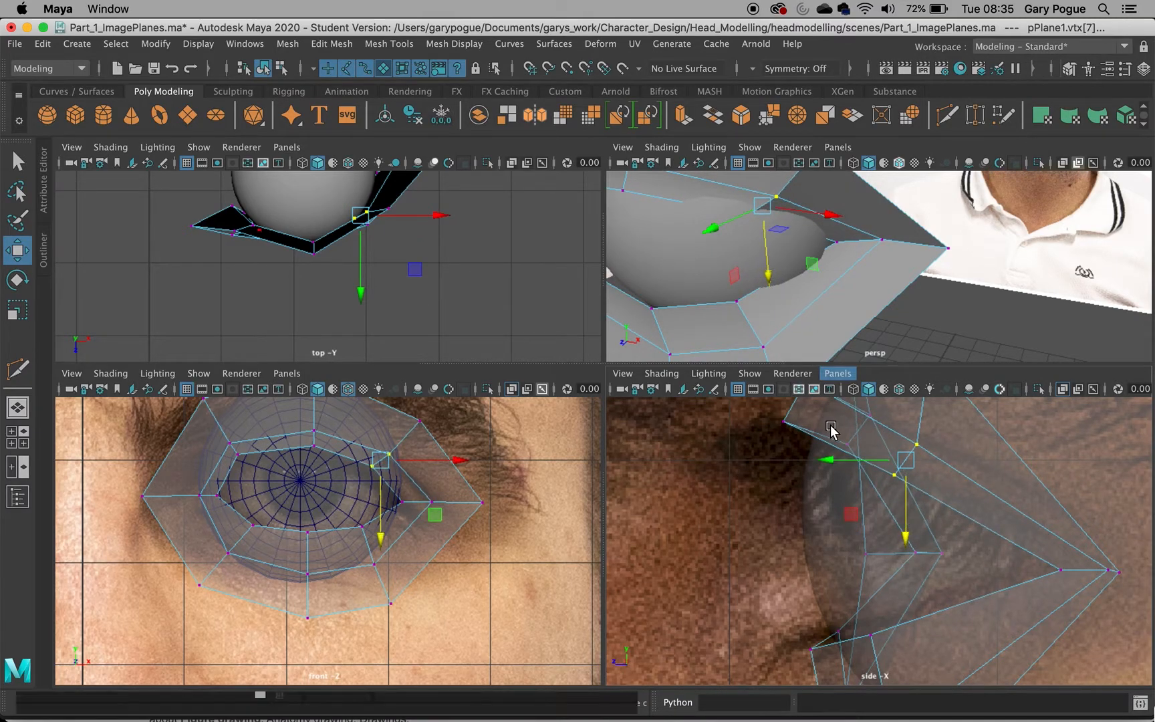
pyautogui.moveTo(706, 229); pyautogui.dragTo(702, 230)
pyautogui.moveTo(890, 526); pyautogui.dragTo(893, 510)
# Maximise the perspective view to check the eye ring around the eyeball, and return the ring to object mode
pyautogui.scroll(-3, 732, 258)
pyautogui.keyDown('alt'); pyautogui.moveTo(716, 271); pyautogui.dragTo(737, 262); pyautogui.keyUp('alt')
pyautogui.press('space')
pyautogui.scroll(-3, 665, 309)
pyautogui.keyDown('alt'); pyautogui.moveTo(665, 310); pyautogui.dragTo(605, 321); pyautogui.keyUp('alt')
pyautogui.keyDown('alt'); pyautogui.moveTo(318, 365); pyautogui.dragTo(358, 360); pyautogui.keyUp('alt')
pyautogui.keyDown('alt'); pyautogui.moveTo(538, 466); pyautogui.dragTo(475, 472); pyautogui.keyUp('alt')
pyautogui.moveTo(478, 476); pyautogui.dragTo(538, 252, button='right')
# Inspect the eye ring with smooth mesh preview from the front, and switch back to the unsmoothed display to view its side
pyautogui.click(708, 337)
pyautogui.keyDown('alt'); pyautogui.moveTo(708, 337); pyautogui.dragTo(578, 379); pyautogui.keyUp('alt')
pyautogui.click(578, 380)
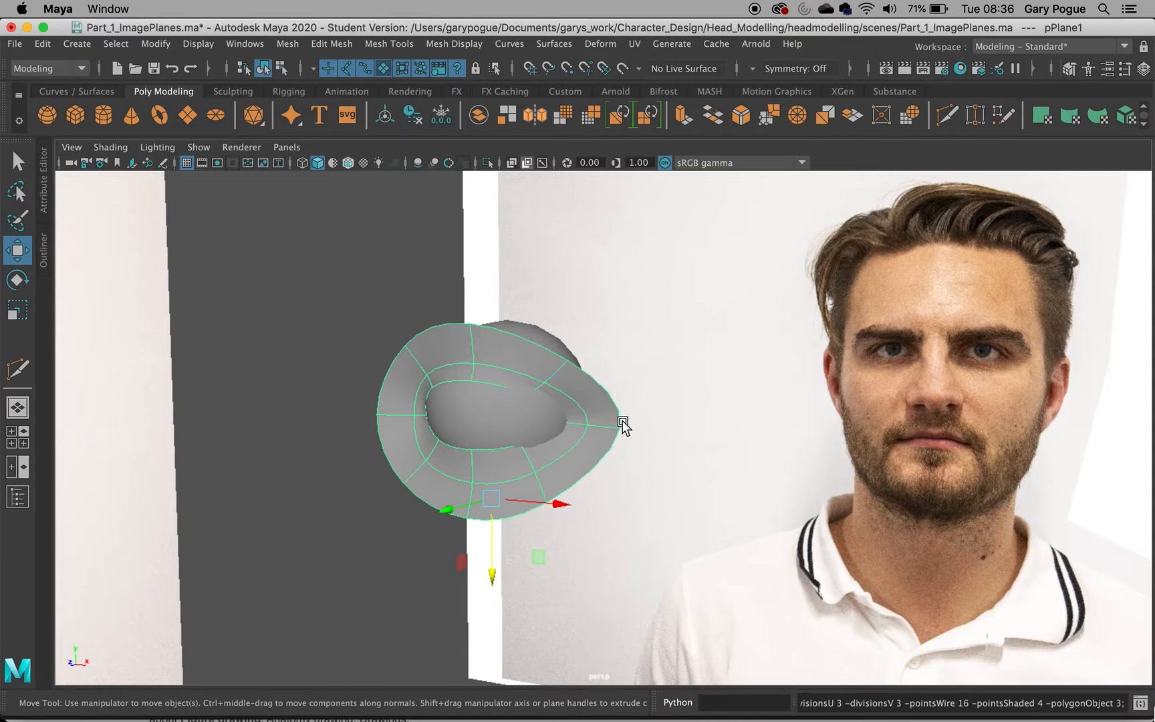
pyautogui.press('1')
pyautogui.keyDown('alt'); pyautogui.moveTo(572, 467); pyautogui.dragTo(506, 501); pyautogui.keyUp('alt')
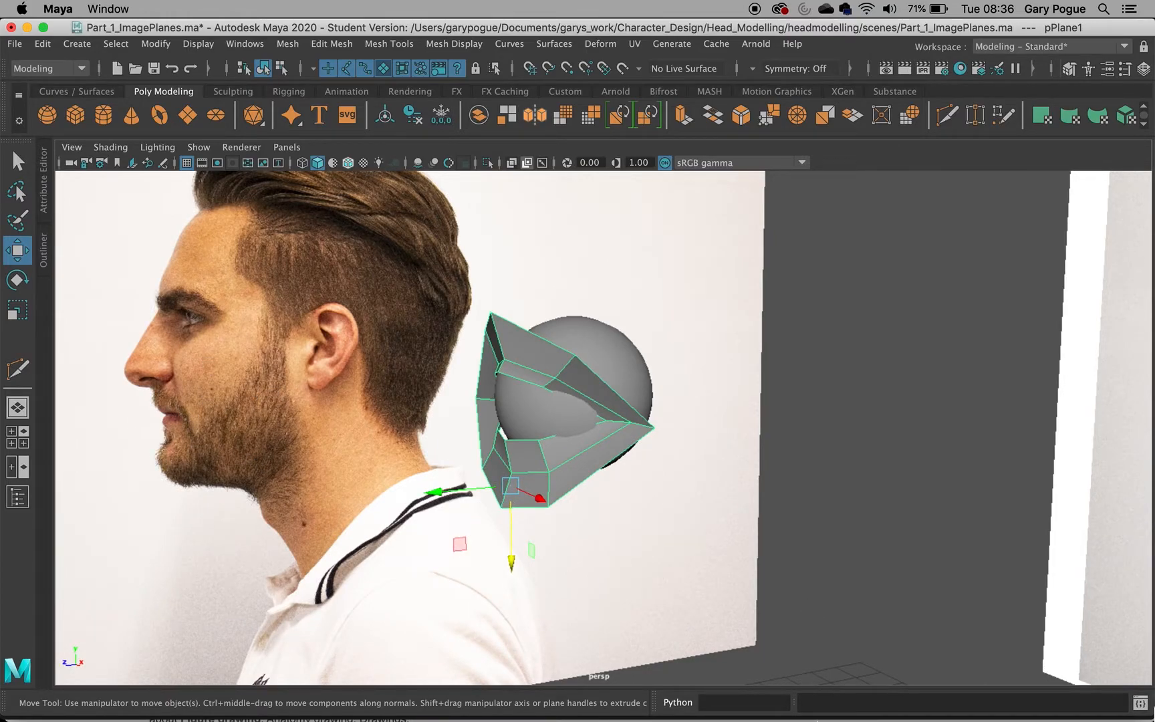
pyautogui.click(740, 695)
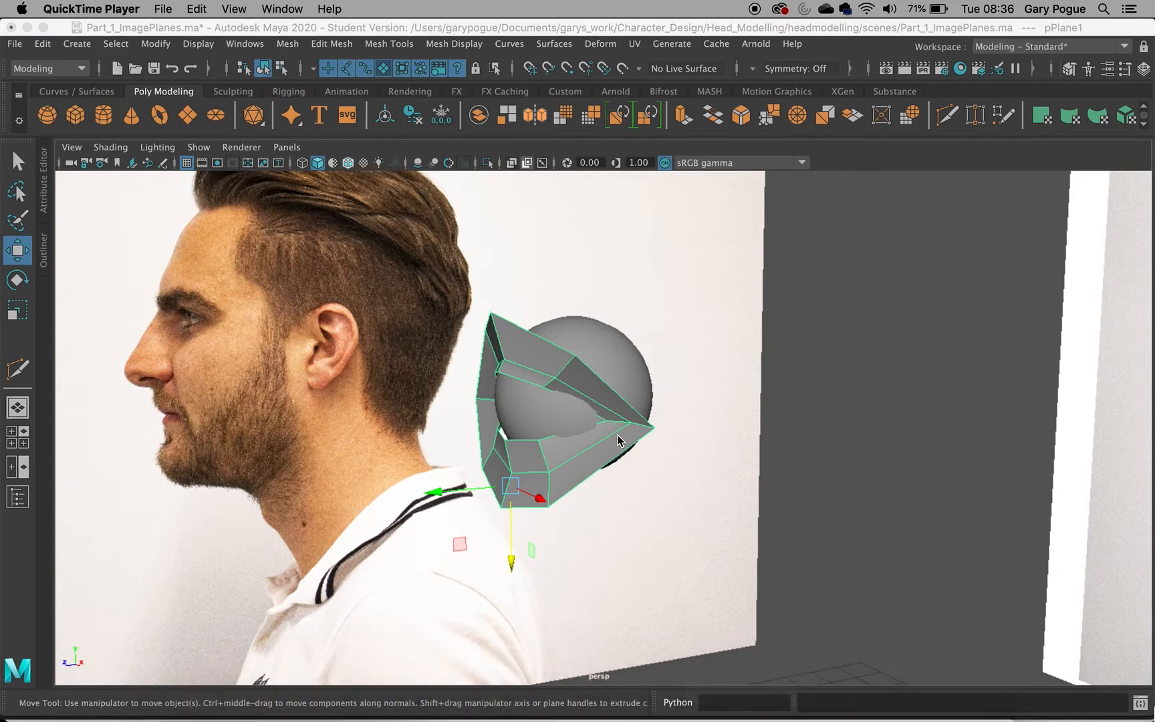